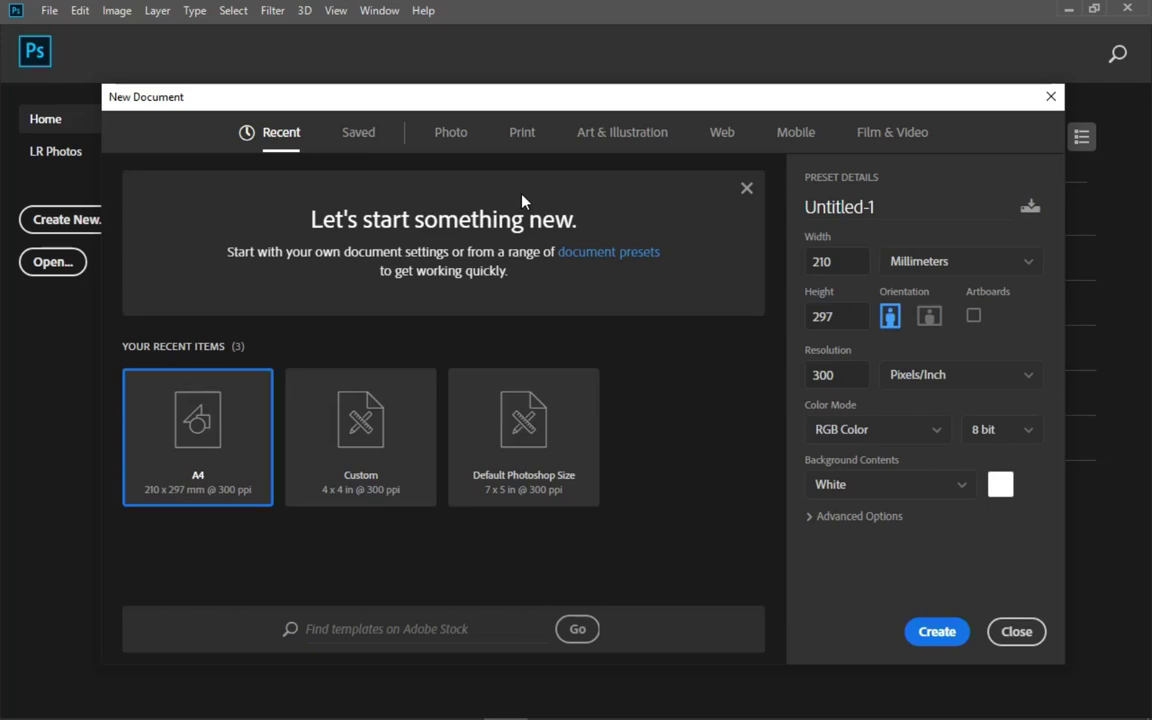
Step: Create a new white A4 print document, 210 × 297 mm at 300 ppi
left_click(522, 132)
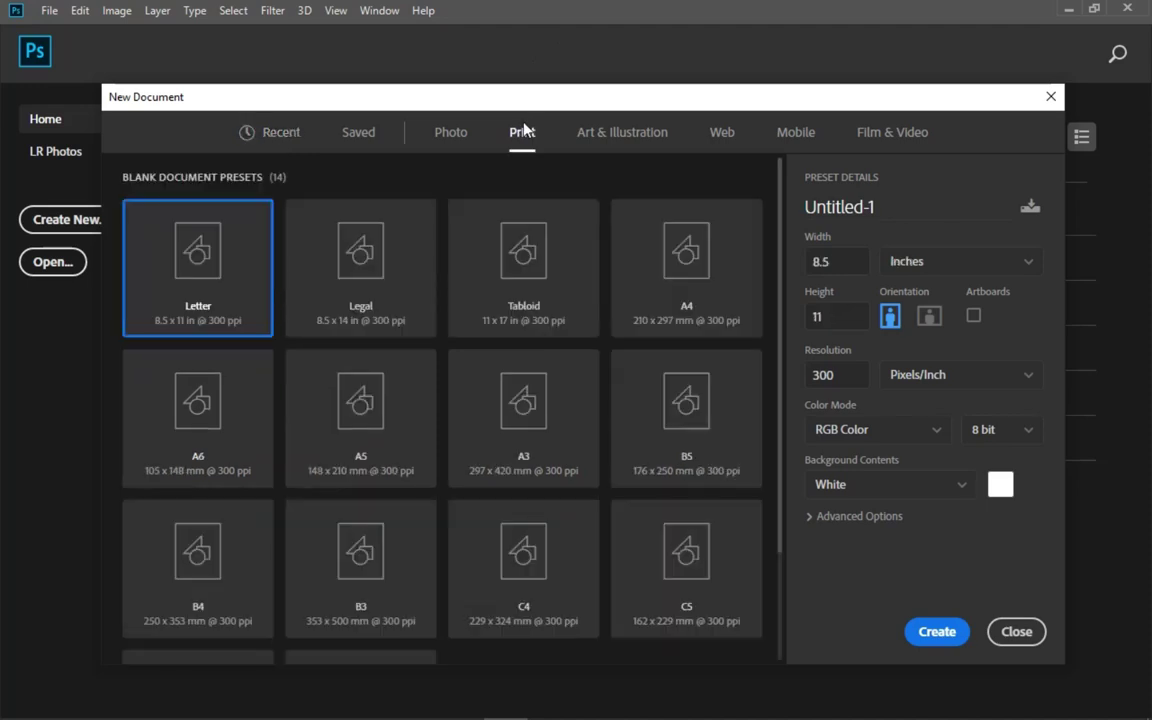
left_click(691, 289)
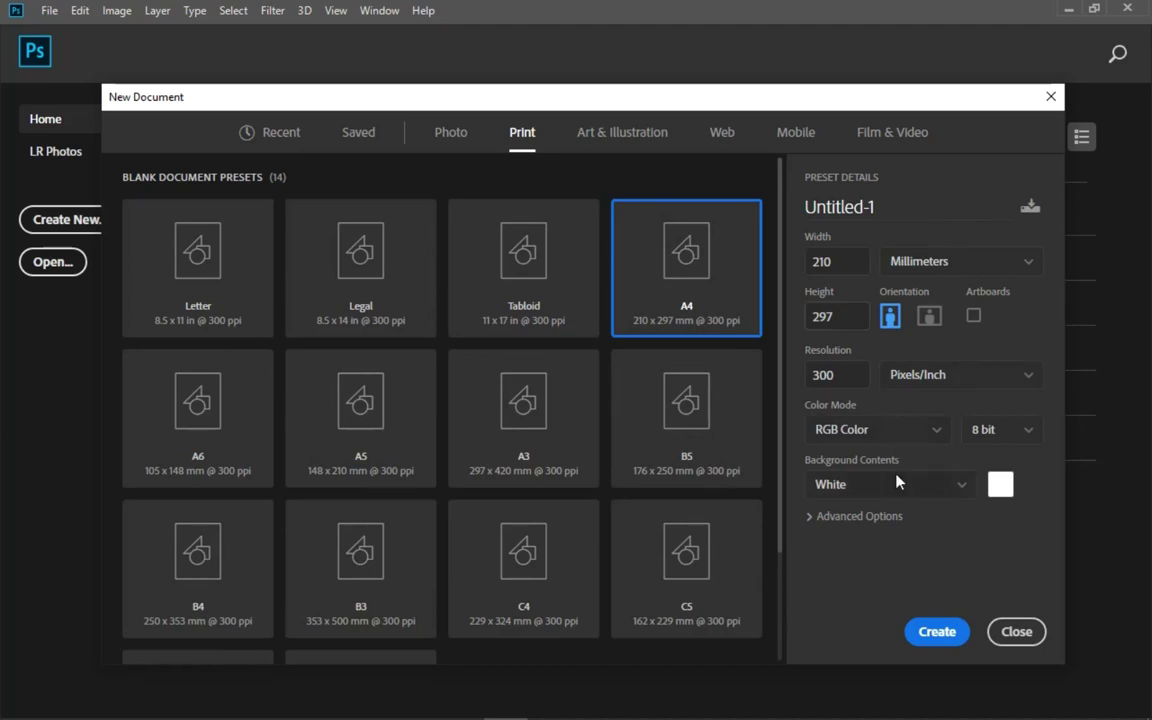
left_click(933, 630)
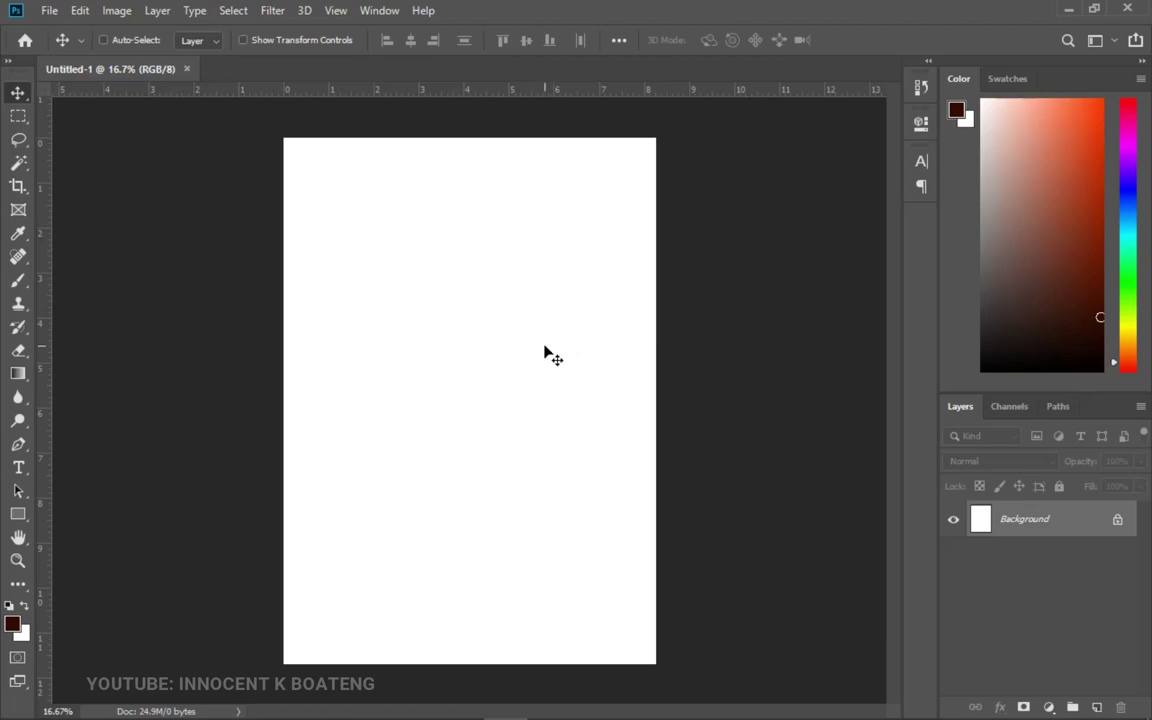
Step: Rotate the canvas 90° clockwise to 297 × 210 mm landscape and enlarge the view
left_click(128, 12)
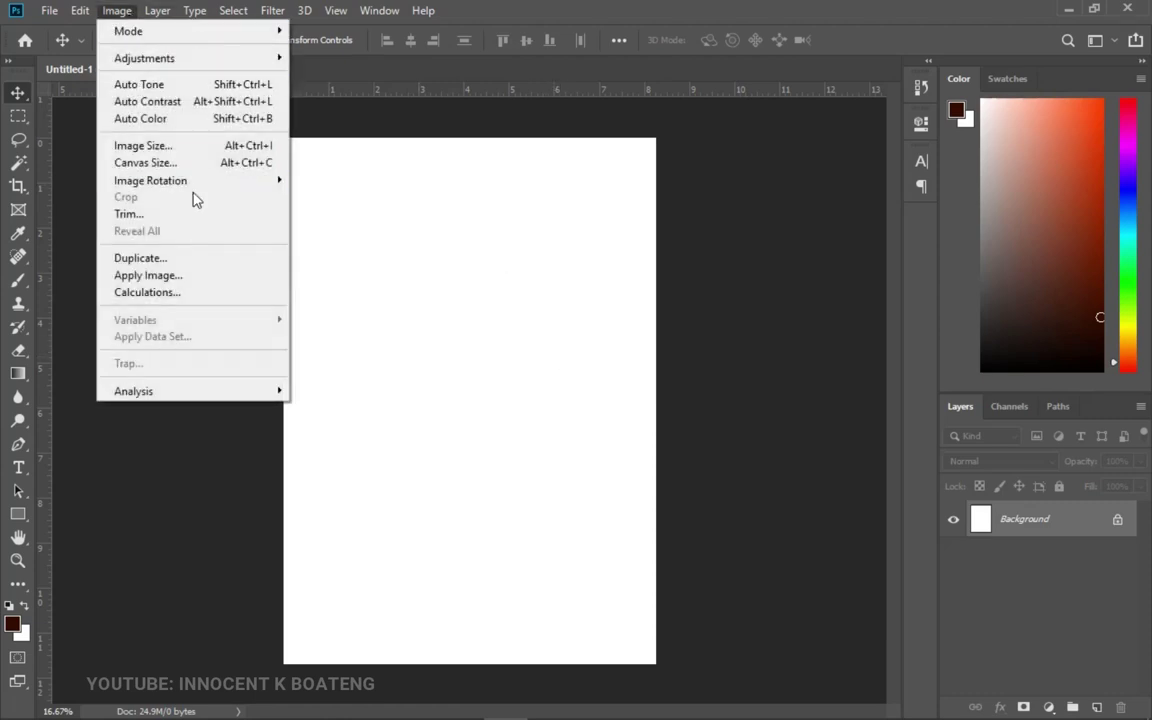
mouse_move(214, 183)
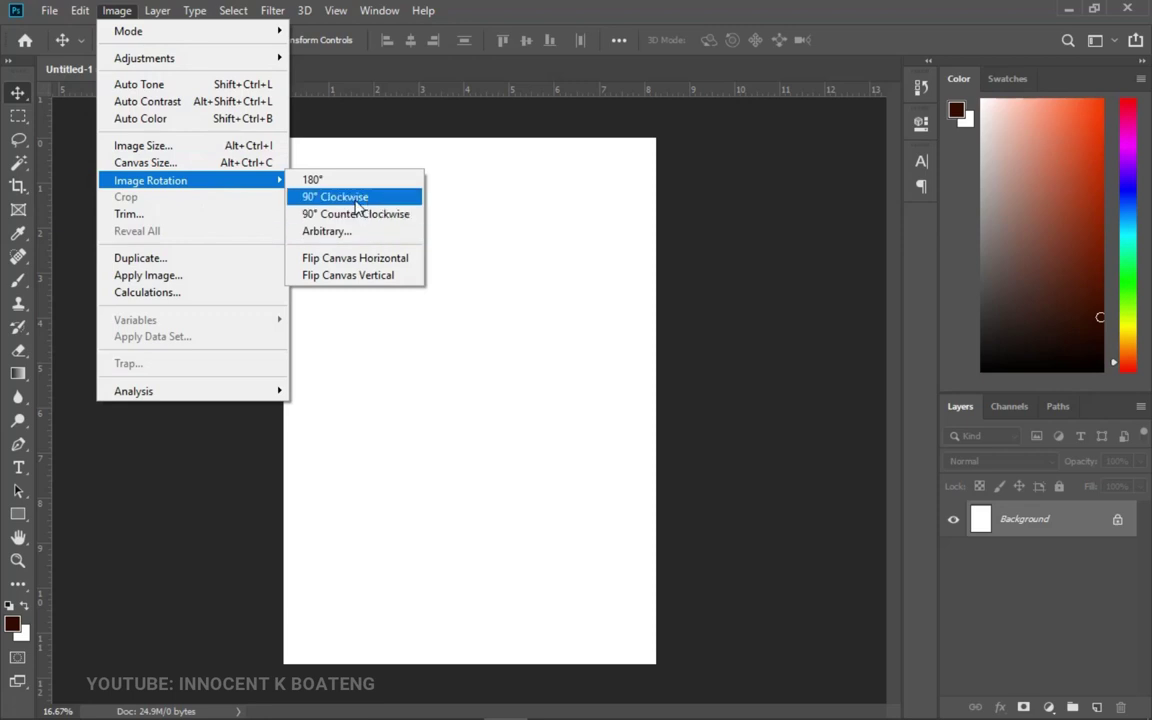
left_click(356, 200)
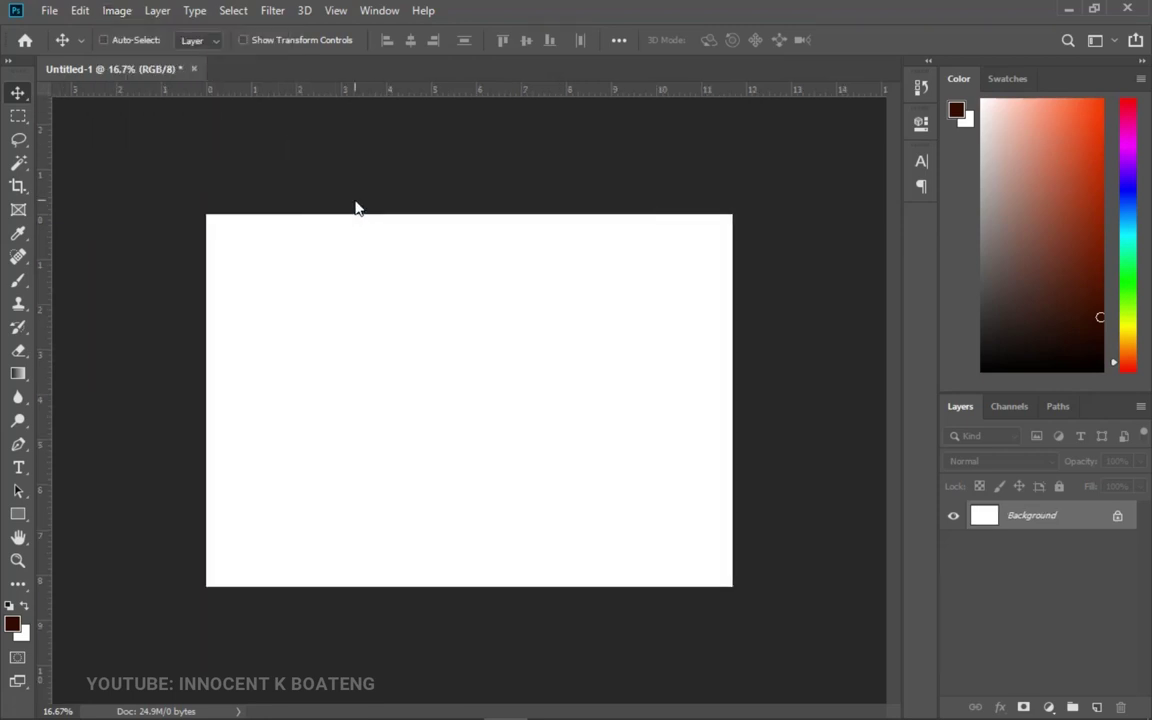
key("ctrl+plus")
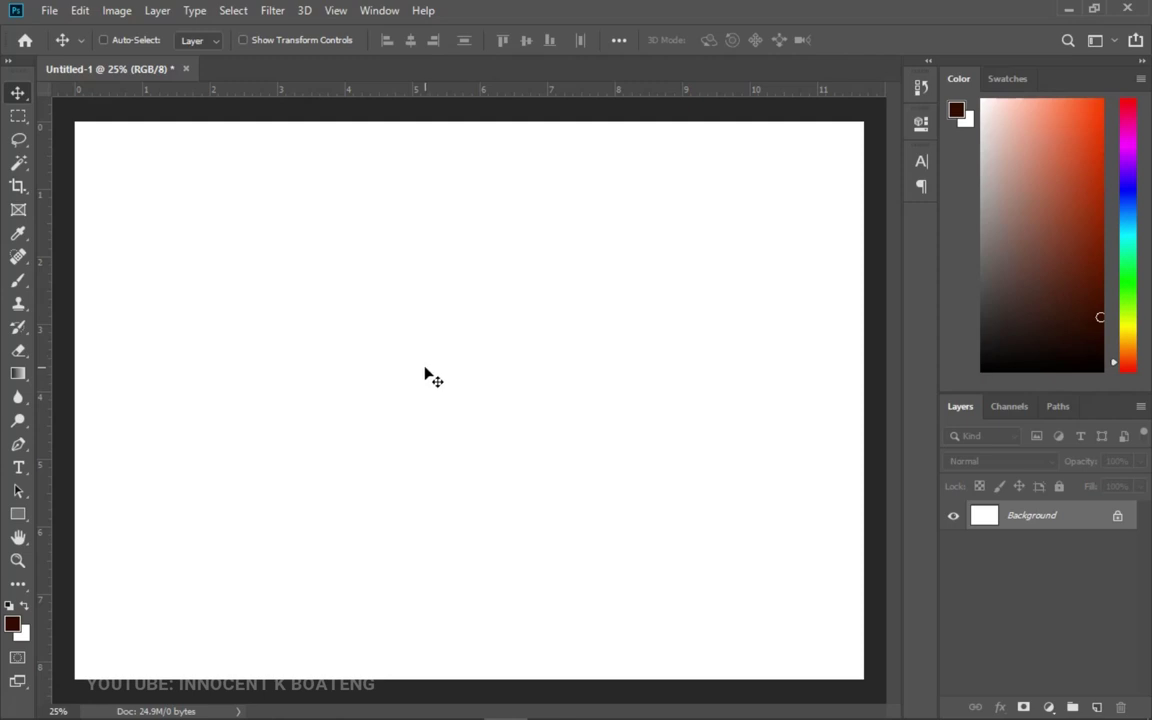
Step: Add two vertical guides via View > New Guide, at 33.3% and 66.6%
left_click(338, 13)
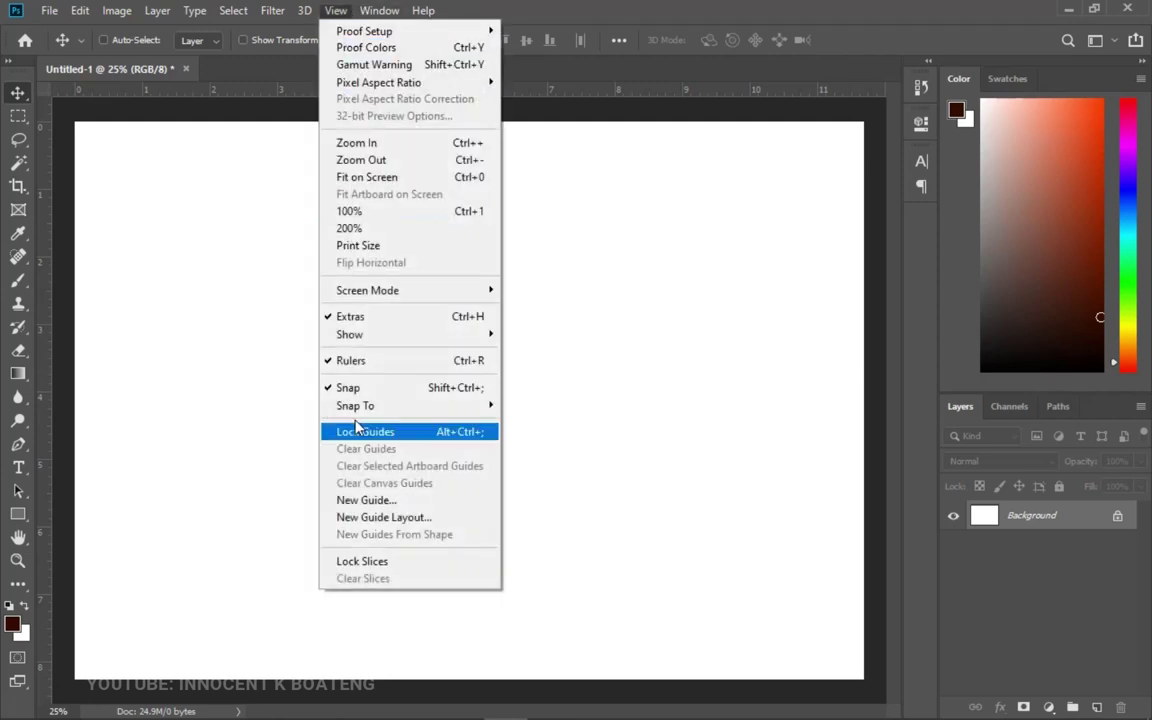
left_click(368, 500)
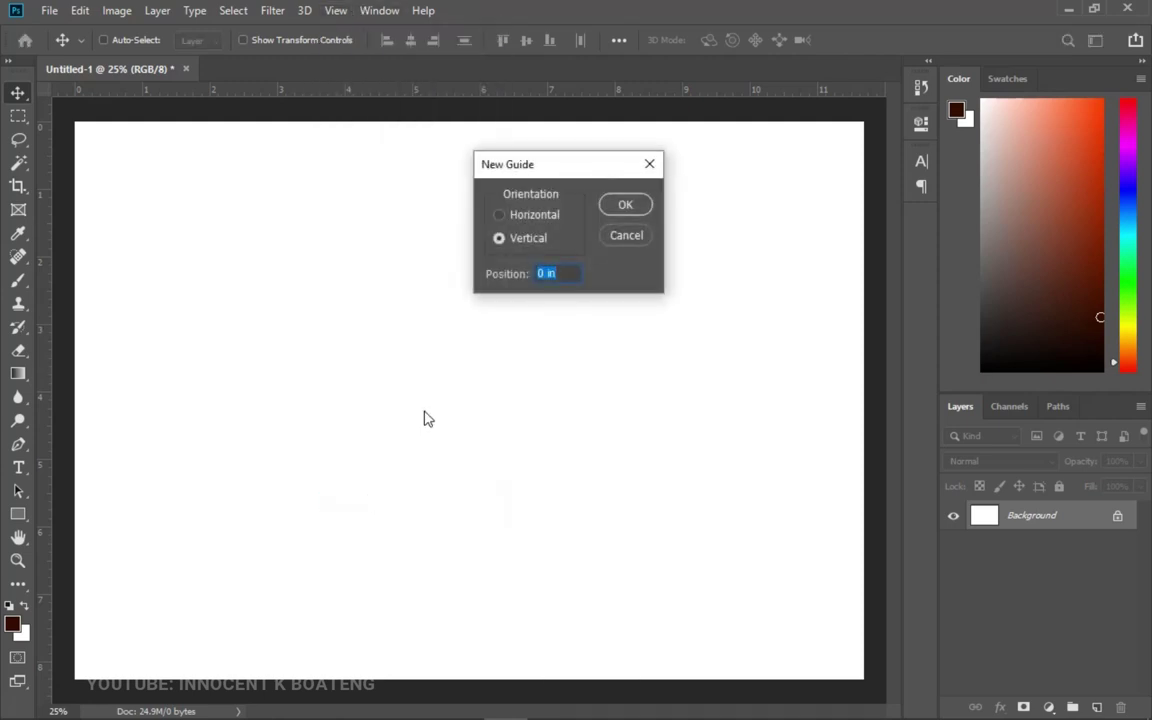
type("33.3%")
left_click(625, 206)
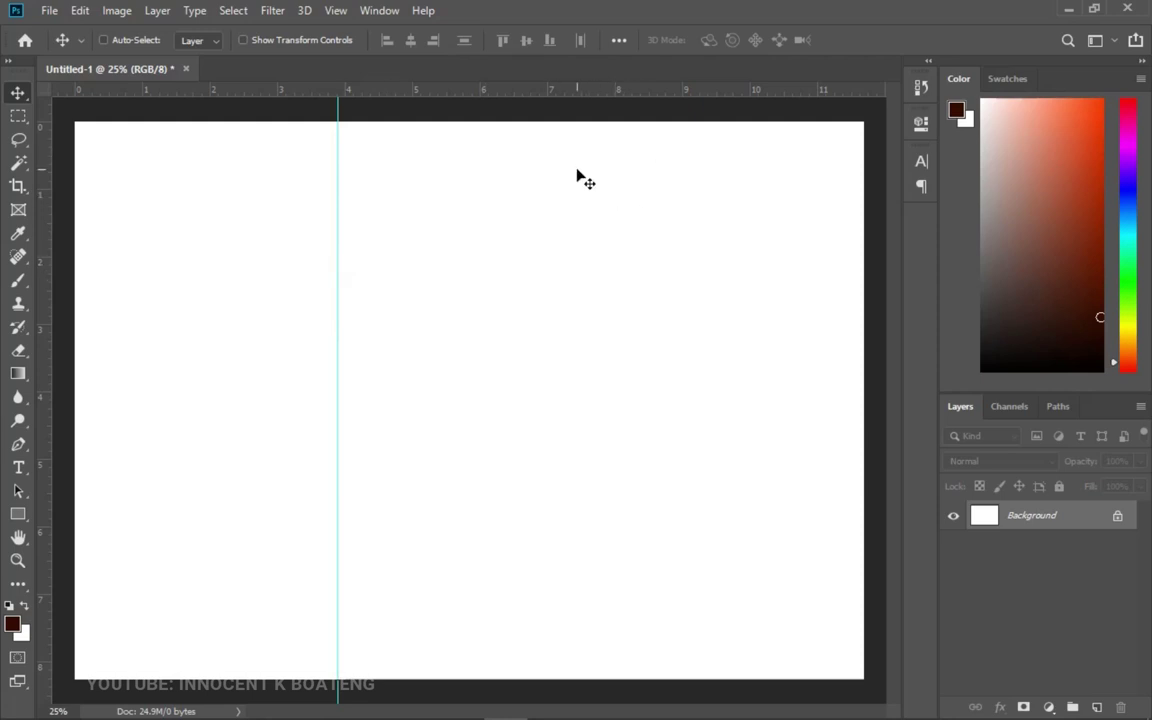
left_click(335, 11)
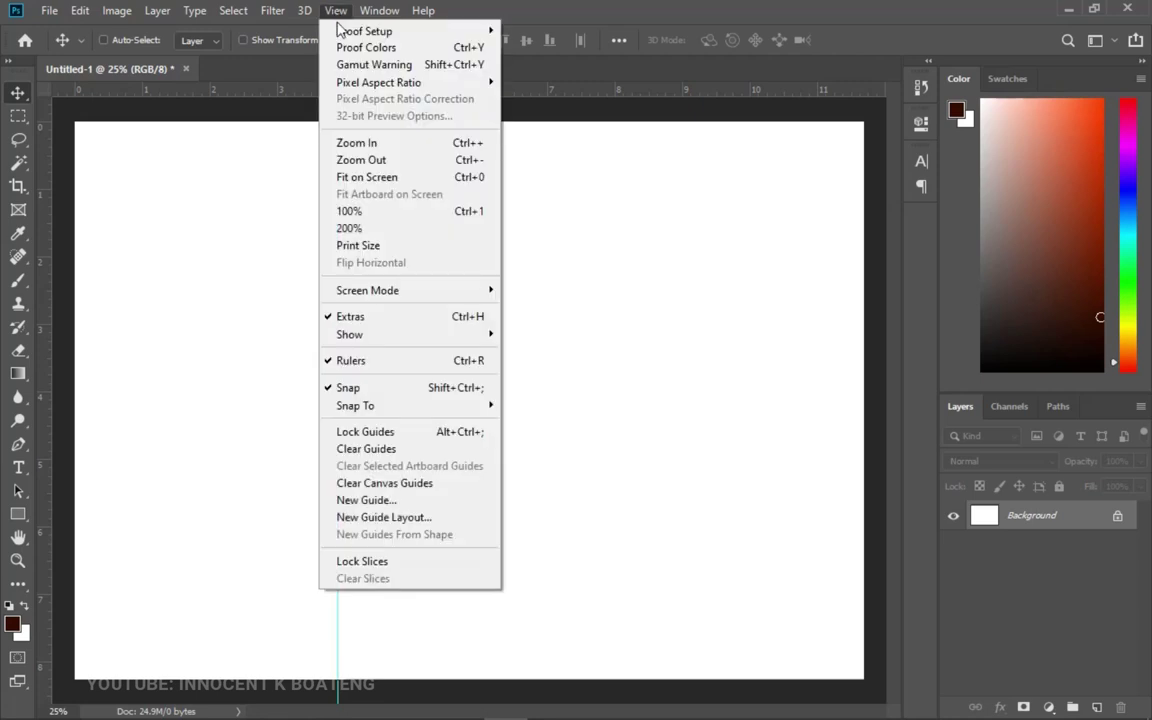
left_click(393, 502)
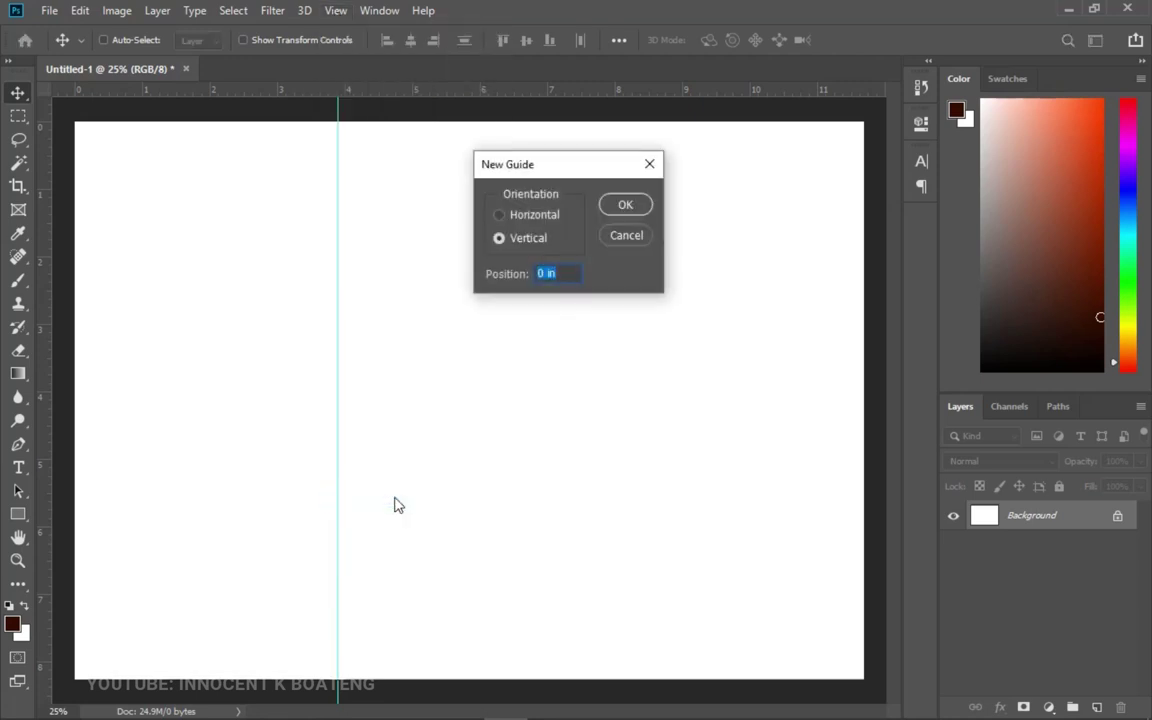
type("66.6%")
key("Return")
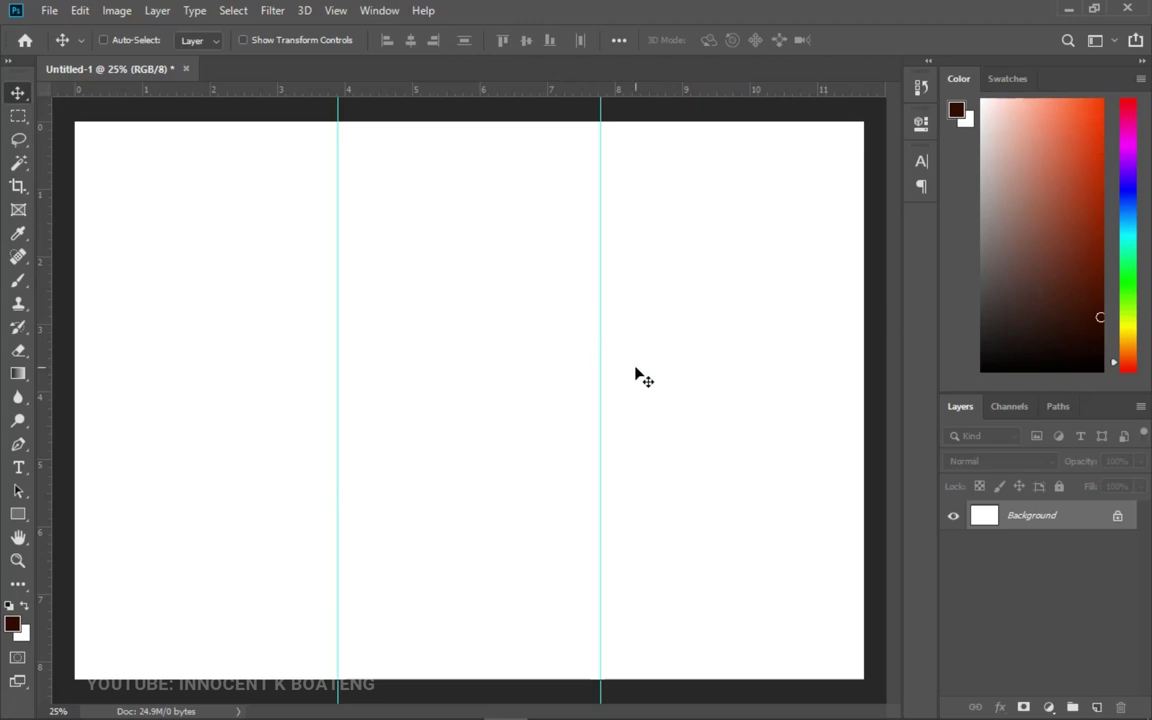
Step: Draw a rectangle over the lower half, fill it #330c01, and nudge it down slightly
left_click_drag(18, 513, 74, 514)
left_click_drag(874, 689, 41, 402)
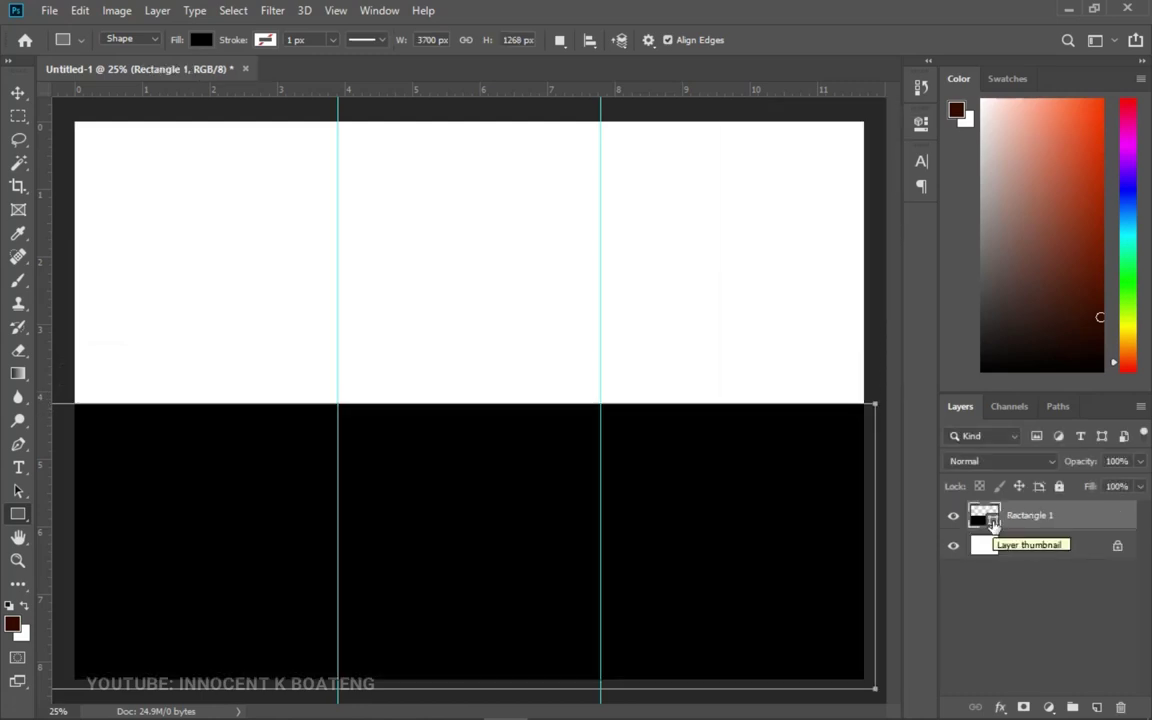
double_click(990, 518)
left_click_drag(612, 311, 627, 289)
type("342222")
left_click_drag(856, 432, 743, 427)
type("330c01")
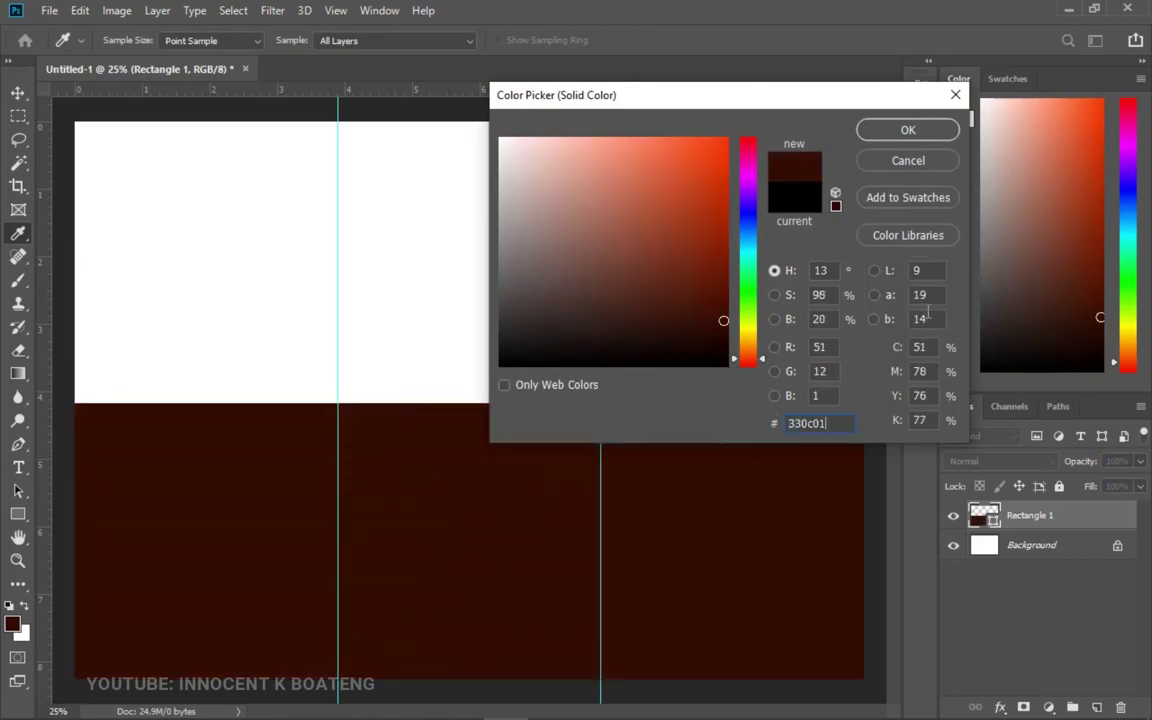
left_click(906, 128)
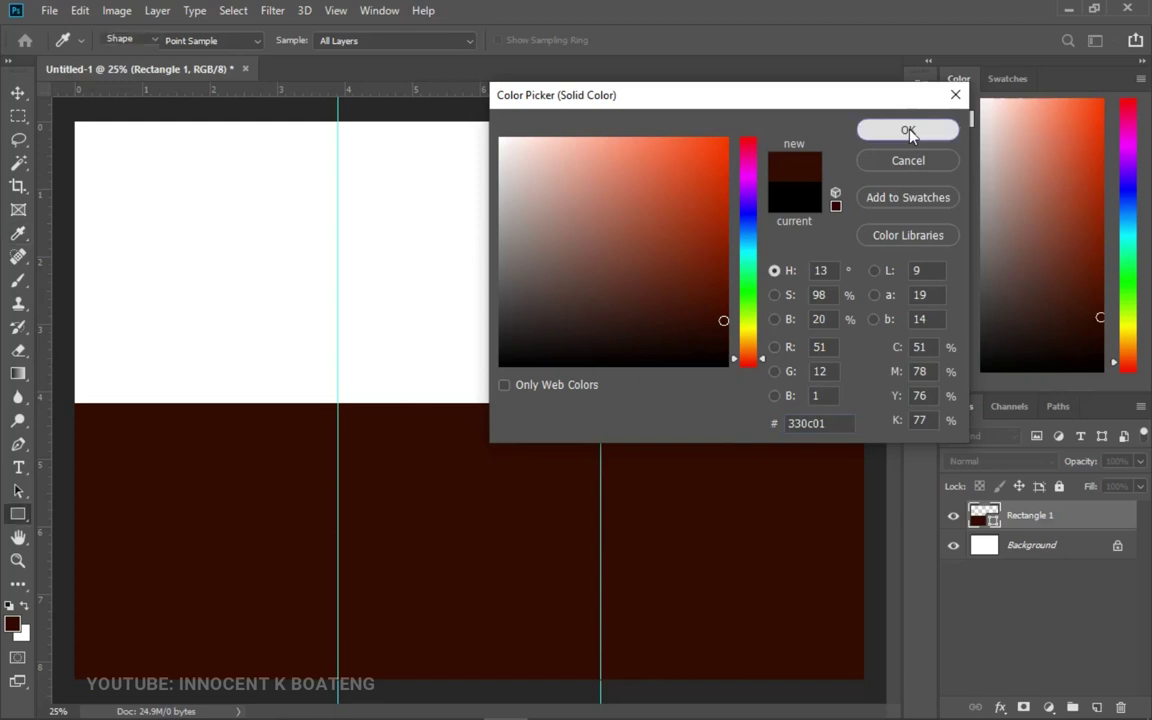
key("v")
left_click_drag(746, 341, 751, 367)
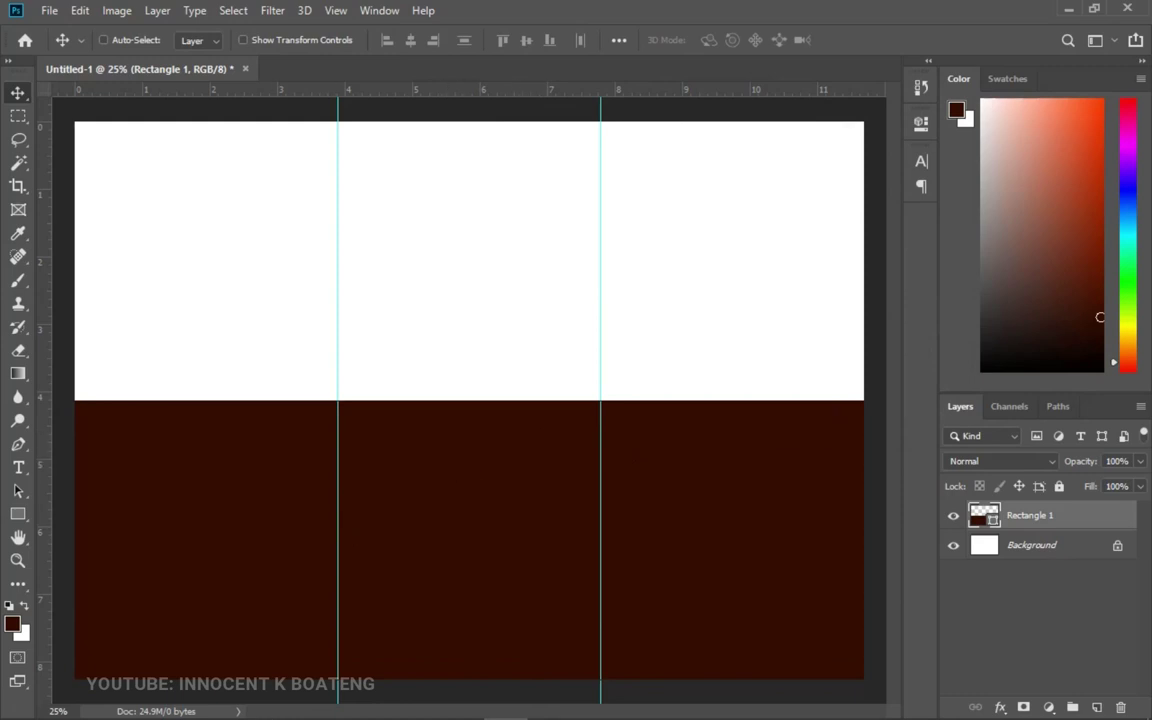
Step: Drag the J2CLsv texture from the Funeral folder onto the Photoshop canvas
left_click(240, 706)
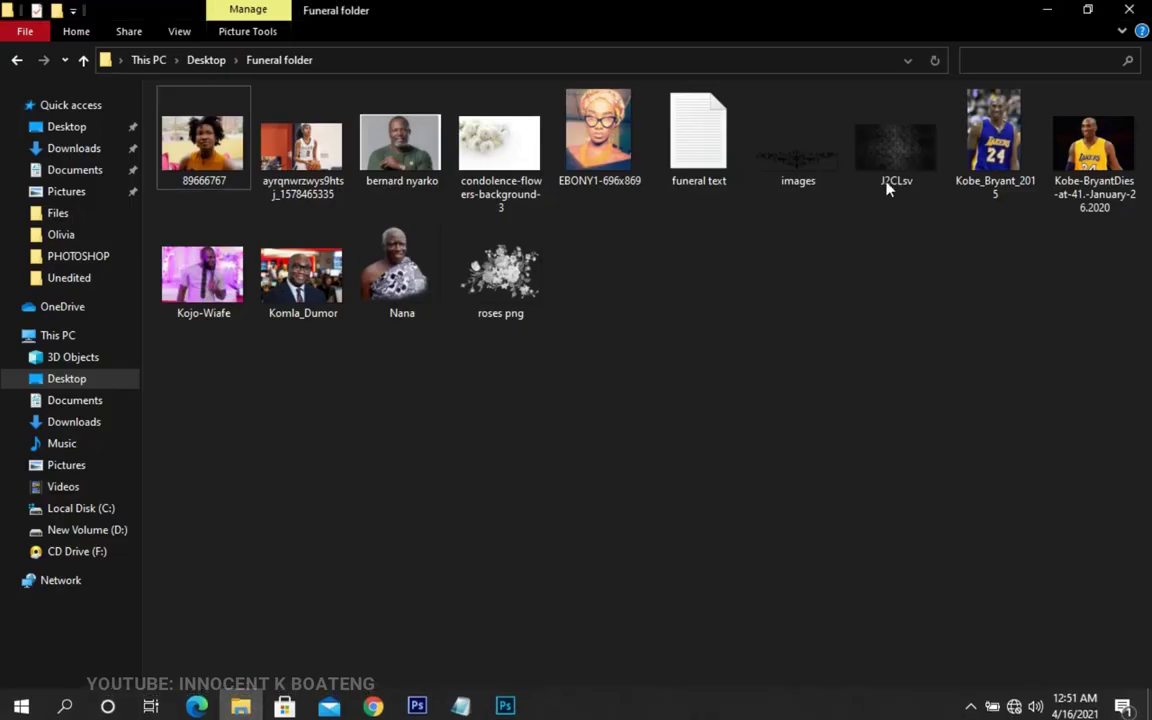
left_click(905, 160)
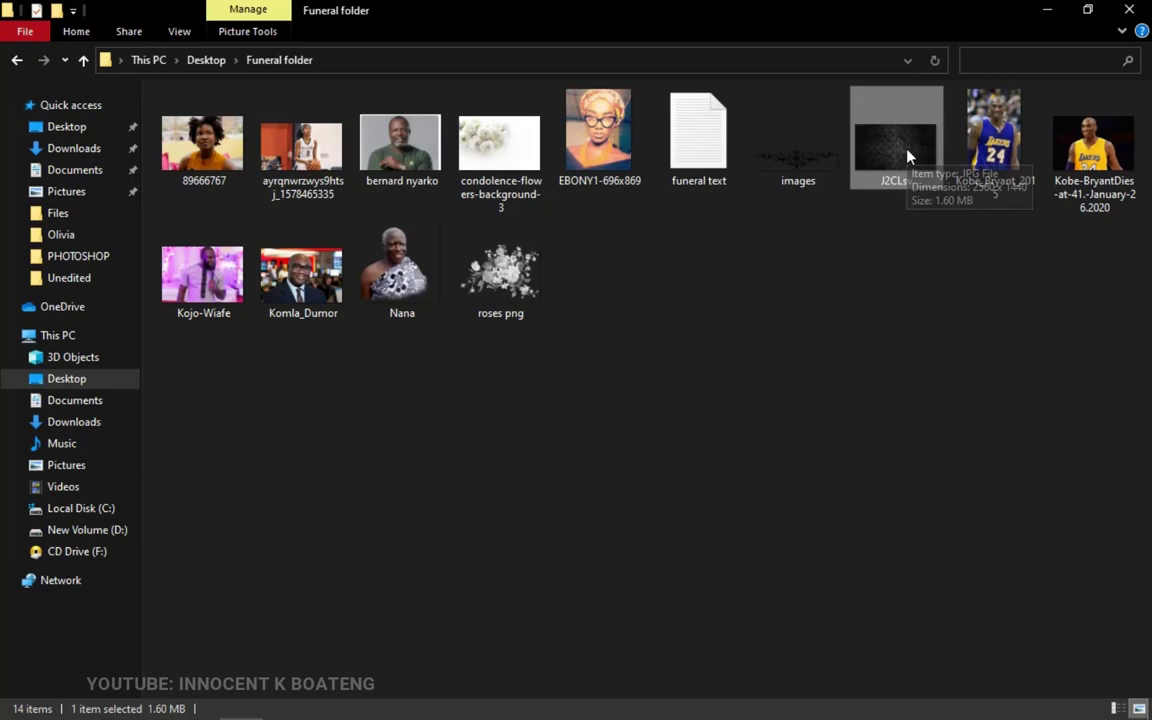
left_click_drag(907, 152, 736, 461)
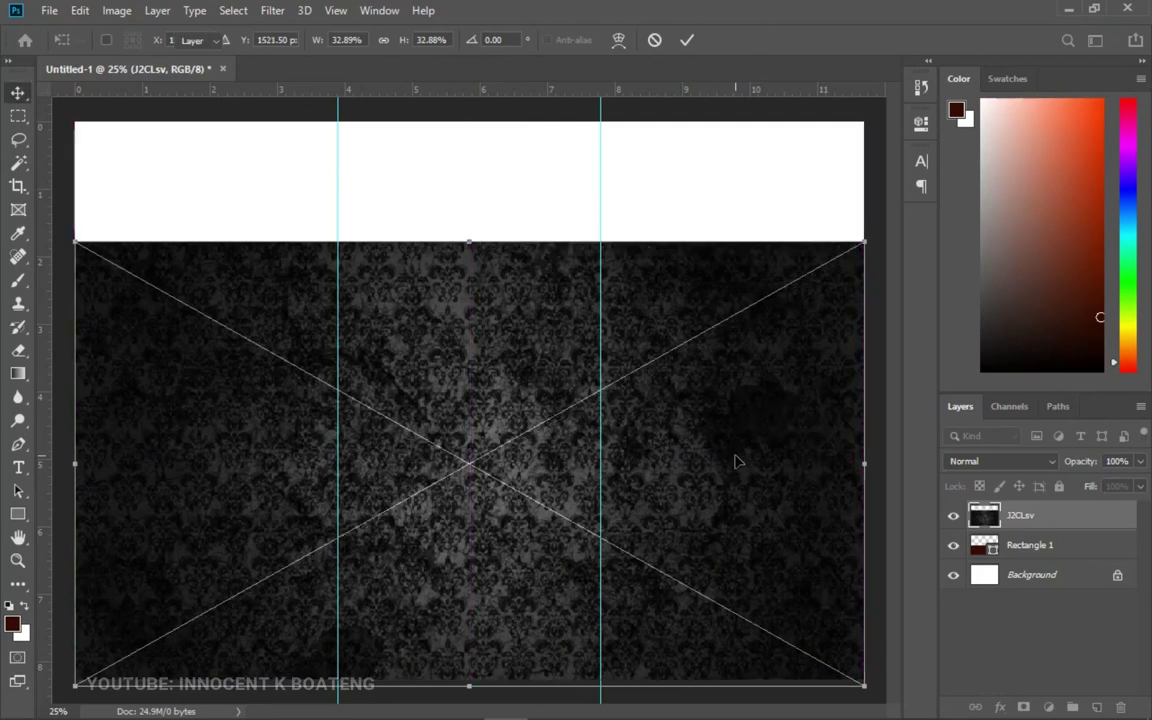
Step: Commit the J2CLsv image, clip it to the maroon rectangle, and rasterize it
key("Return")
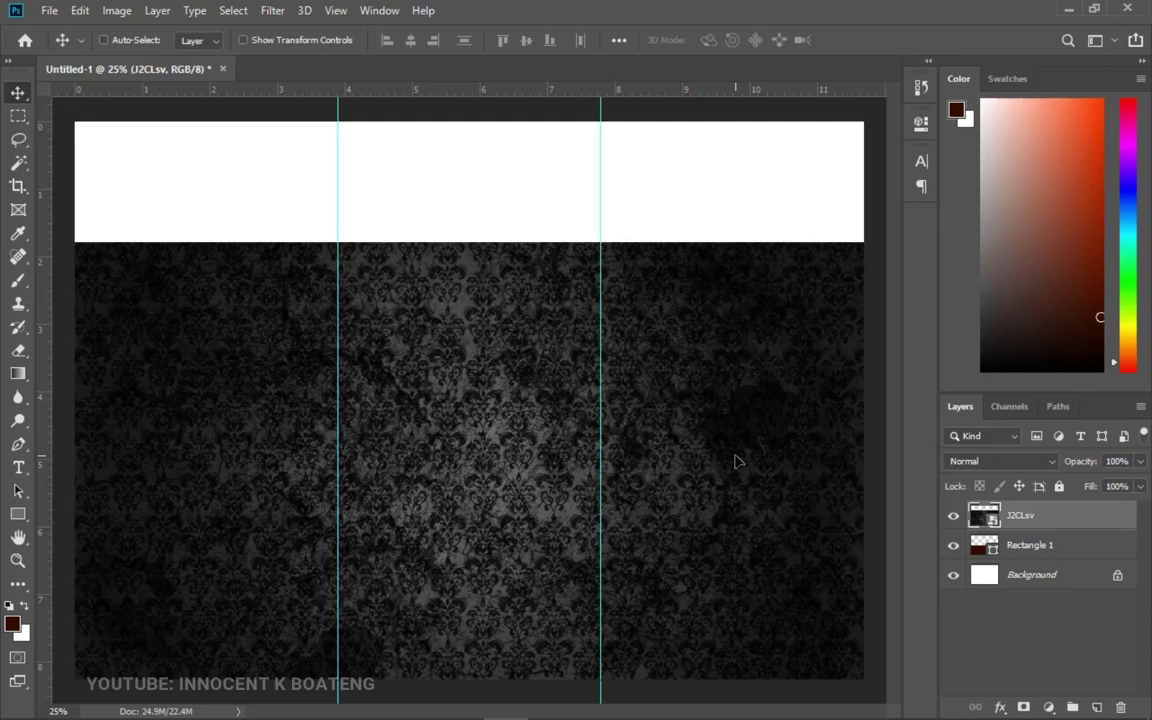
right_click(1040, 517)
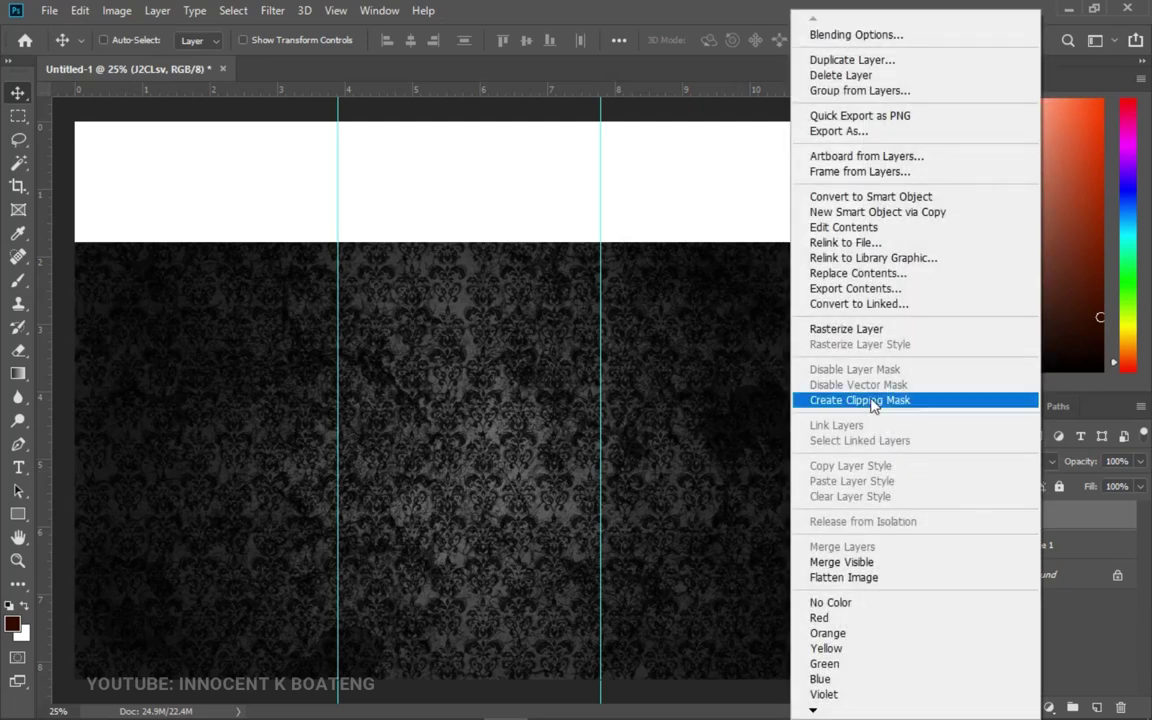
left_click(873, 401)
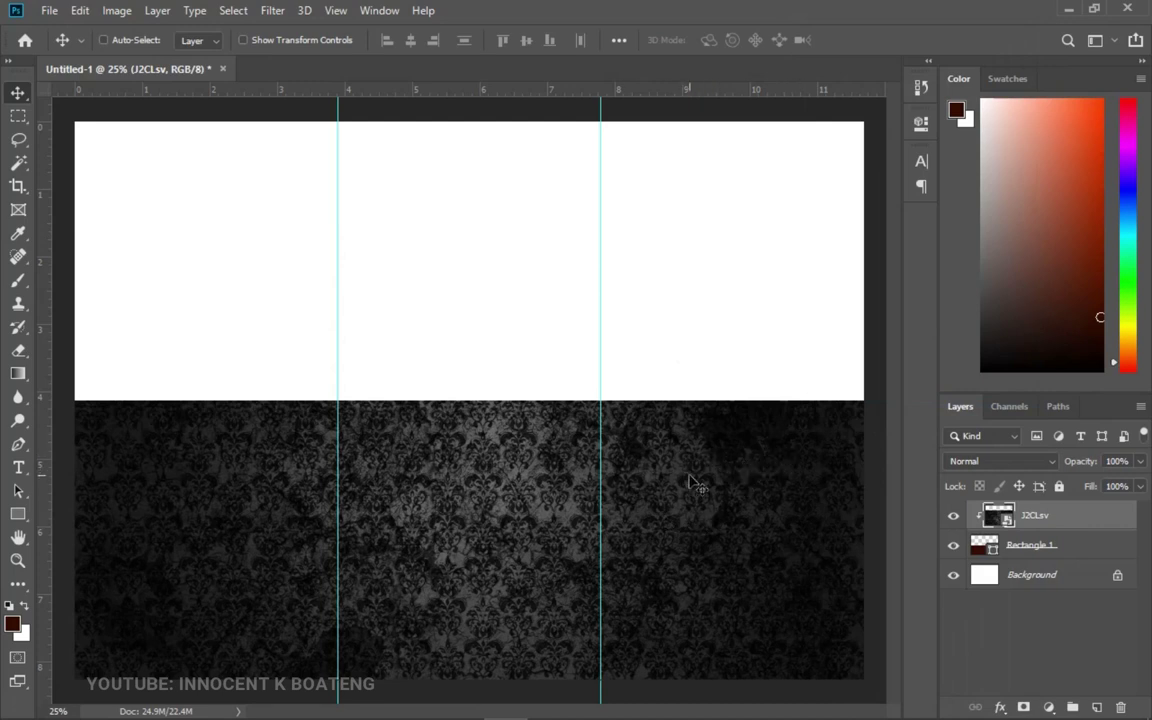
right_click(1080, 527)
left_click(850, 327)
Step: Set the texture layer to Soft Light at 69% opacity and check the result
left_click(997, 463)
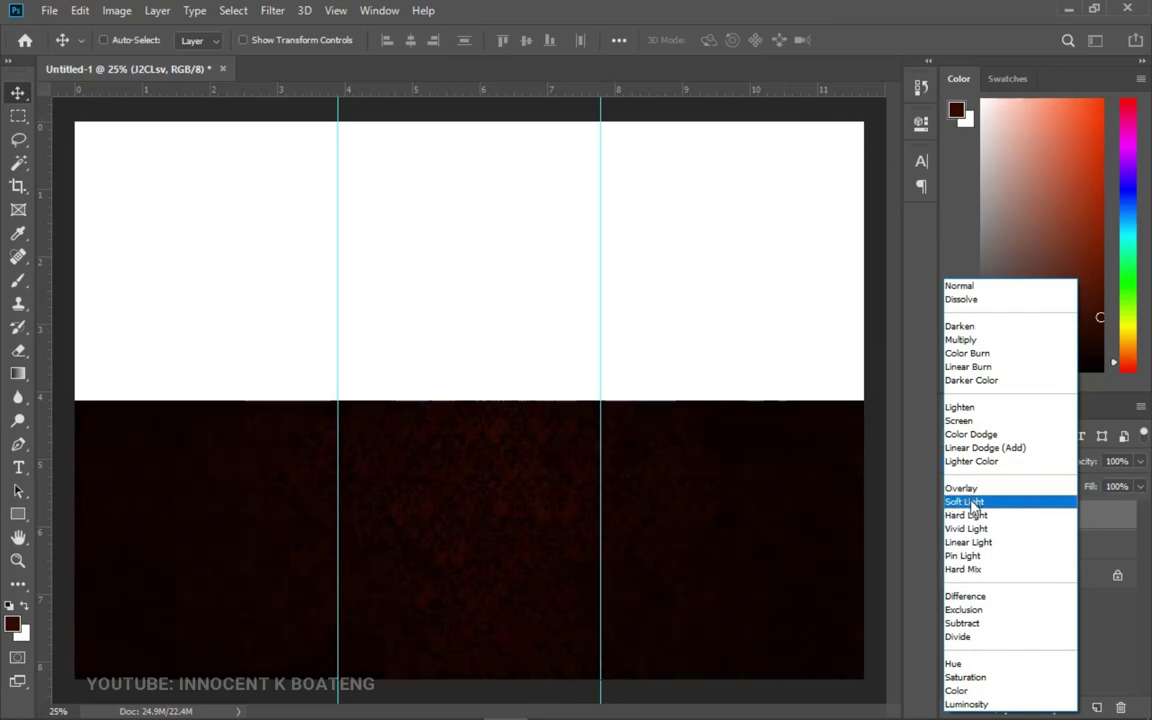
left_click(972, 502)
key("ctrl+alt+g")
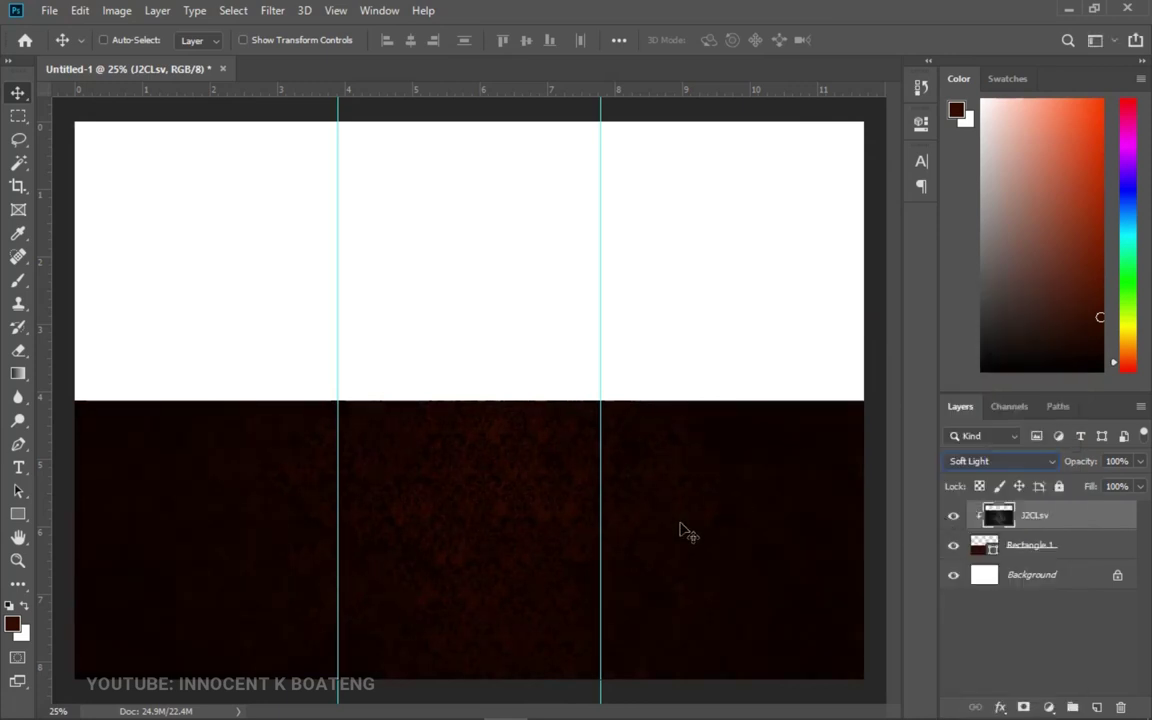
left_click_drag(1090, 468, 1062, 470)
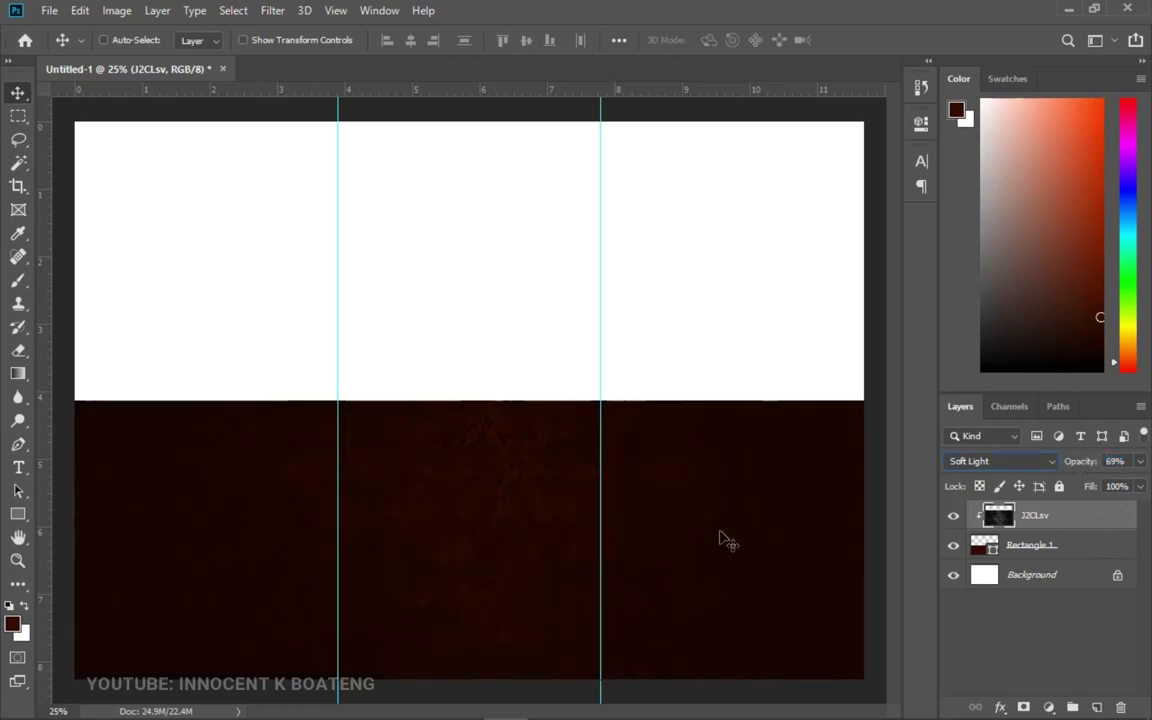
key("z")
left_click(526, 527)
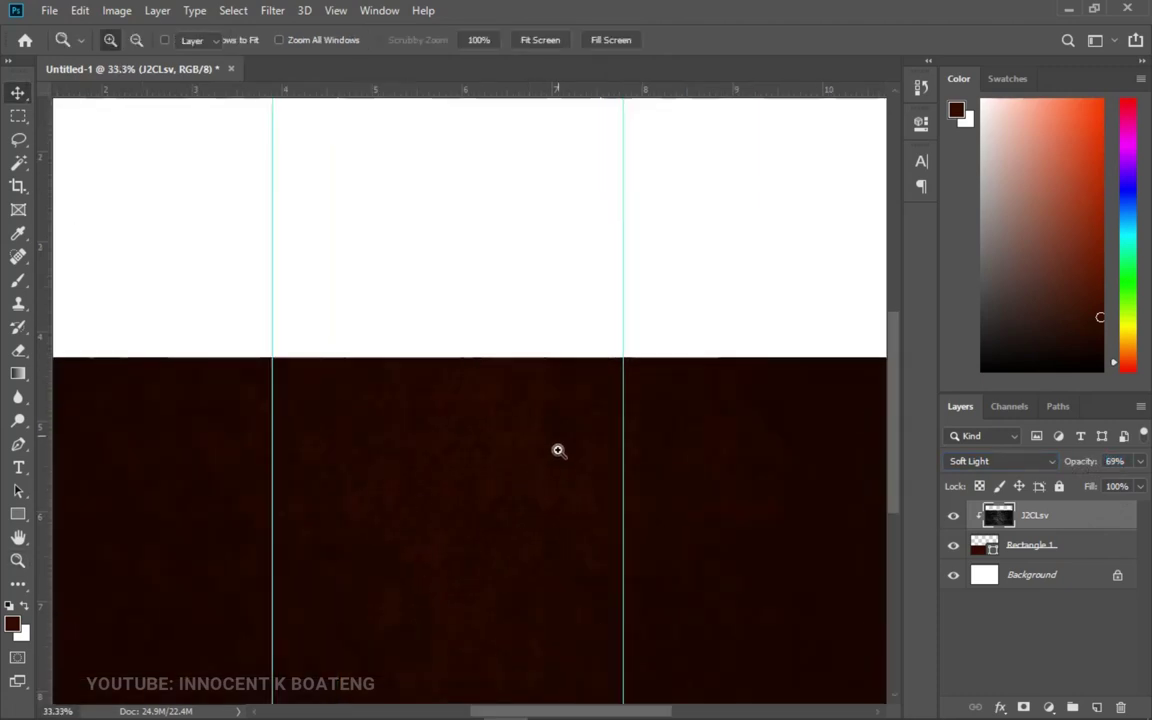
key("v")
scroll(558, 450, "down", 3)
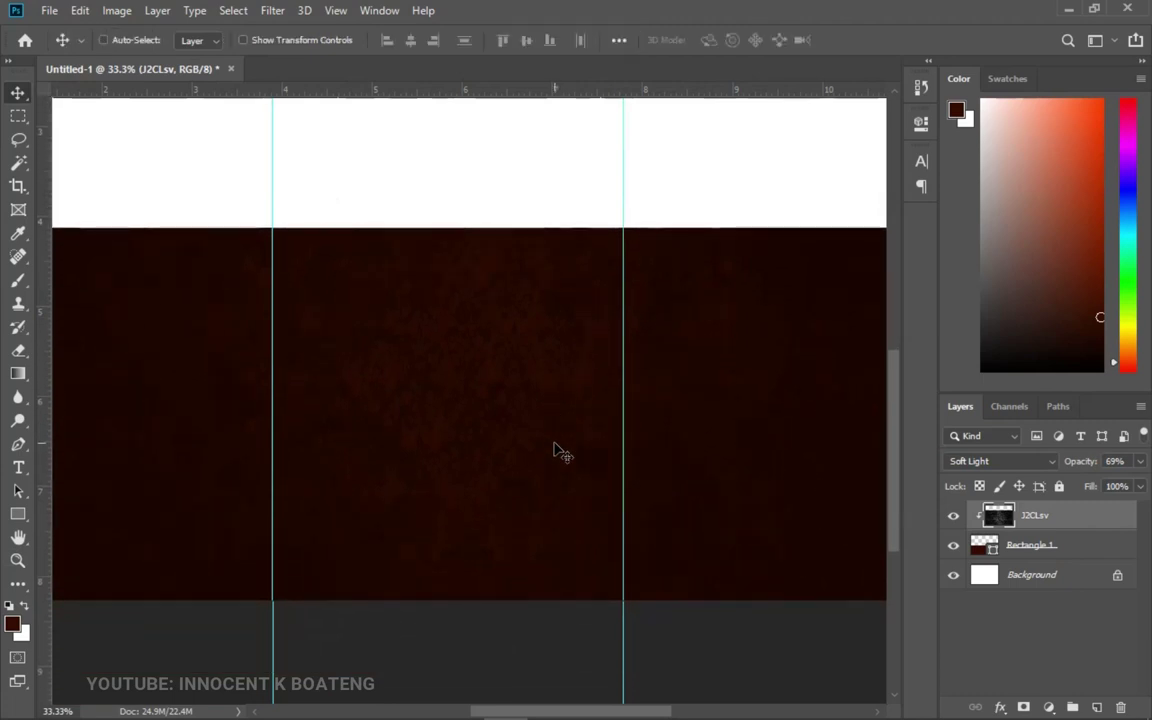
key("ctrl+minus")
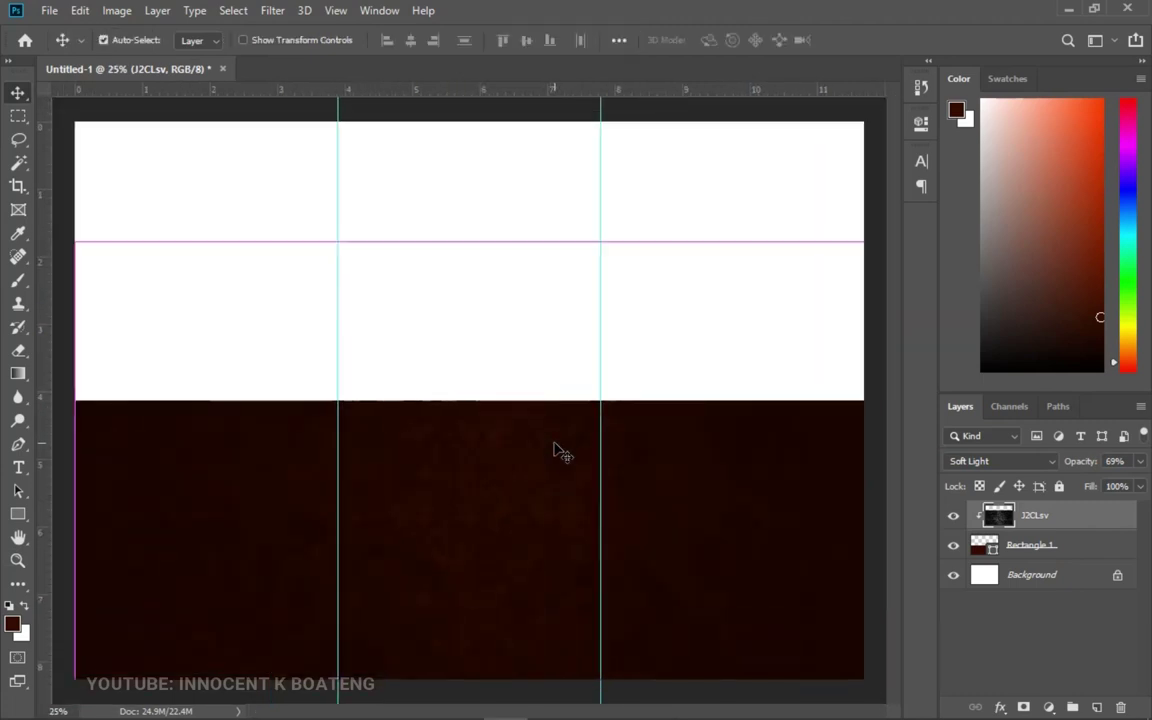
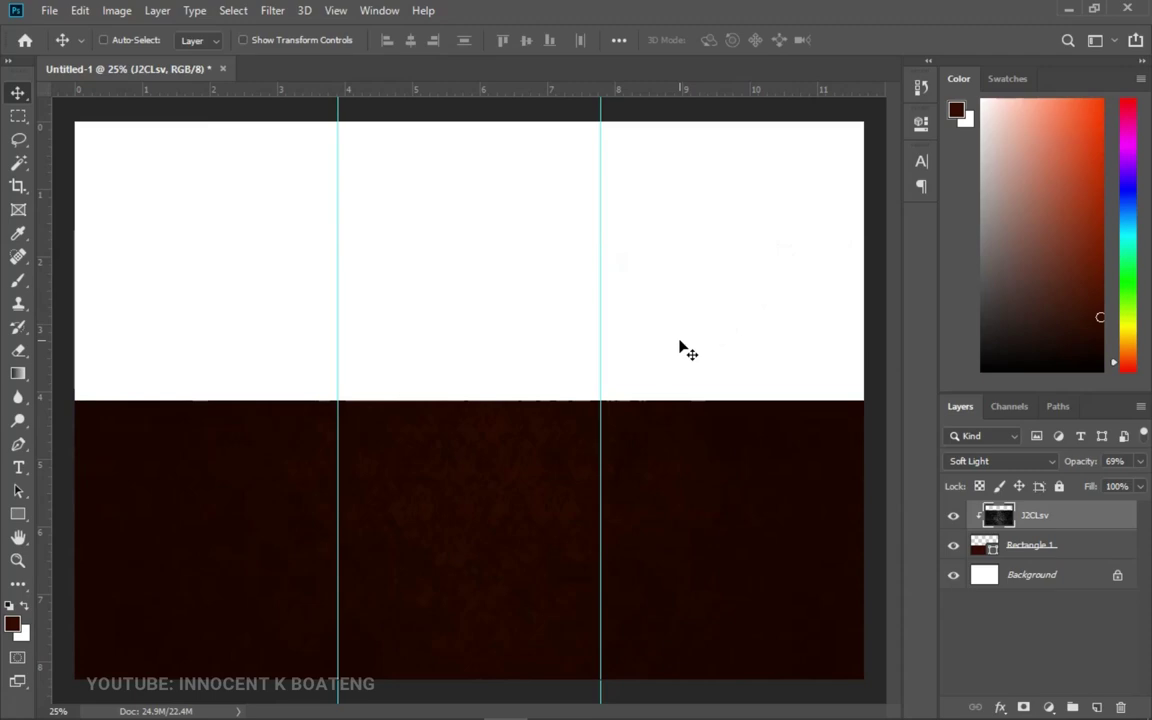
Step: Drag the condolence flowers image from the Funeral folder into the Photoshop design
left_click(260, 700)
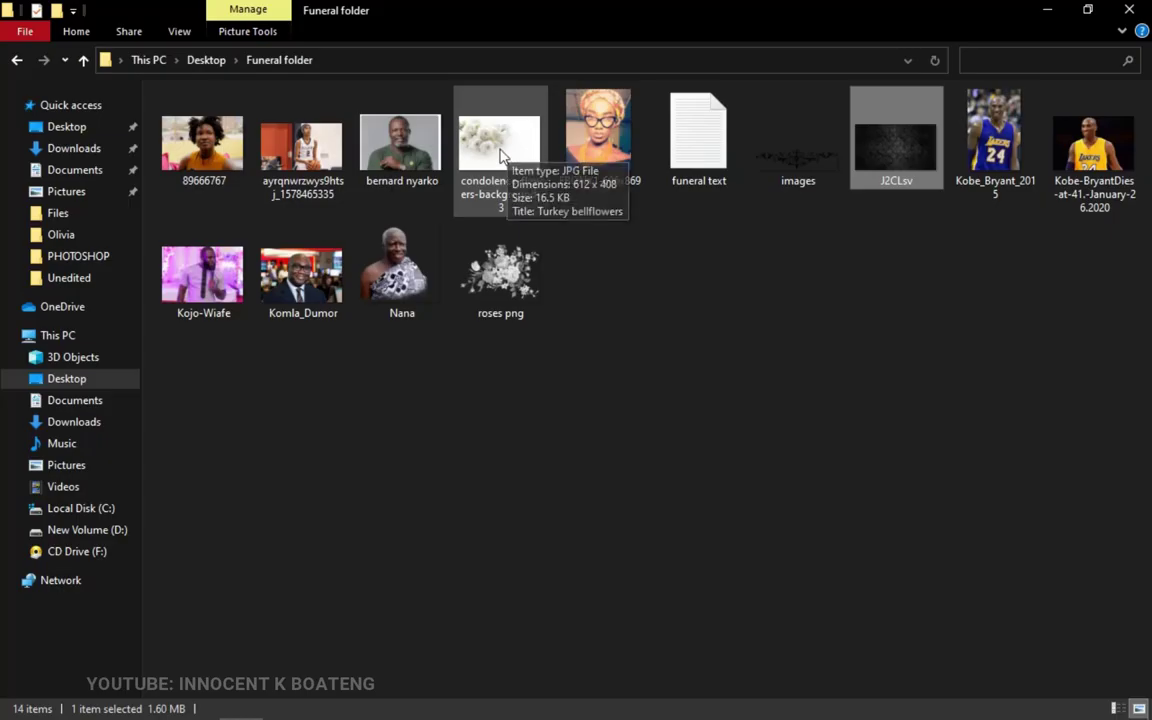
left_click(503, 165)
left_click_drag(517, 168, 620, 185)
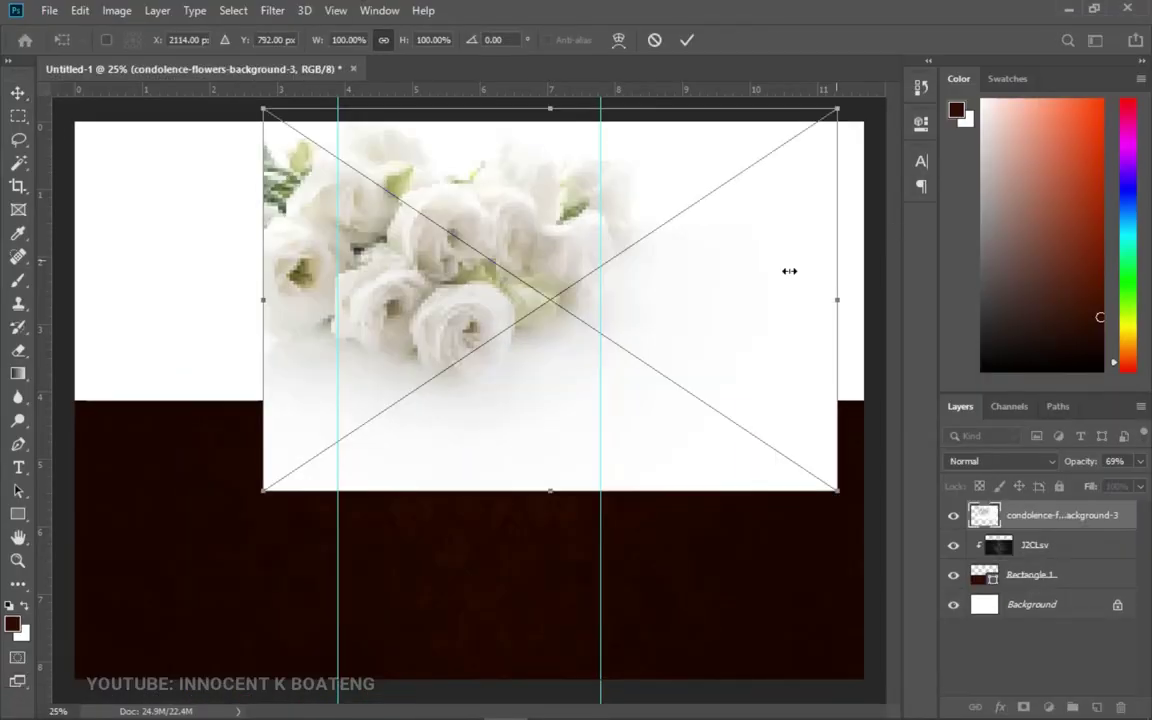
Step: Flip the flowers image horizontally and shrink it to about 40.6% in the top-right corner
left_click_drag(262, 494, 596, 312)
right_click(686, 267)
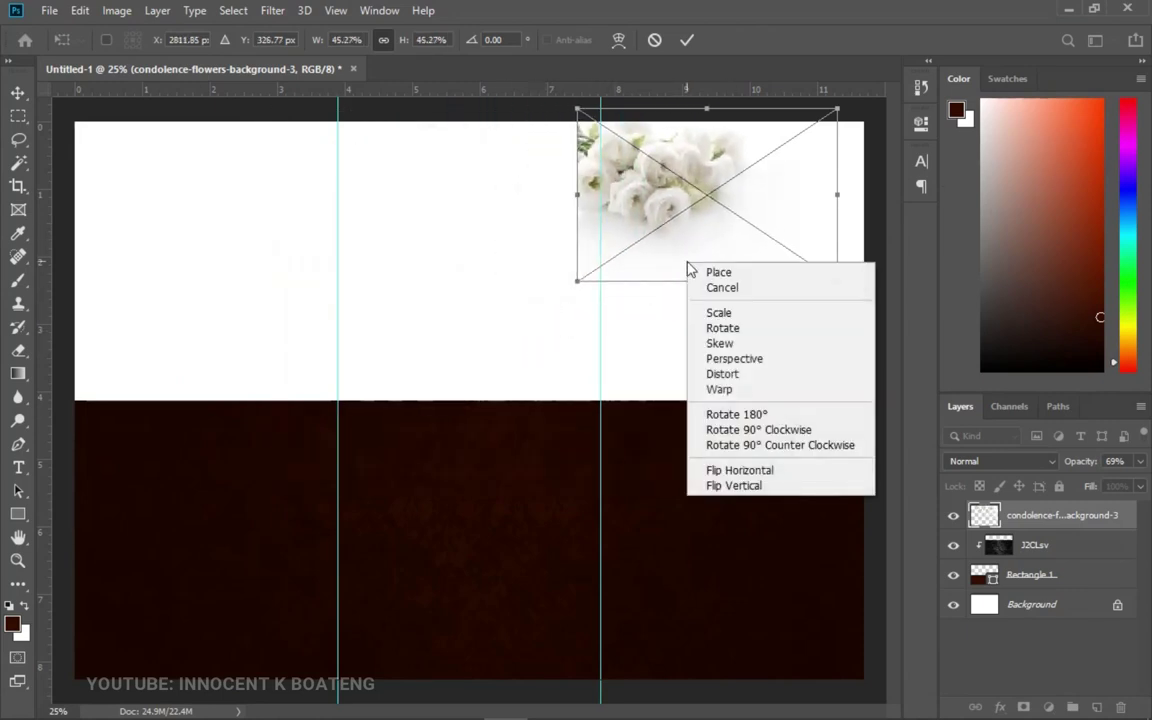
left_click(720, 466)
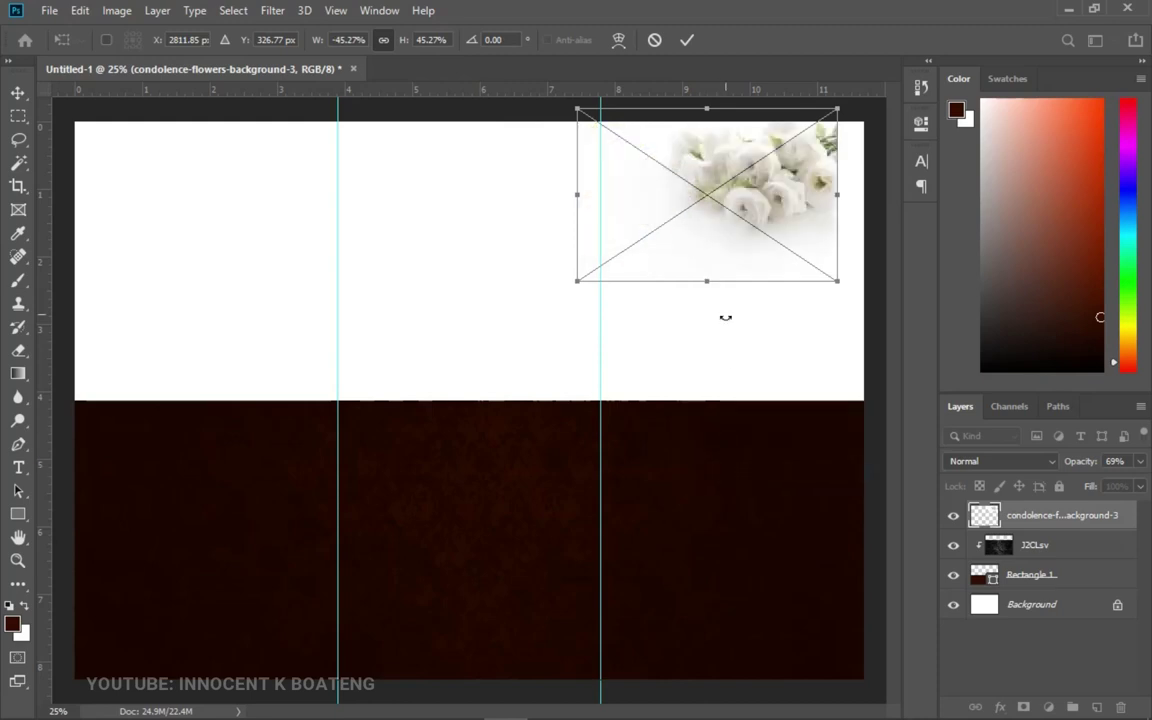
double_click(733, 249)
left_click_drag(705, 259, 739, 261)
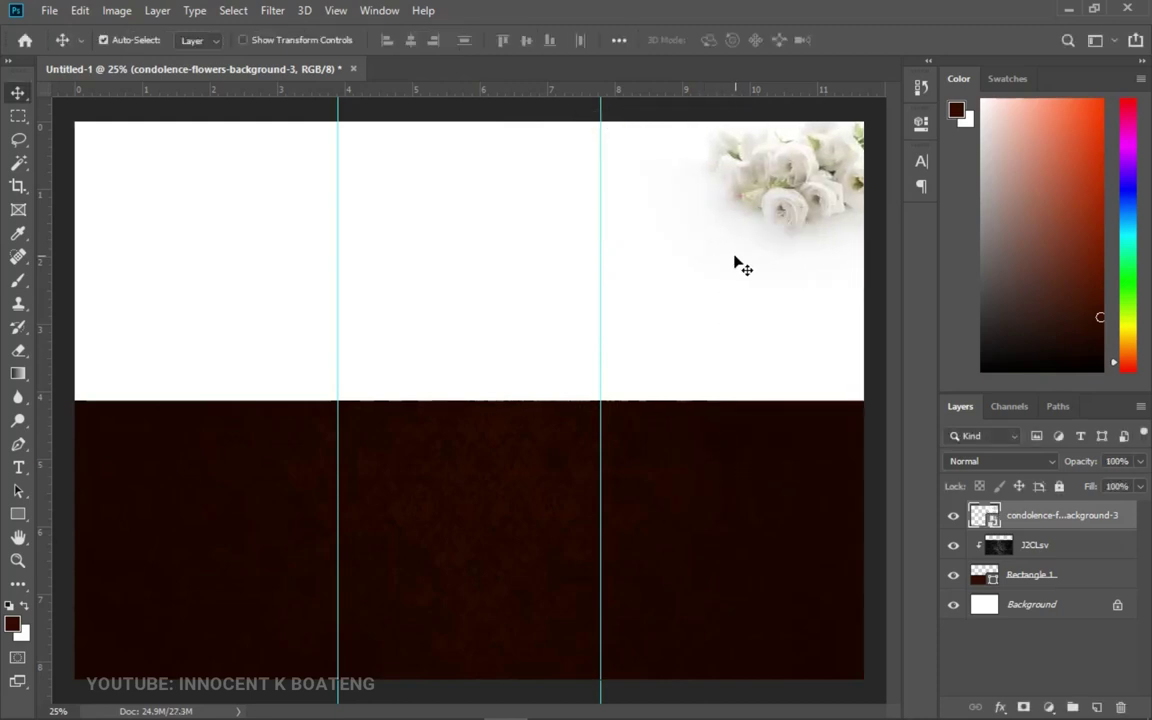
key("ctrl+t")
left_click_drag(626, 279, 647, 270)
key("Return")
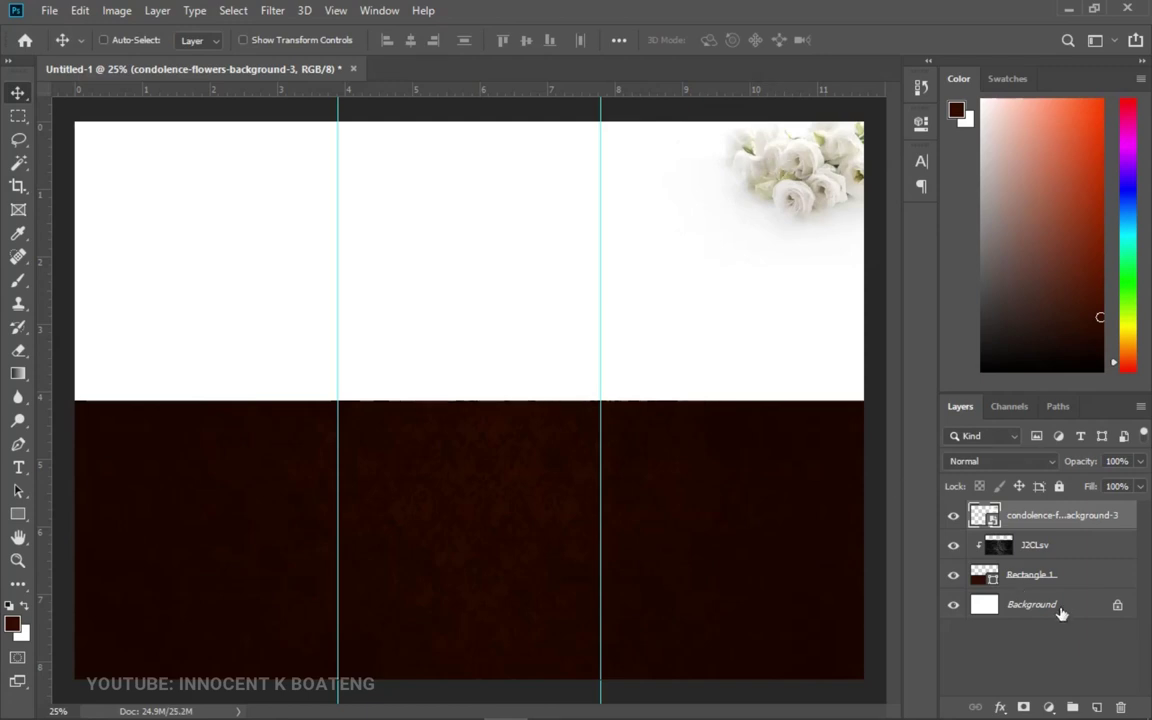
Step: Group the flowers, texture and rectangle layers and name the group 'Background'
left_click(1050, 578, "shift")
key("ctrl+g")
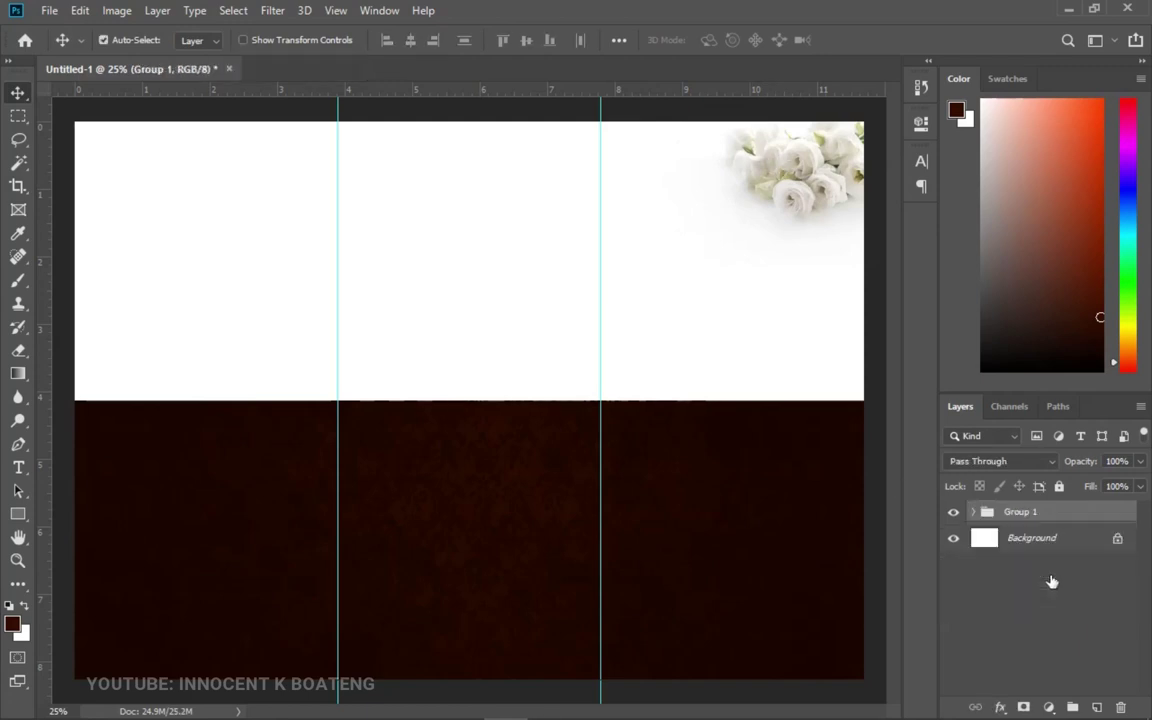
double_click(1018, 512)
type("Backgrou")
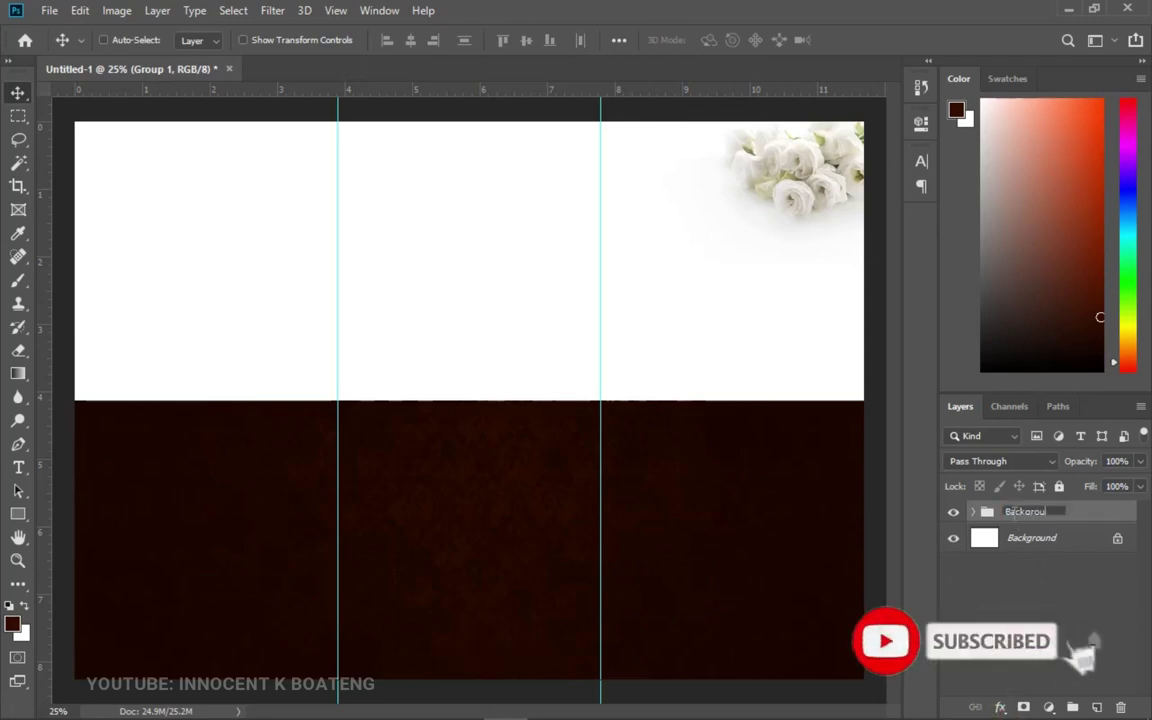
type("nd")
key("Return")
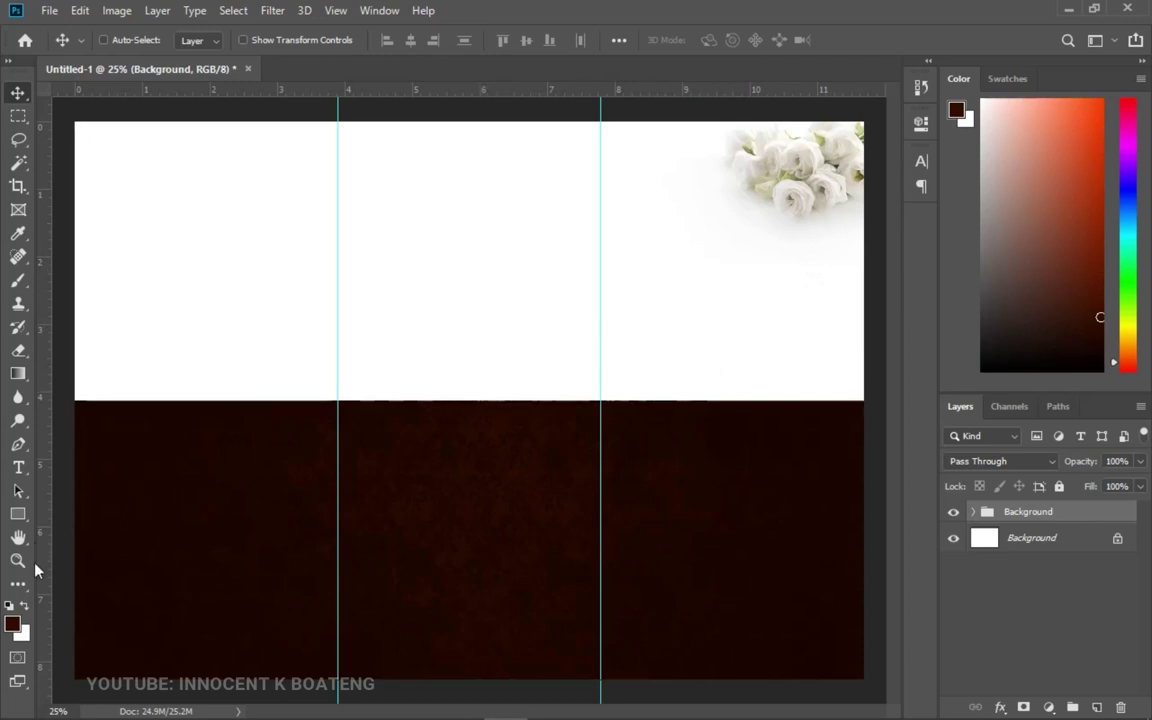
Step: Draw a tall dark brown rectangle on the right panel
left_click(18, 514)
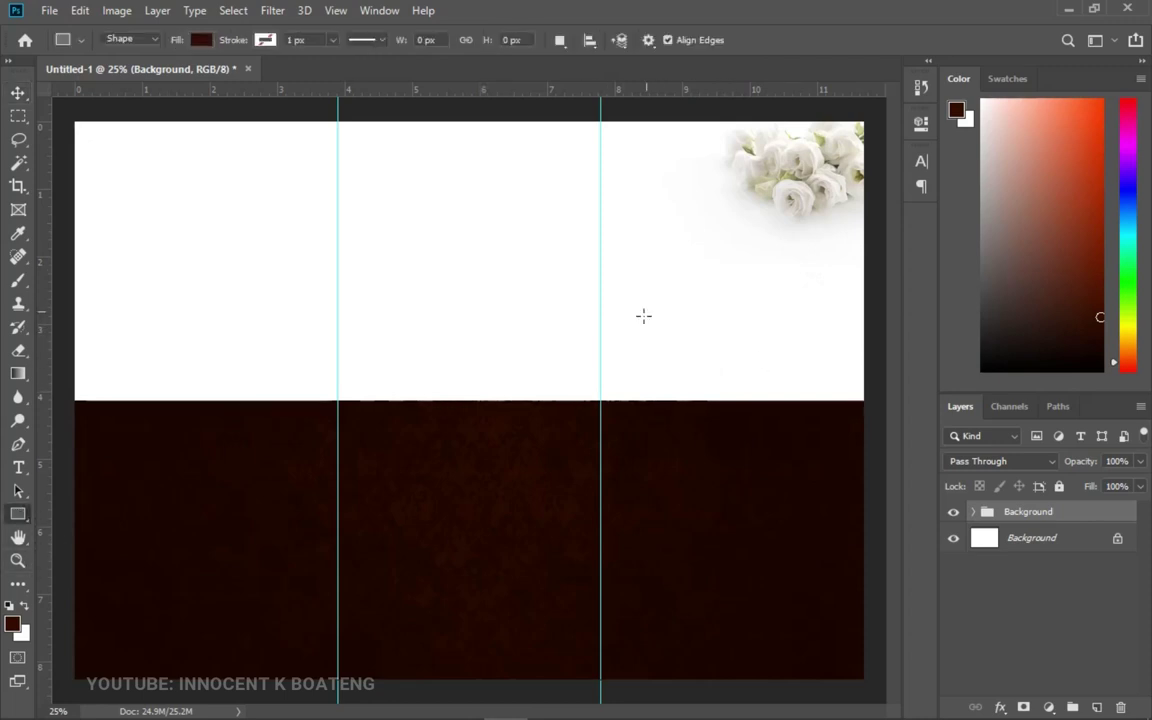
left_click_drag(657, 250, 807, 442)
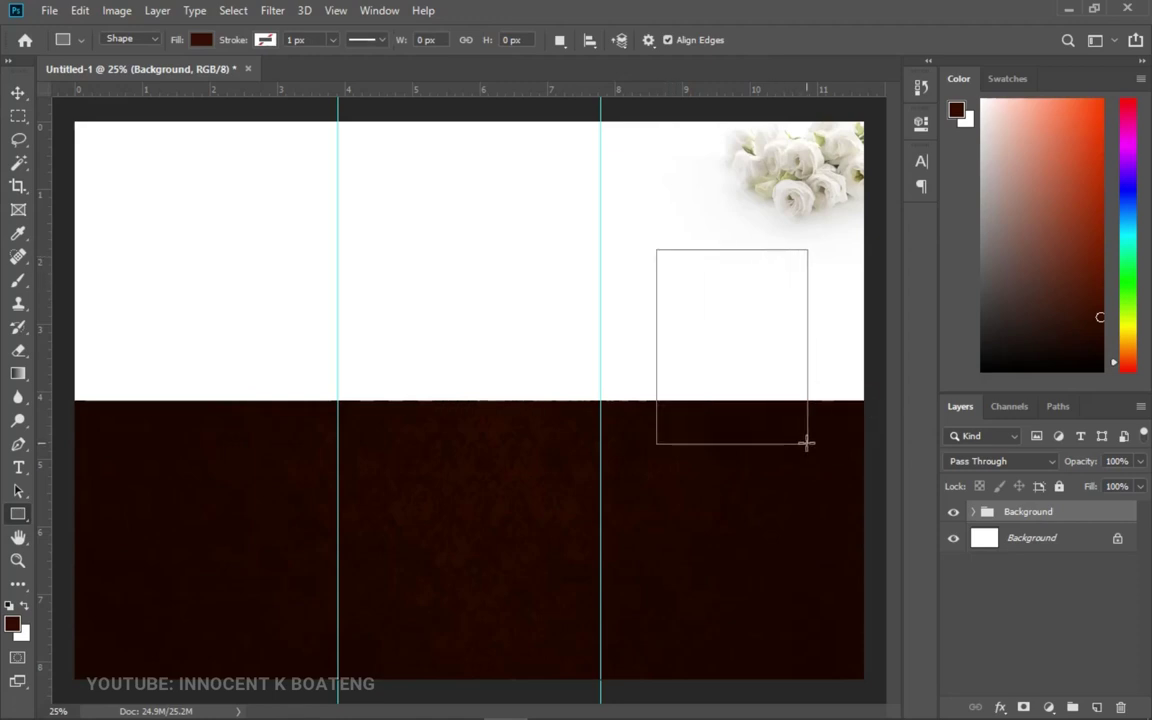
left_click(868, 118)
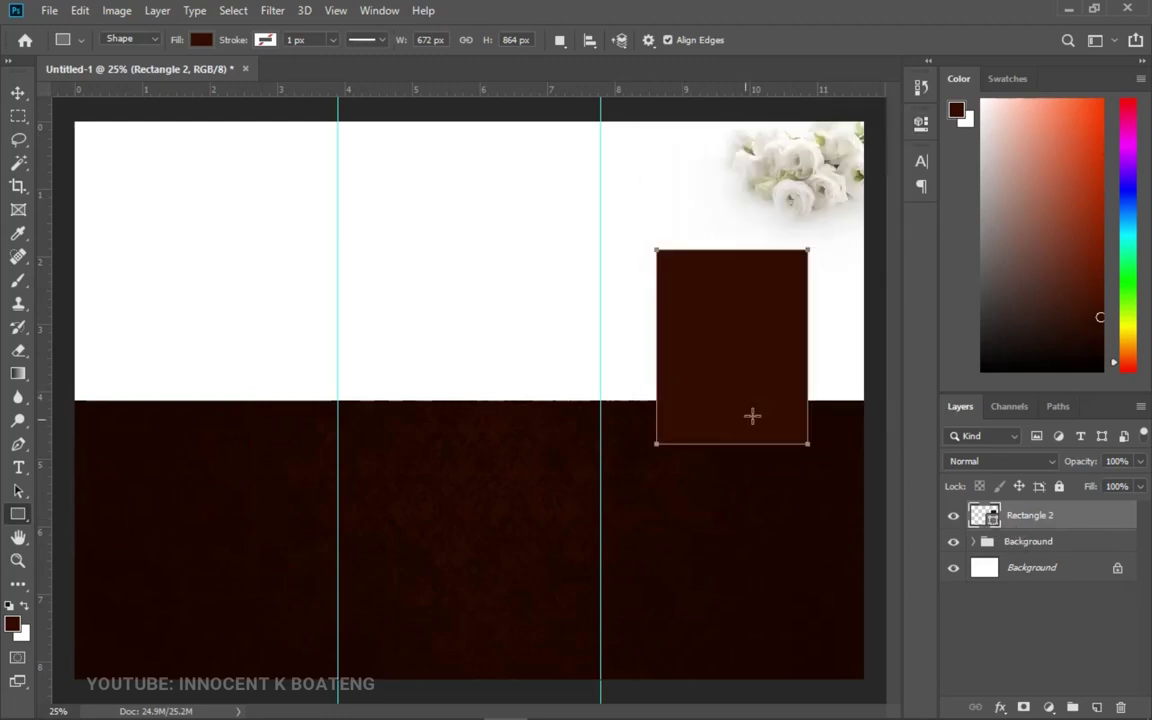
Step: Duplicate the rectangle, shrink the copy slightly and fill it with white
key("ctrl+j")
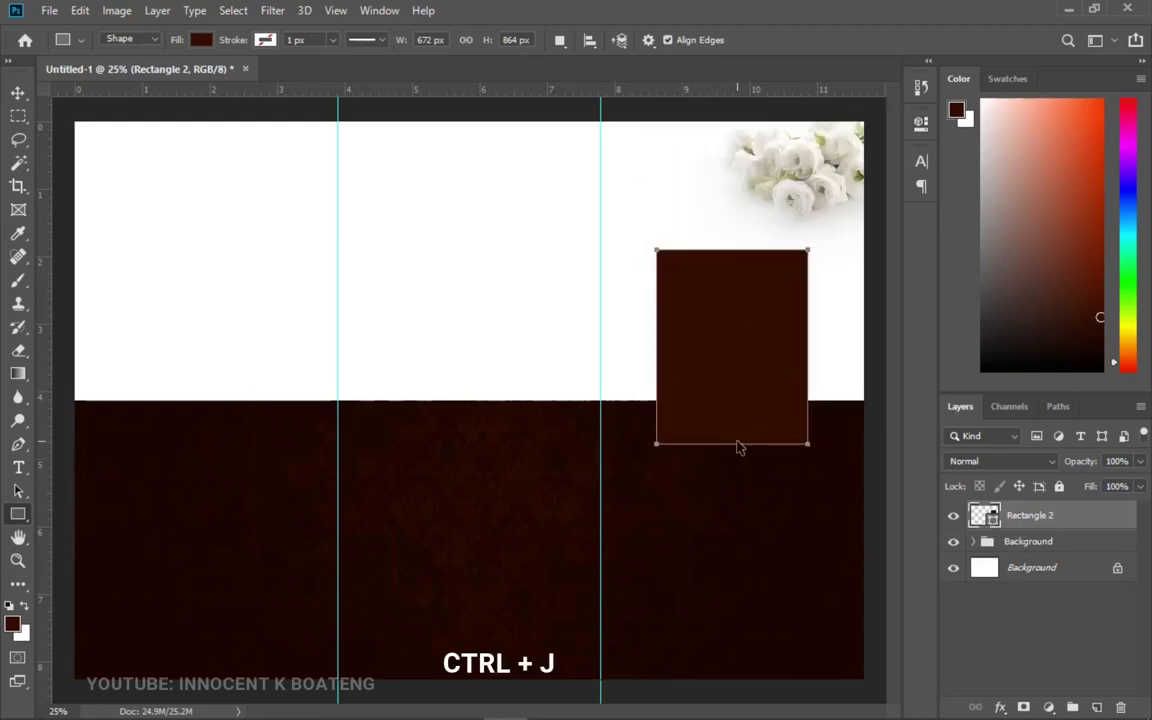
key("ctrl+t")
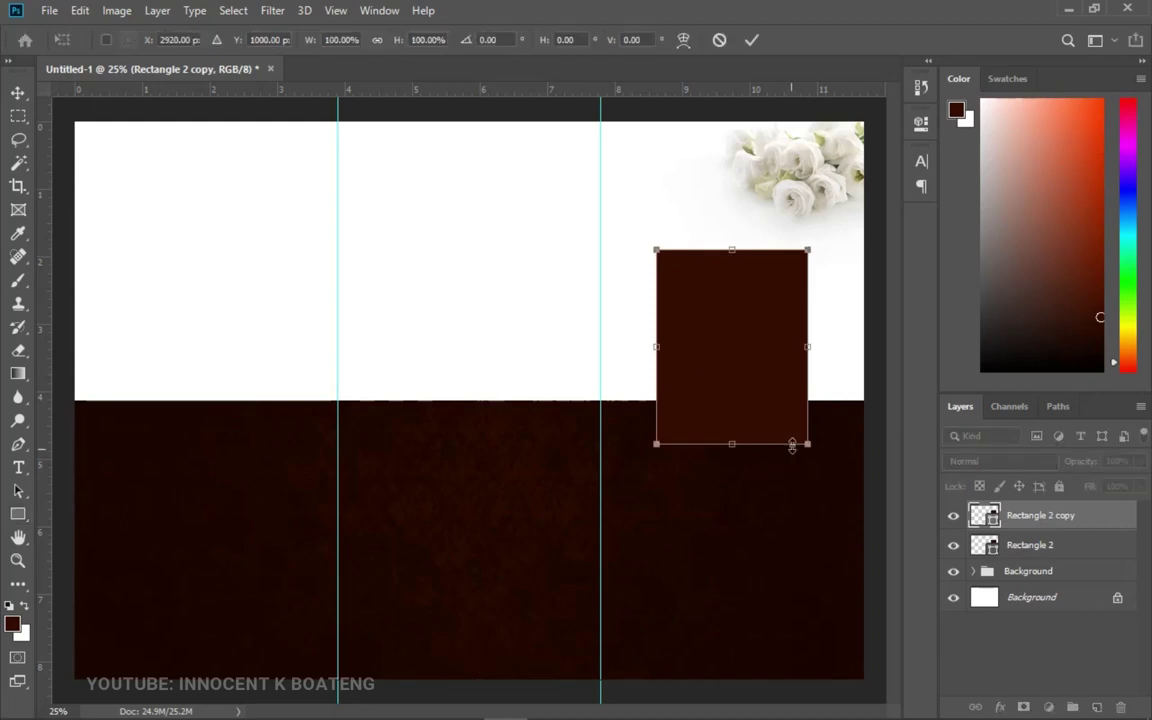
left_click_drag(806, 444, 797, 430)
key("Return")
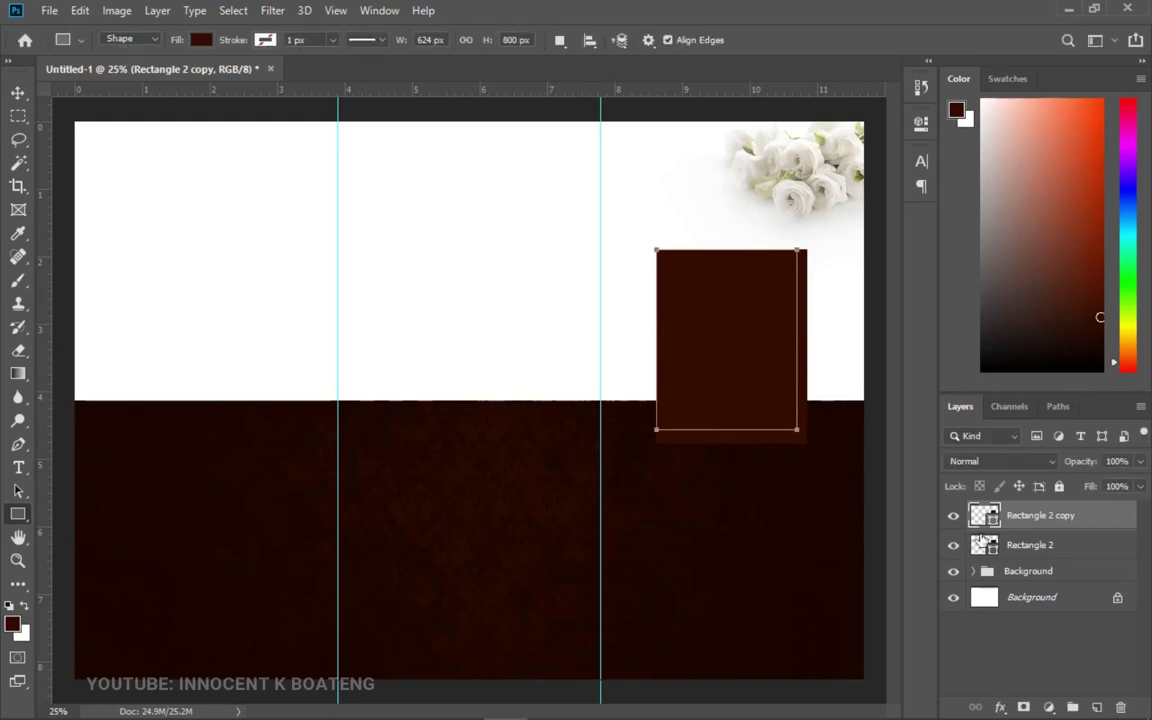
left_click(368, 198)
left_click(903, 132)
Step: Nudge the white copy so it sits evenly inset within the brown rectangle
key("v")
mouse_move(715, 359)
left_mouse_down()
mouse_move(726, 366)
mouse_move(728, 355)
left_mouse_up()
key("shift+Down")
key("shift+Down")
key("shift+Left")
key("shift+Left")
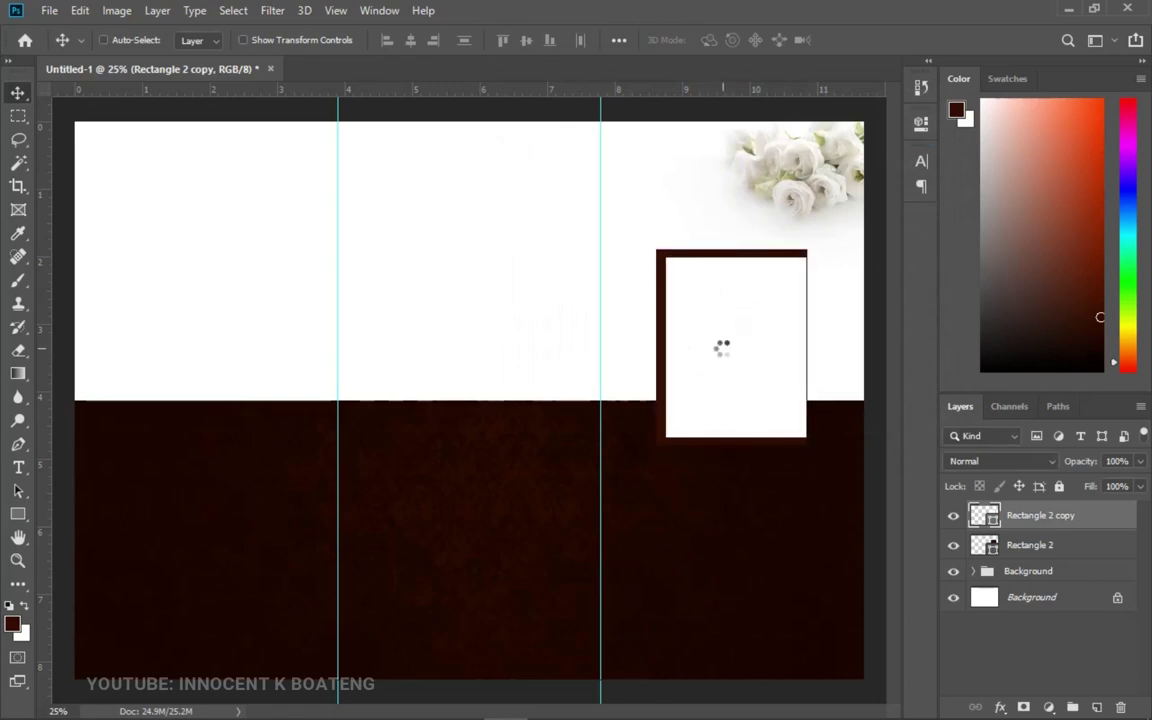
key("shift+Down")
key("shift+Up")
key("Left")
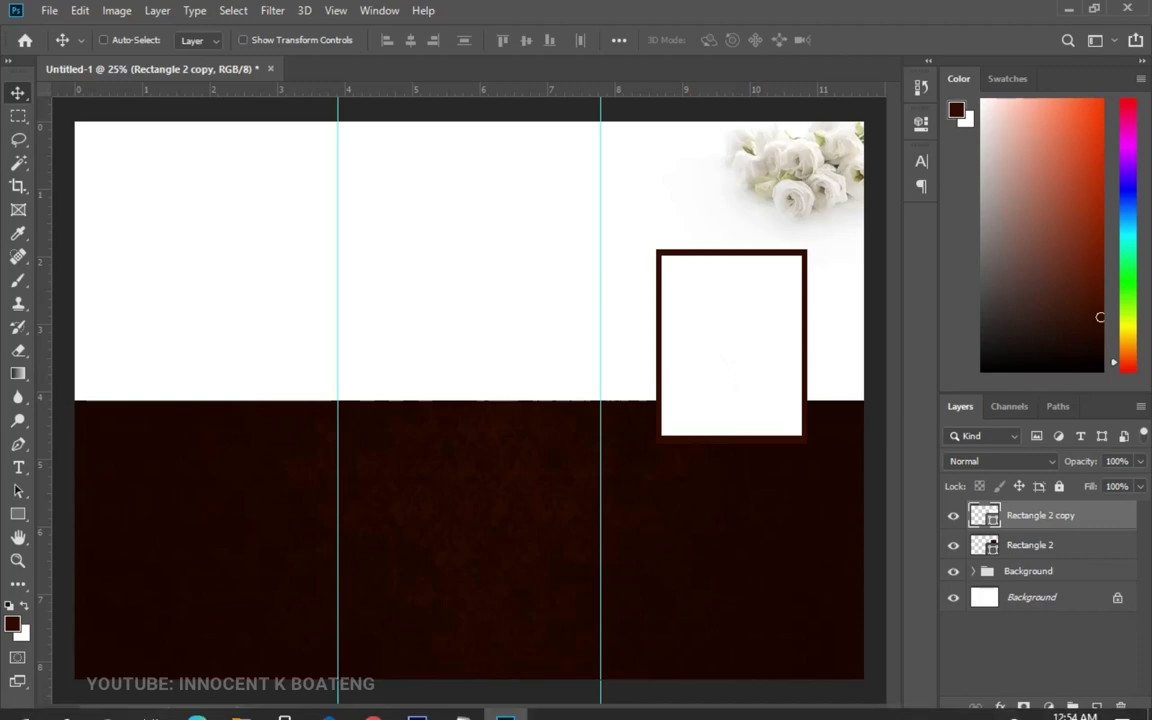
Step: Drag the portrait photo from the Funeral folder onto the Photoshop canvas
left_click(240, 702)
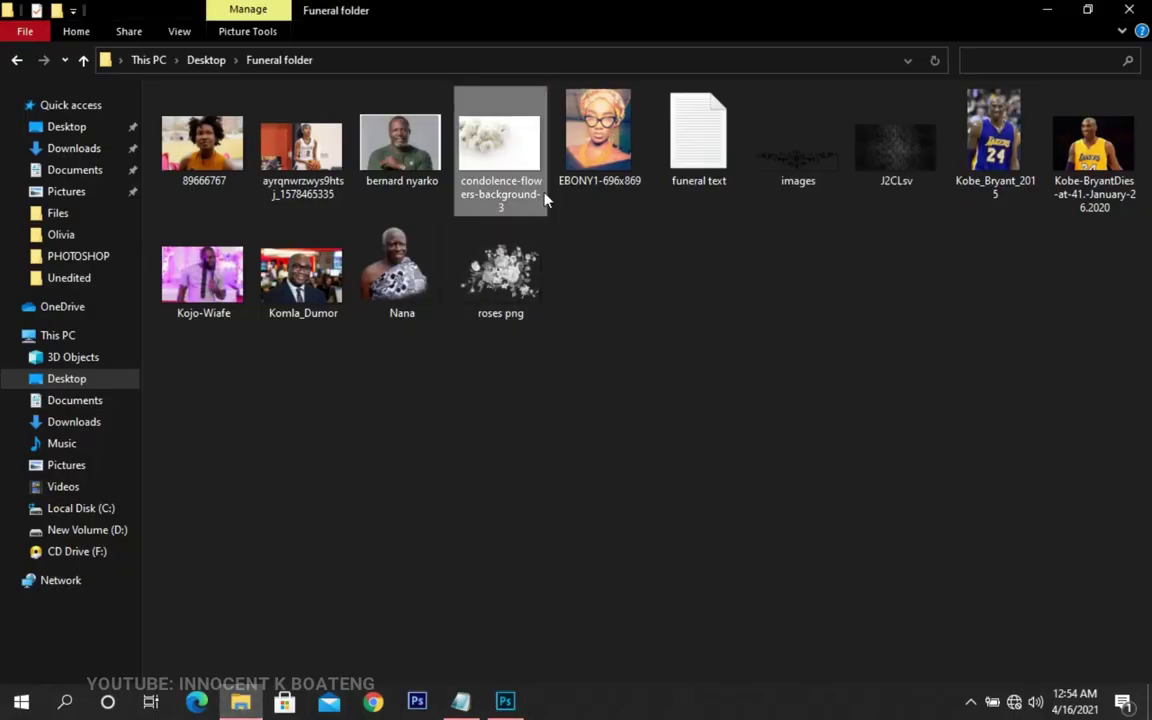
left_click(412, 302)
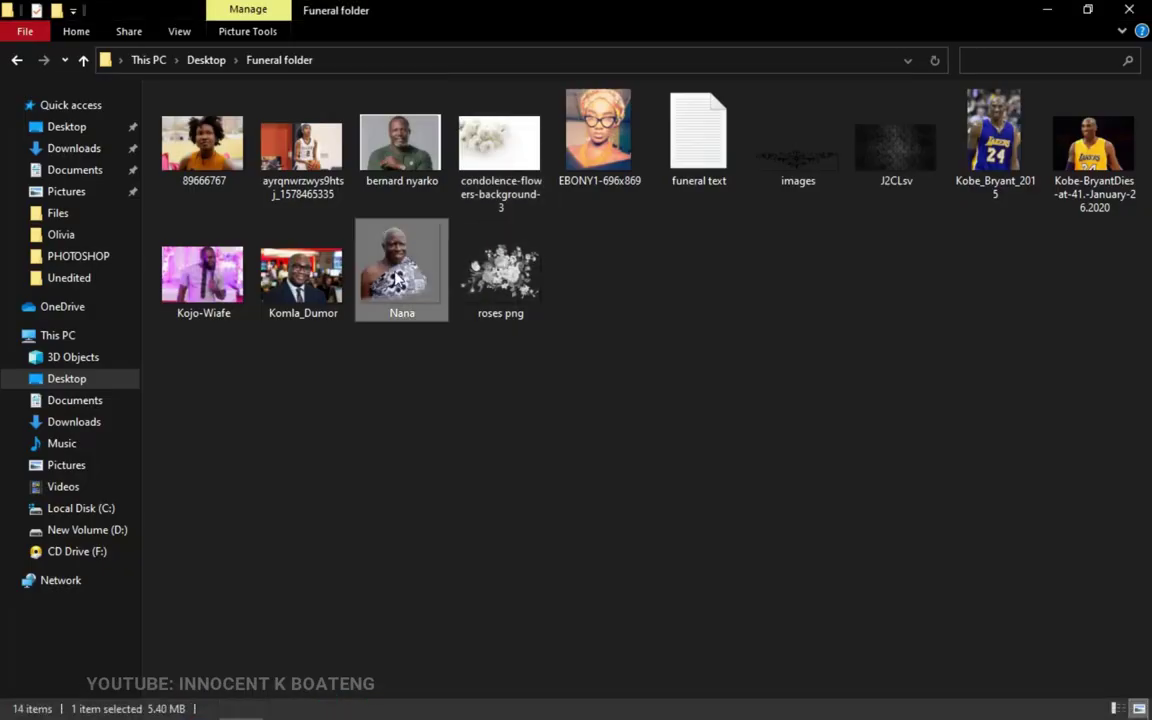
left_click_drag(397, 281, 512, 705)
left_click_drag(757, 345, 753, 340)
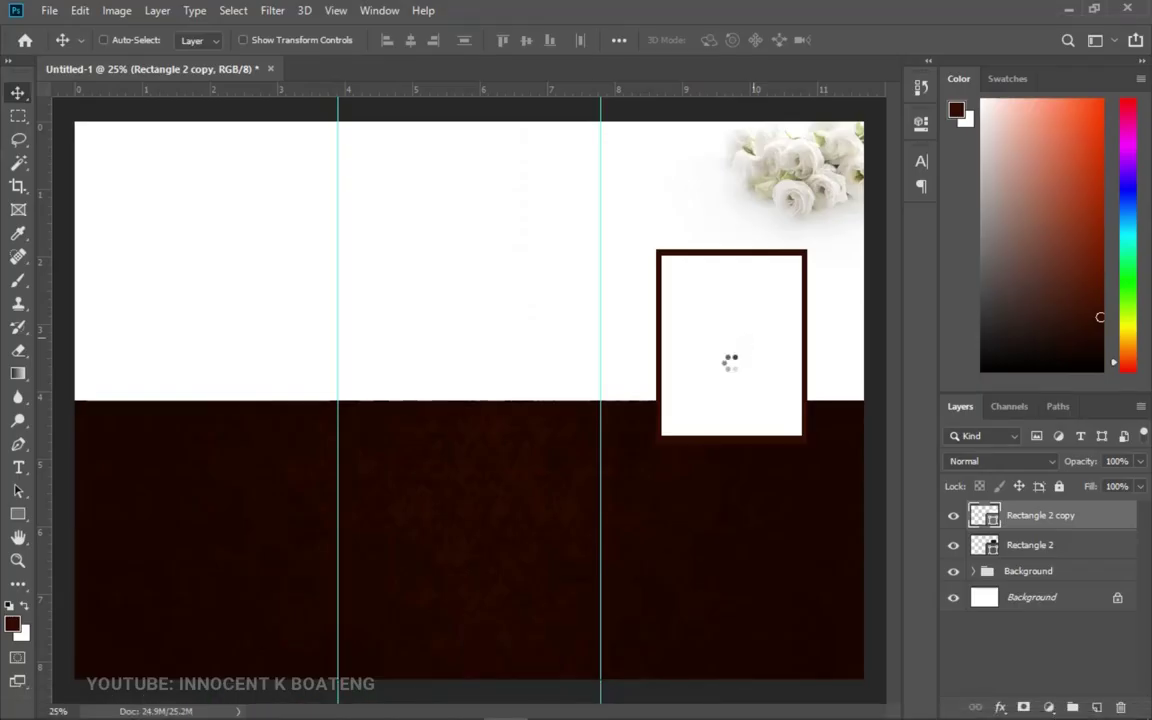
Step: Commit the placed portrait and clip it to the white rectangle
key("Return")
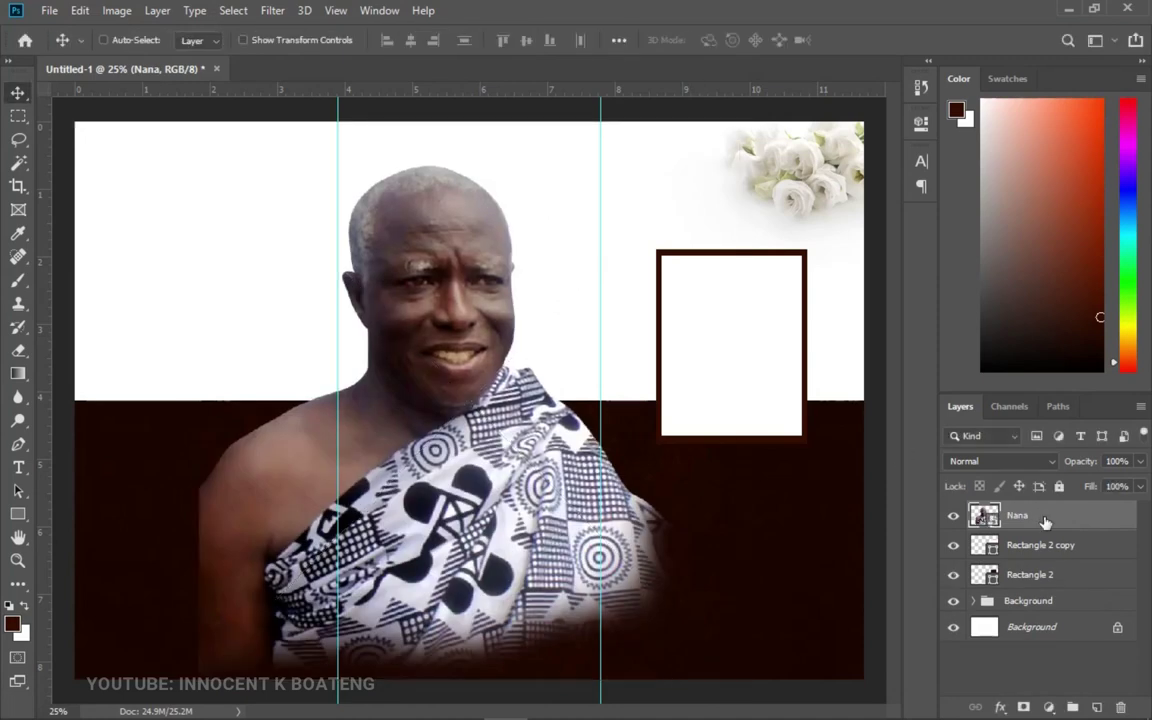
right_click(1043, 516)
left_click(868, 400)
left_click_drag(505, 395, 801, 328)
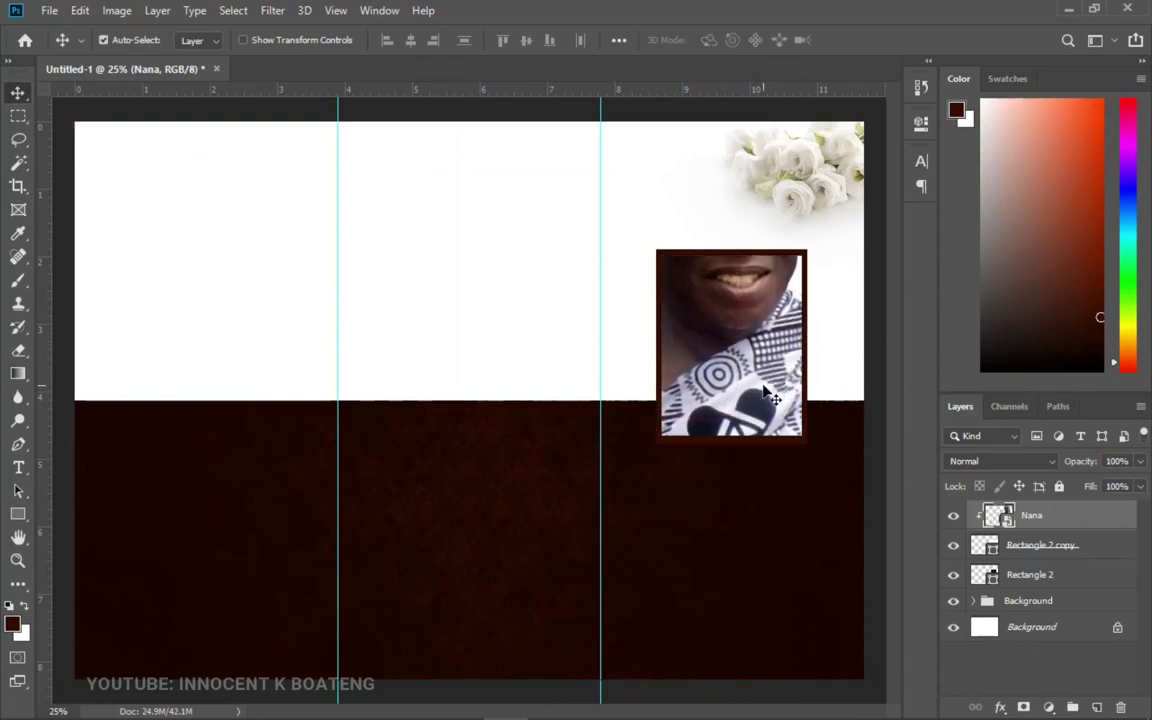
Step: Scale the portrait to about 34.68% so the head and shoulders fill the frame
key("ctrl+t")
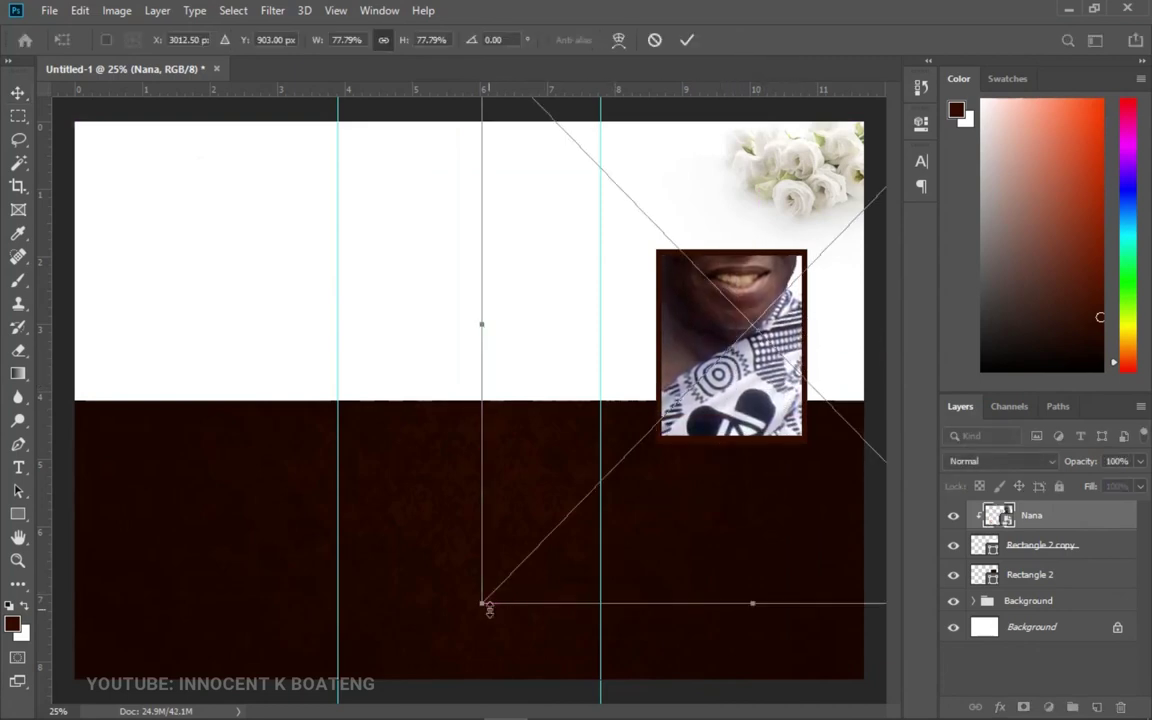
left_click_drag(483, 604, 711, 378)
left_click_drag(793, 319, 686, 438)
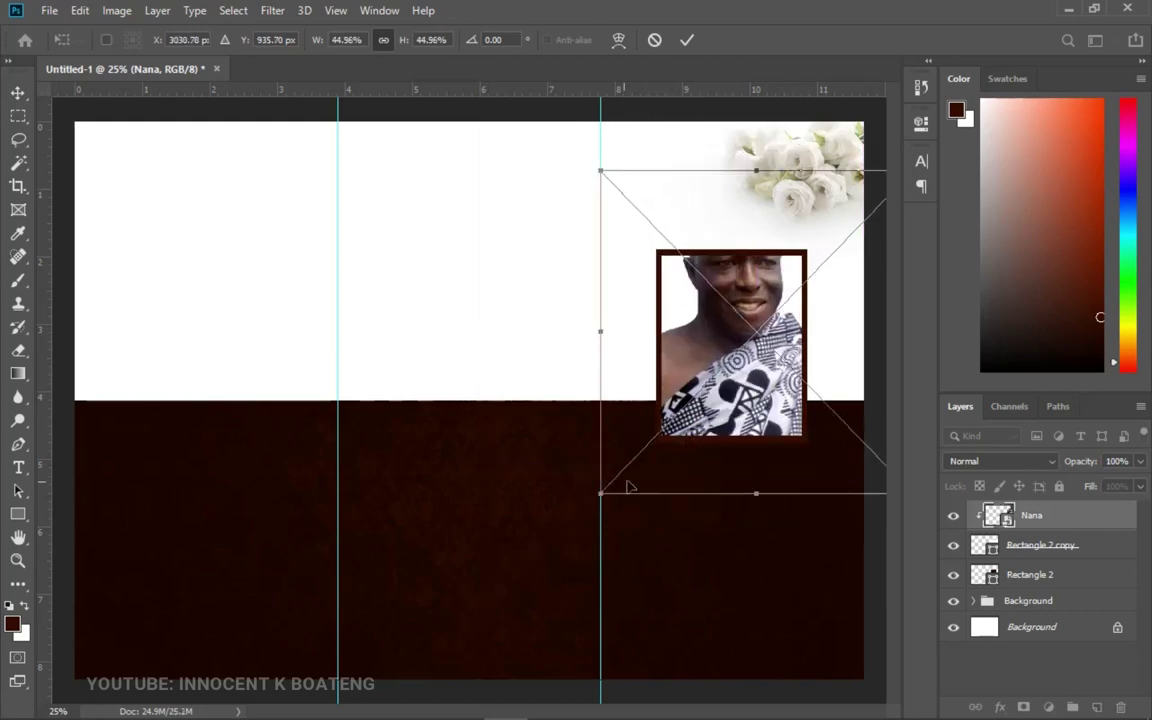
left_click_drag(598, 490, 671, 419)
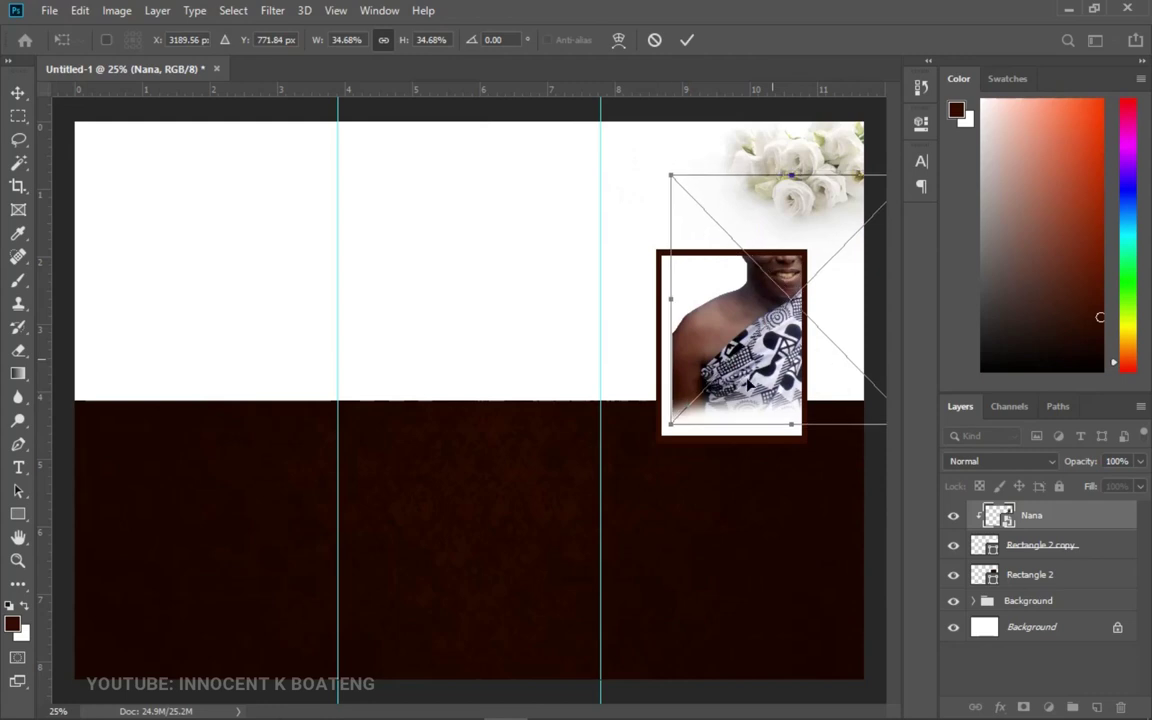
left_click_drag(780, 400, 770, 465)
key("Return")
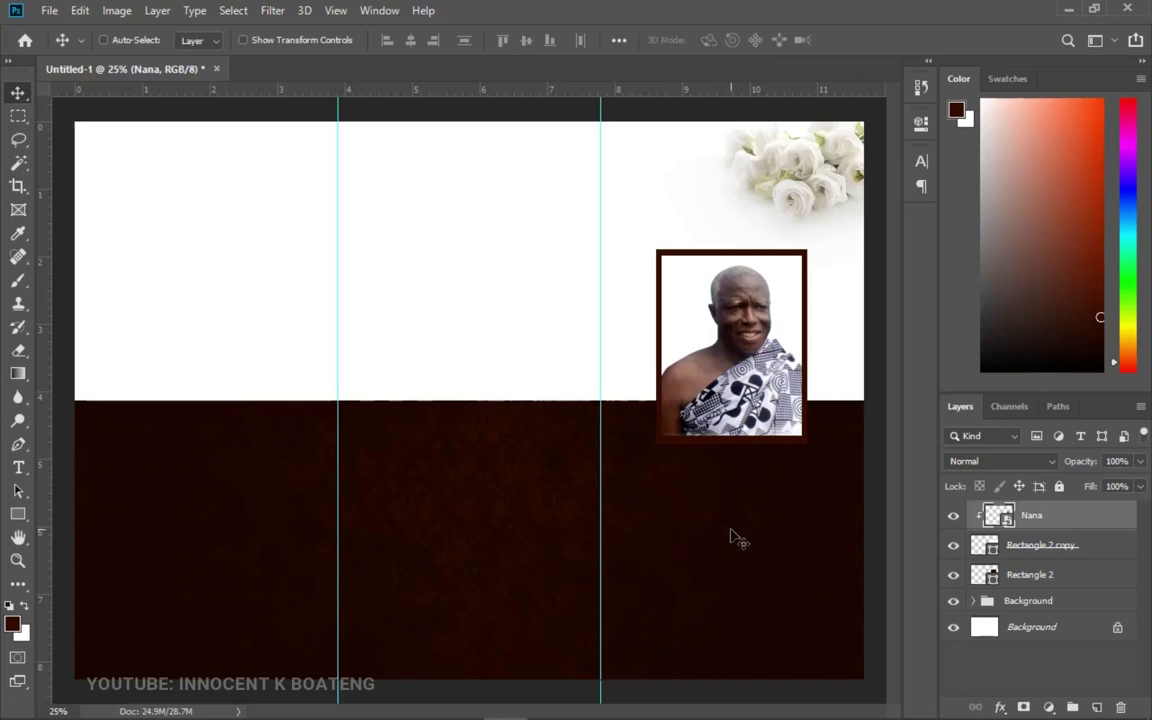
Step: Start a text box below the photo frame set in Trajan Pro Bold
key("t")
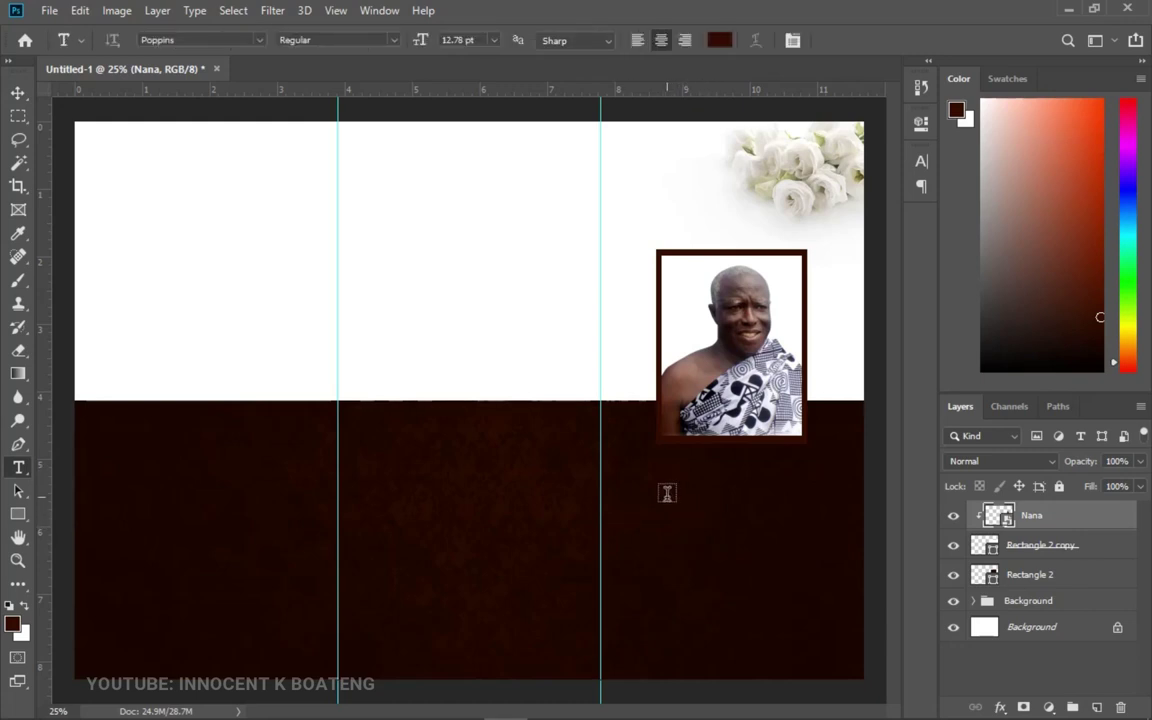
left_click(667, 493)
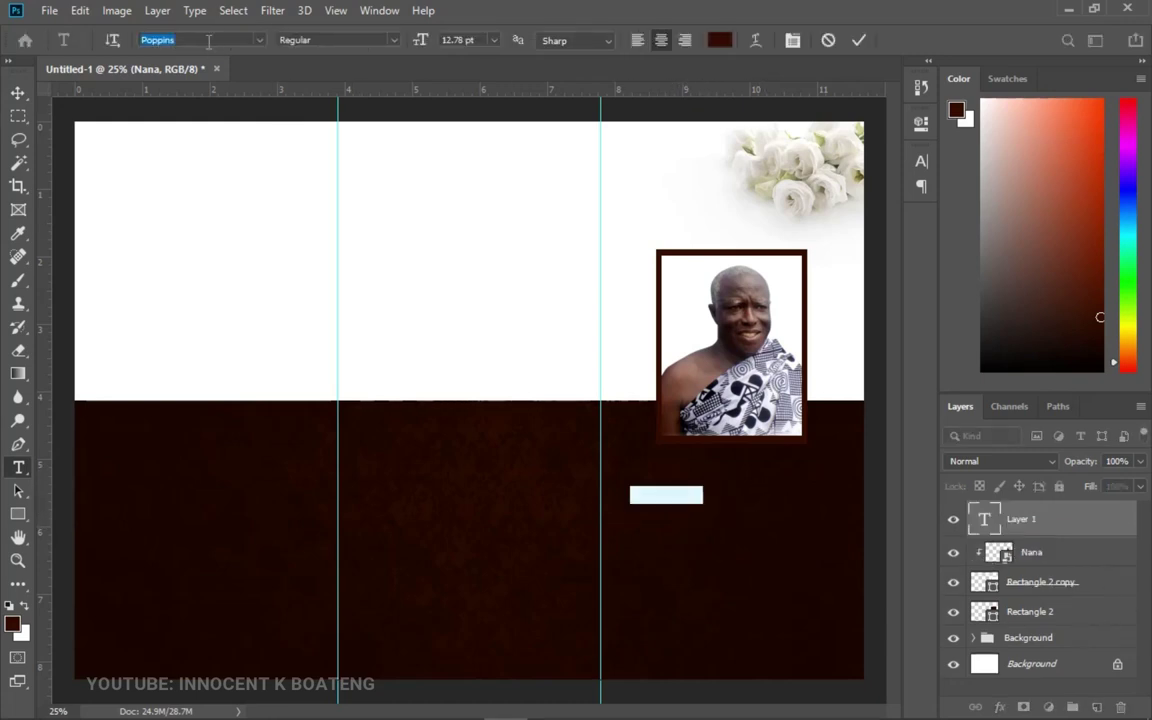
type("trajac")
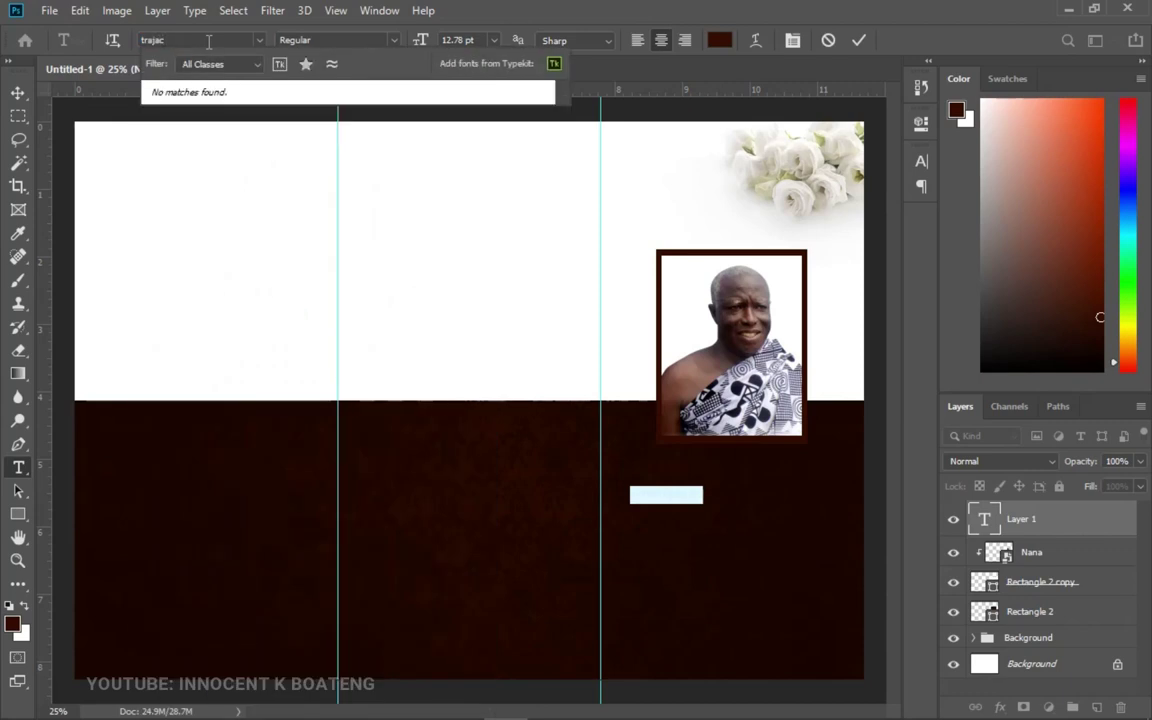
key("BackSpace")
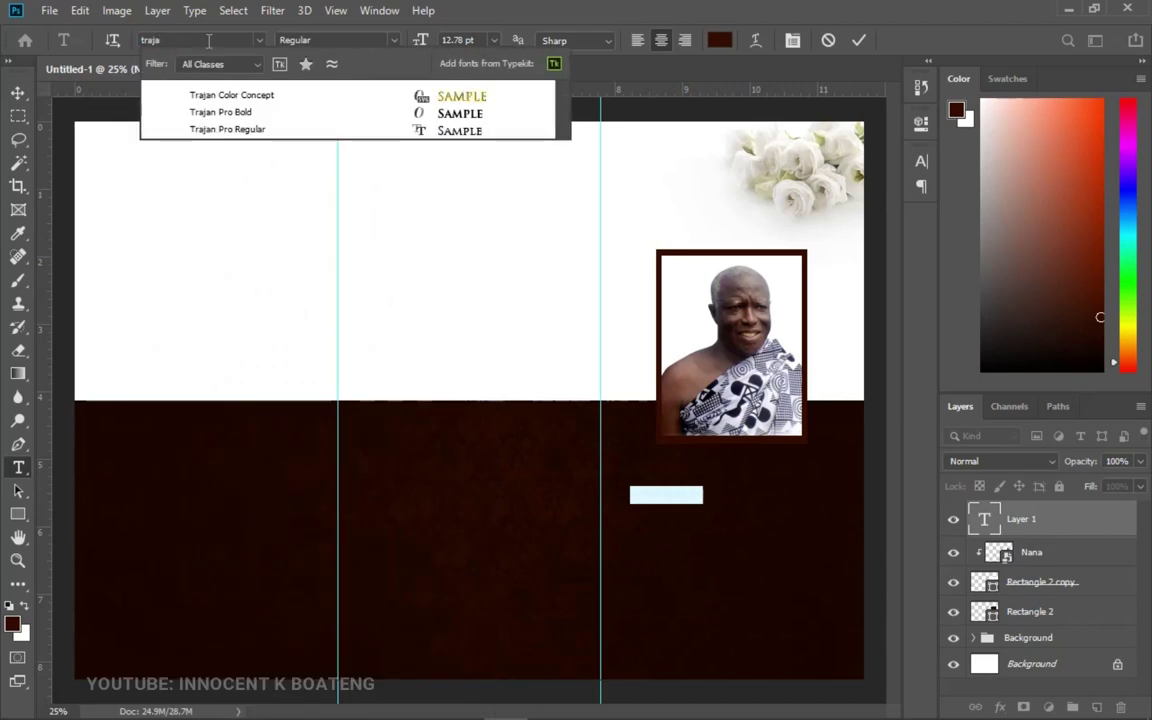
left_click(246, 115)
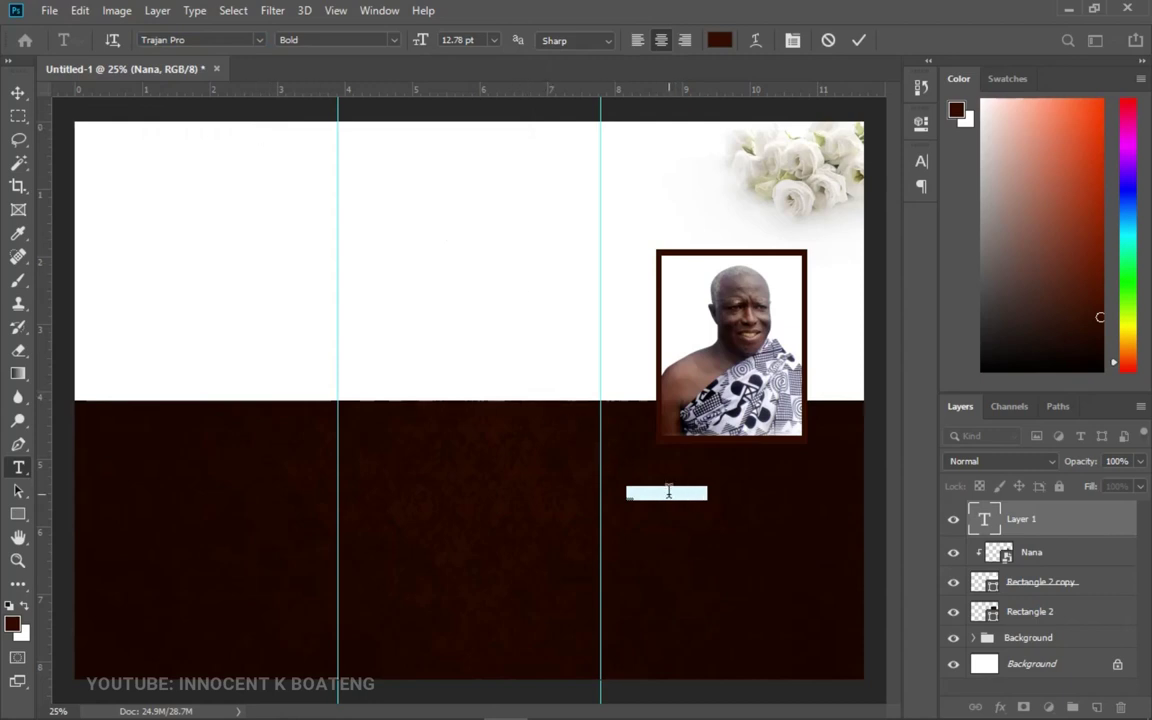
Step: Make the text white and enter the deceased's full name
left_click(719, 42)
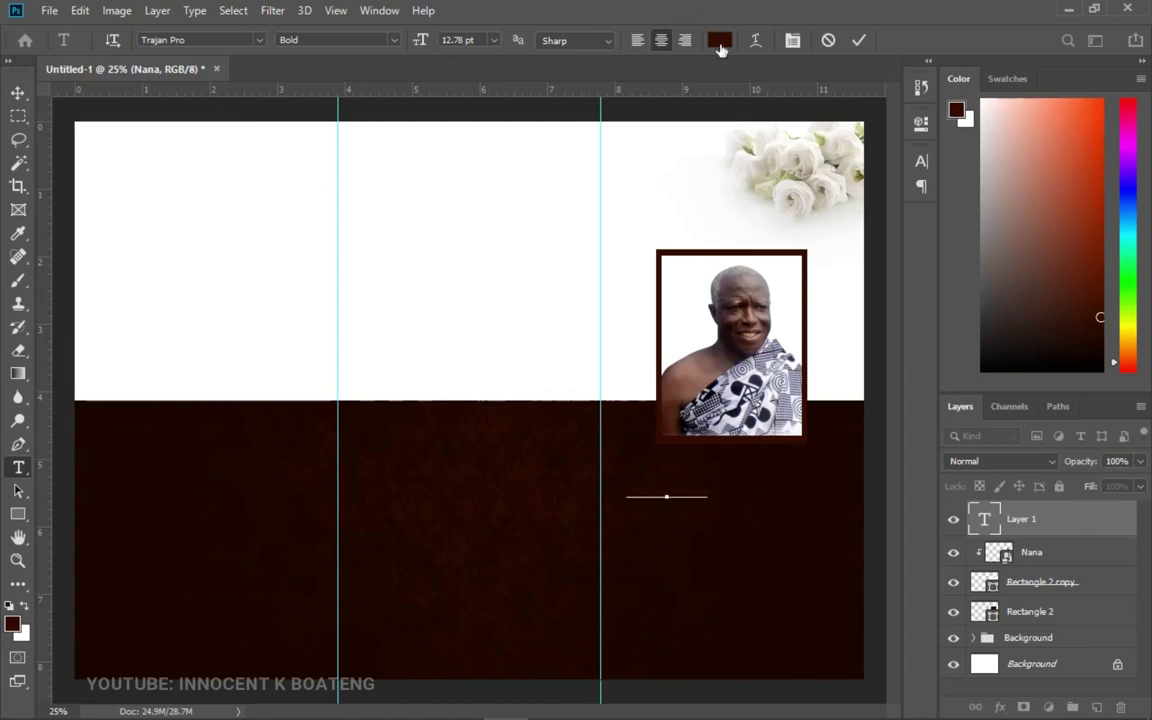
left_click_drag(553, 215, 495, 135)
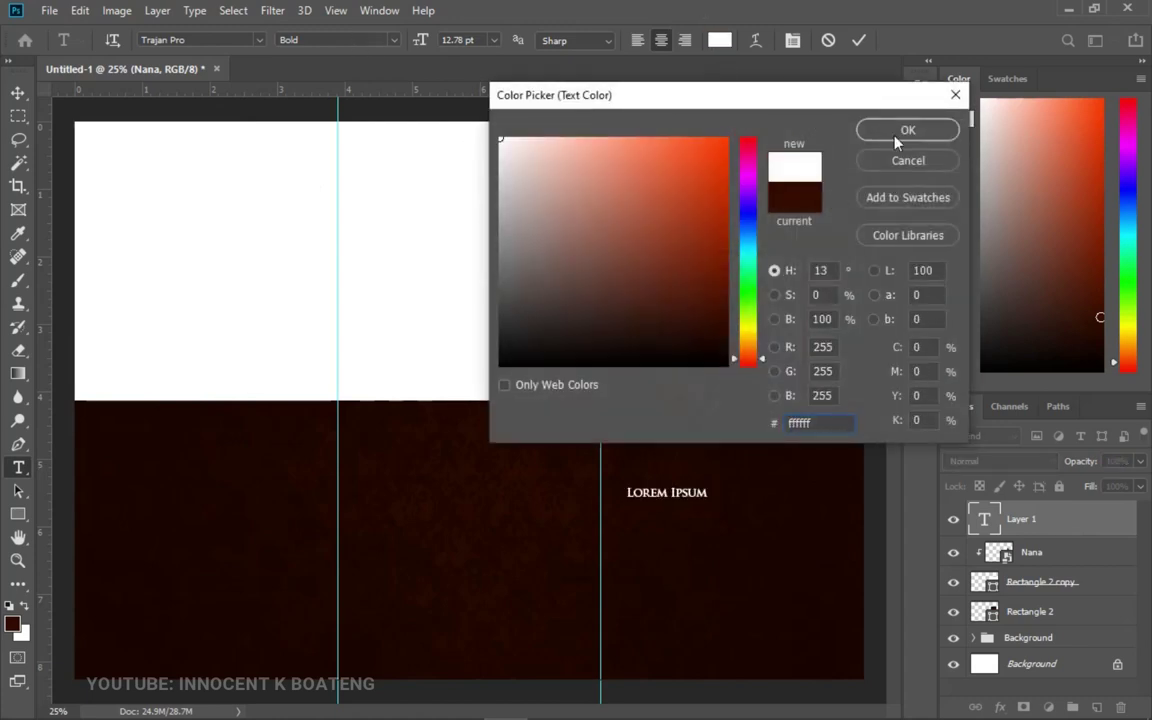
left_click(897, 136)
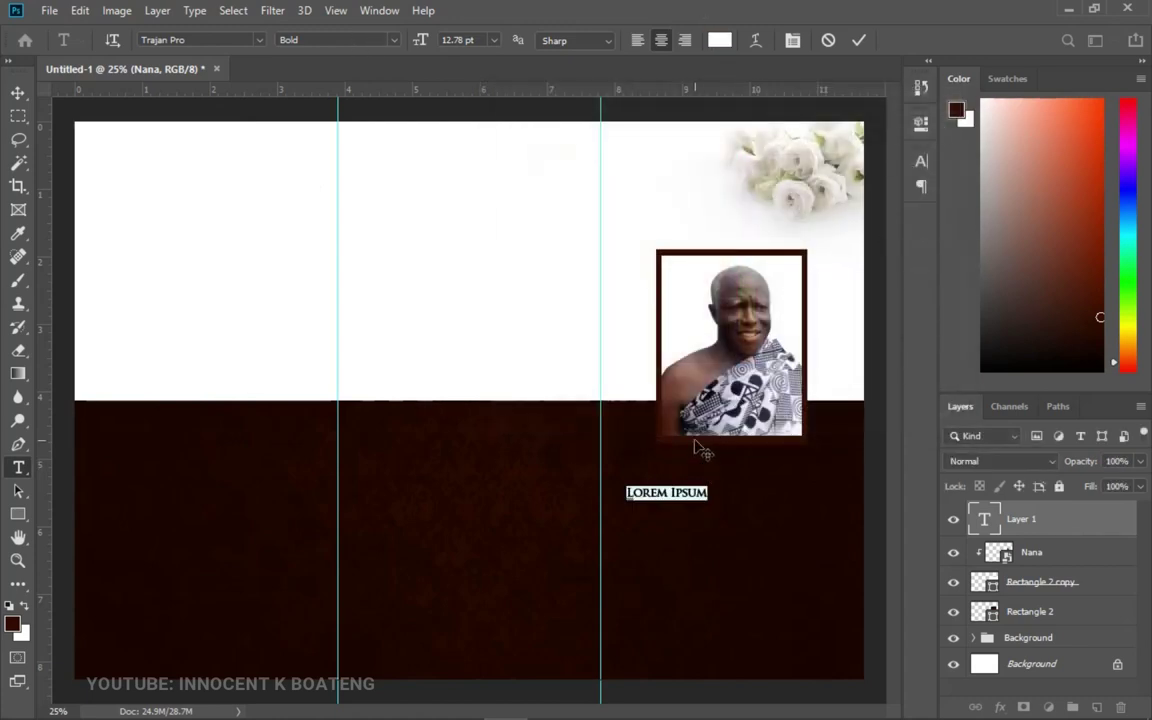
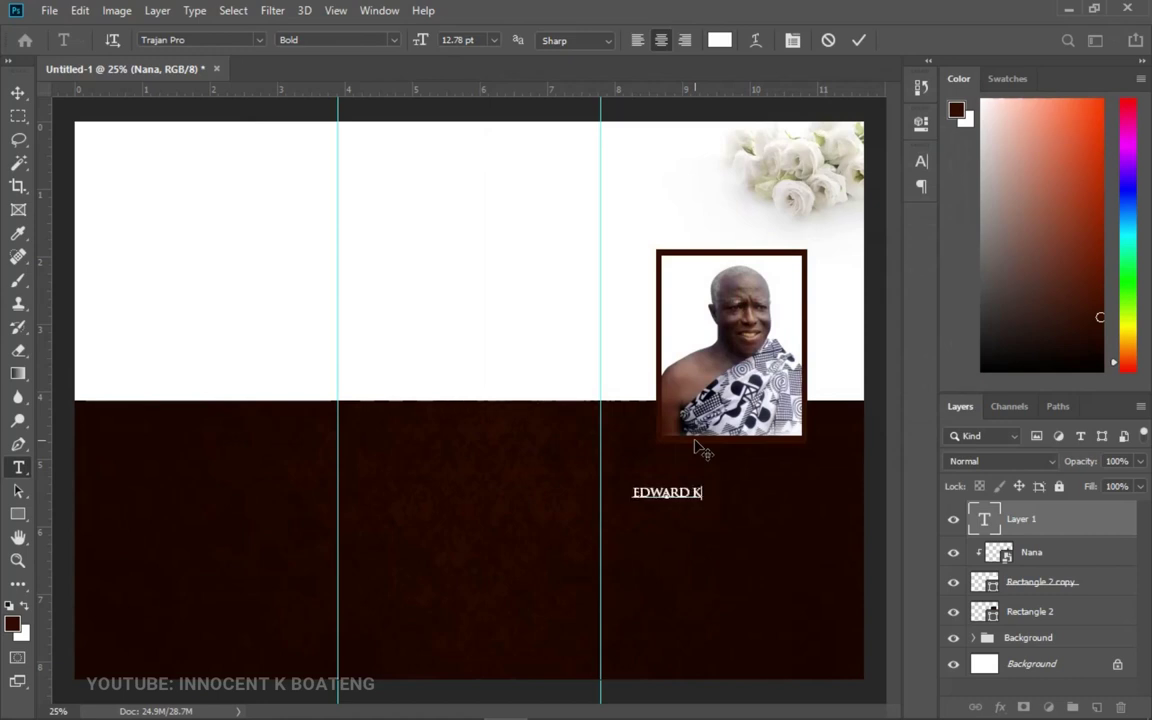
left_click(18, 92)
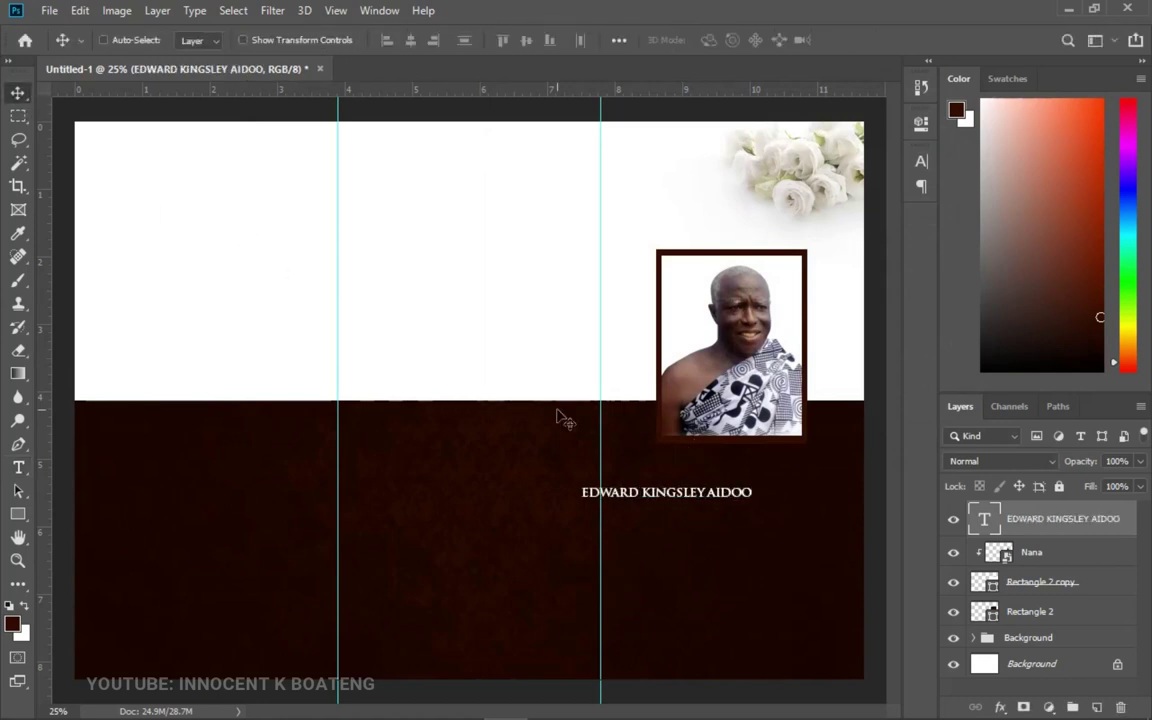
Step: Enlarge the name to about 137%, centre it under the portrait, and place a copy an inch lower
left_click_drag(699, 502, 855, 490)
key("ctrl+t")
left_click_drag(621, 485, 618, 487)
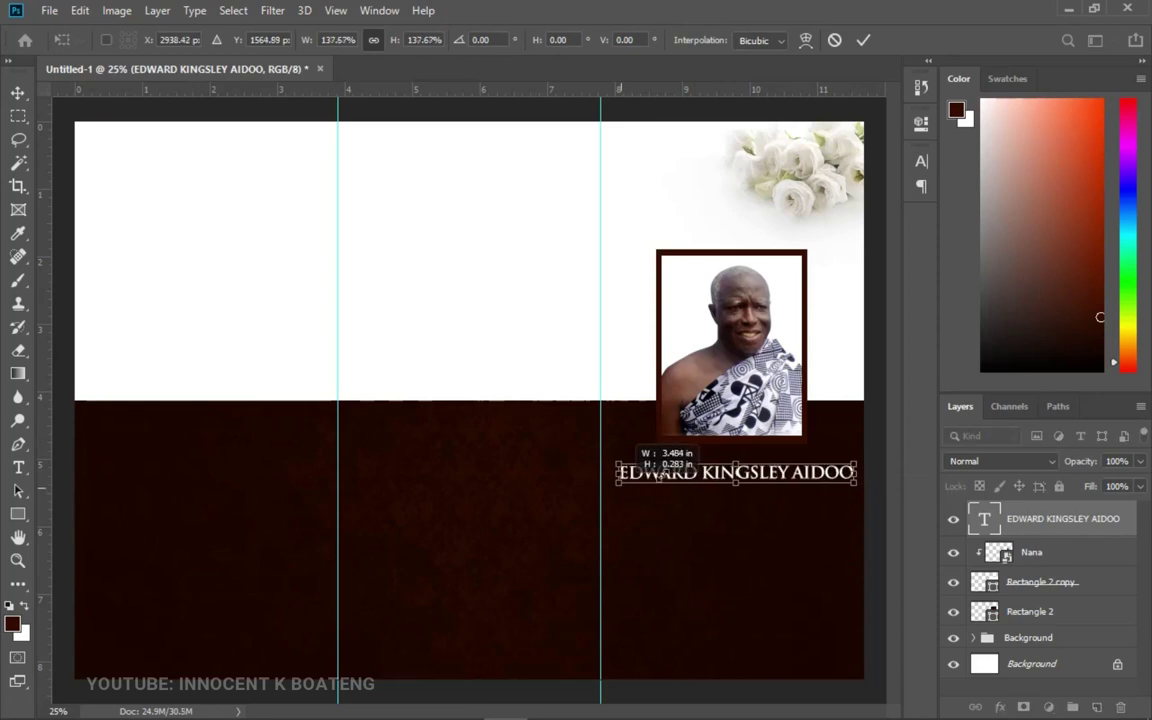
key("Return")
left_click_drag(800, 484, 788, 479)
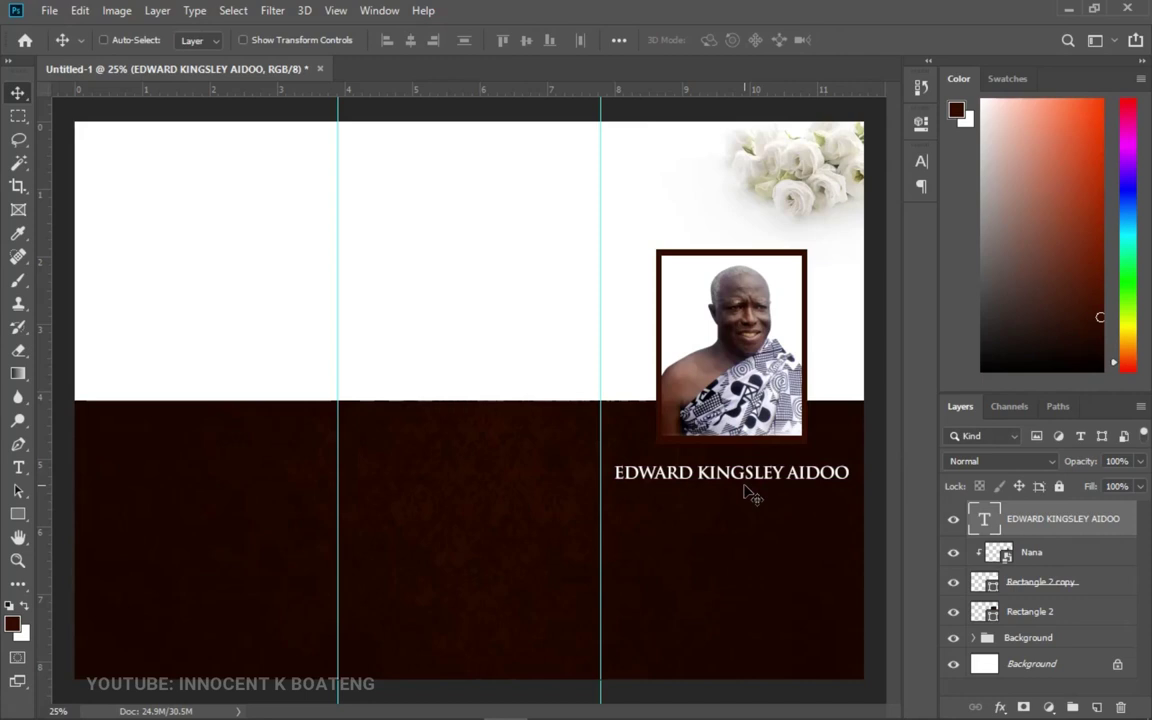
key("ctrl+j")
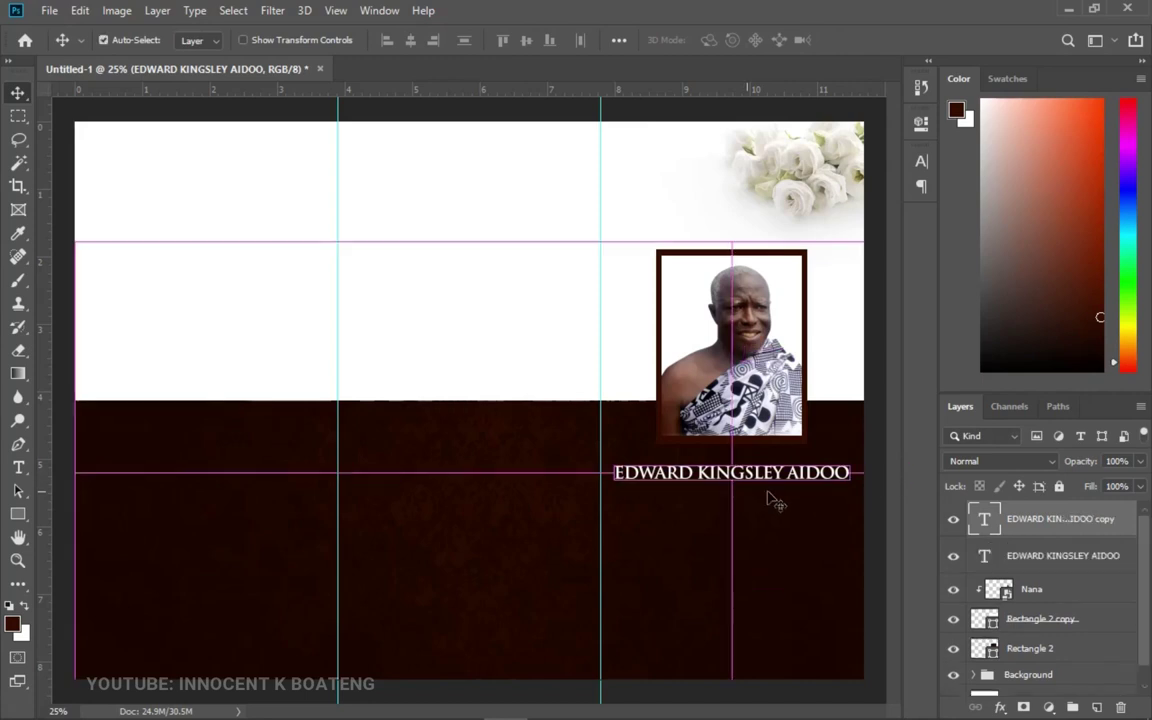
left_click_drag(788, 477, 789, 541)
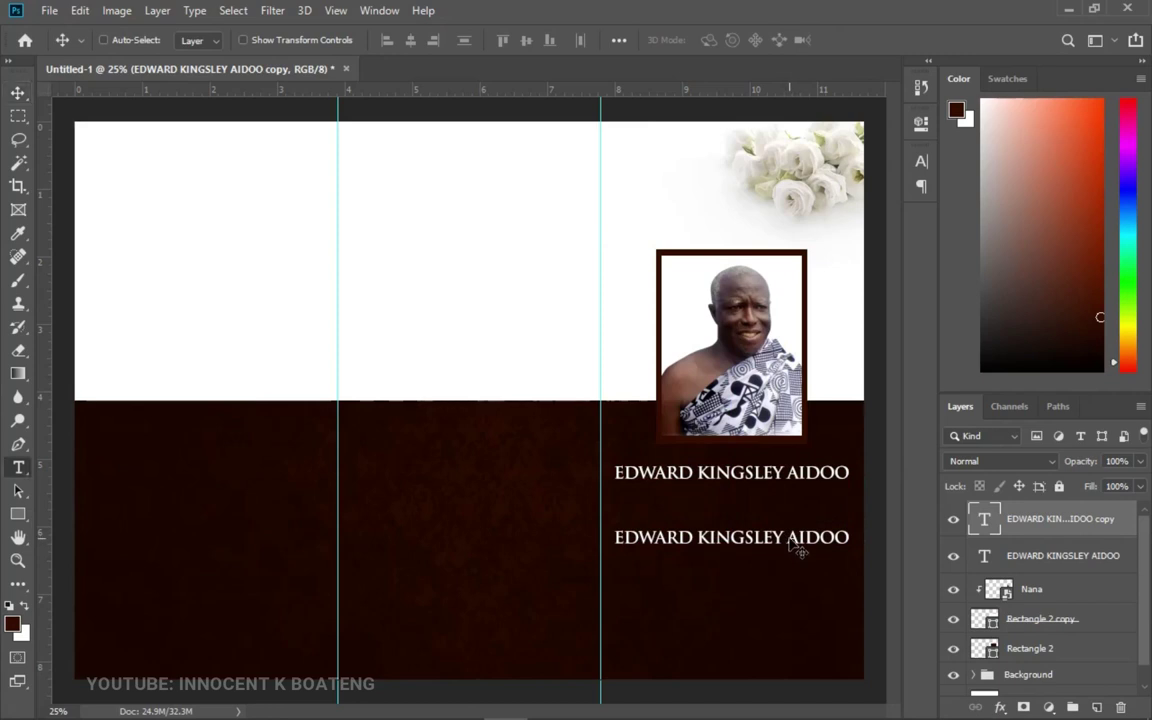
Step: Replace the name copy with 'Sunrise June 4, 1950 / Sunset April 16, 2021' from Notepad and position it
double_click(797, 541)
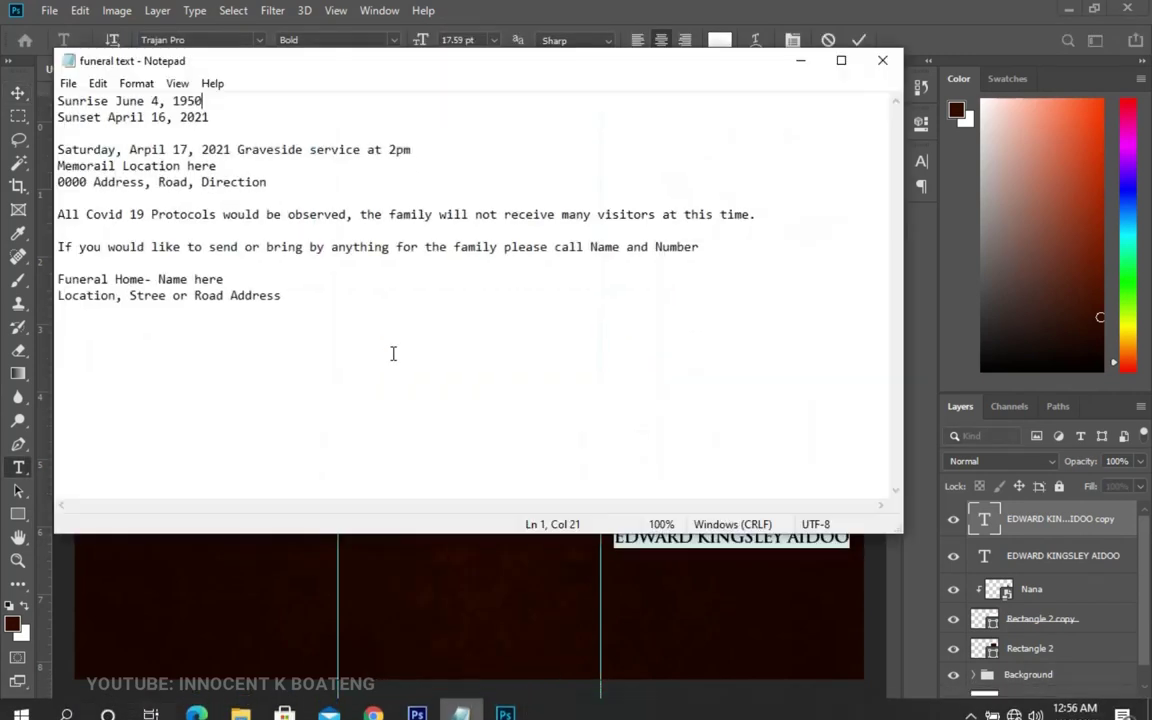
left_click(460, 702)
left_click_drag(209, 117, 57, 92)
key("ctrl+c")
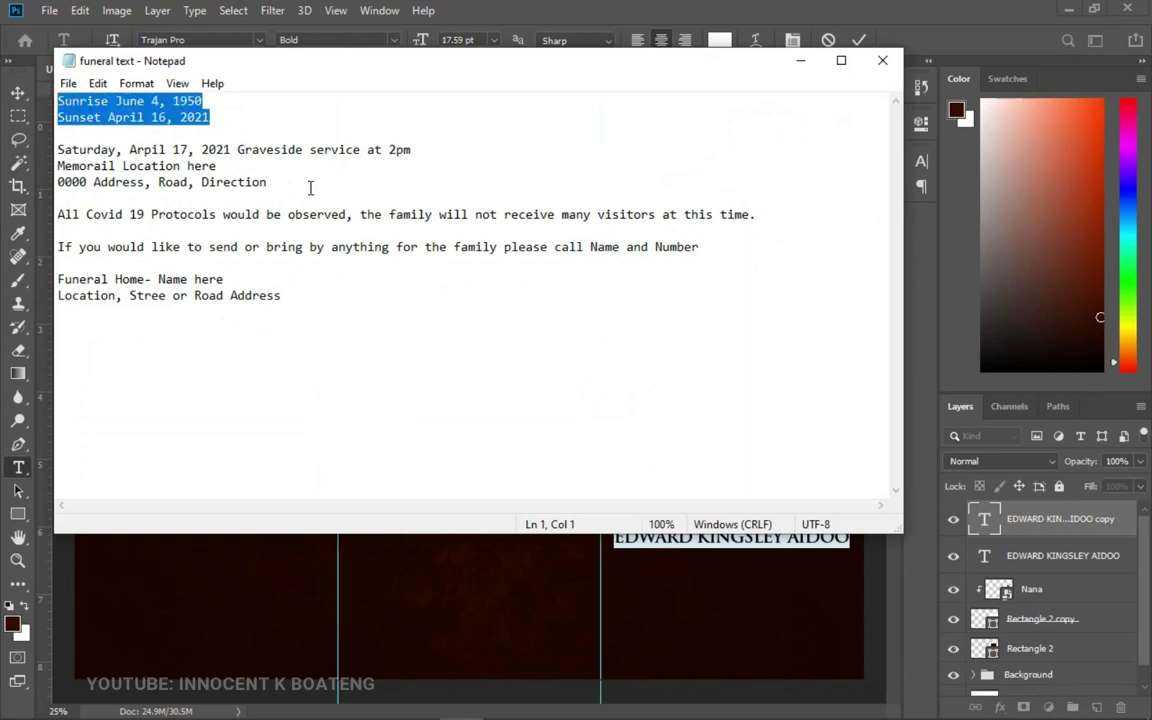
left_click(800, 60)
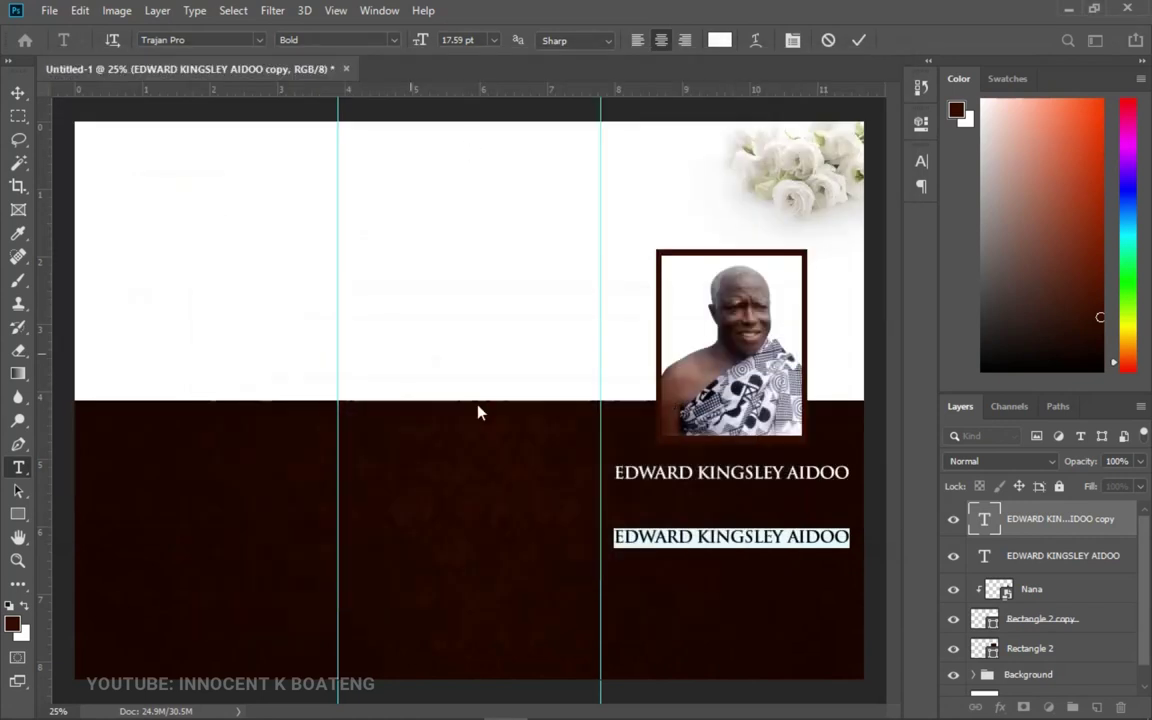
key("ctrl+v")
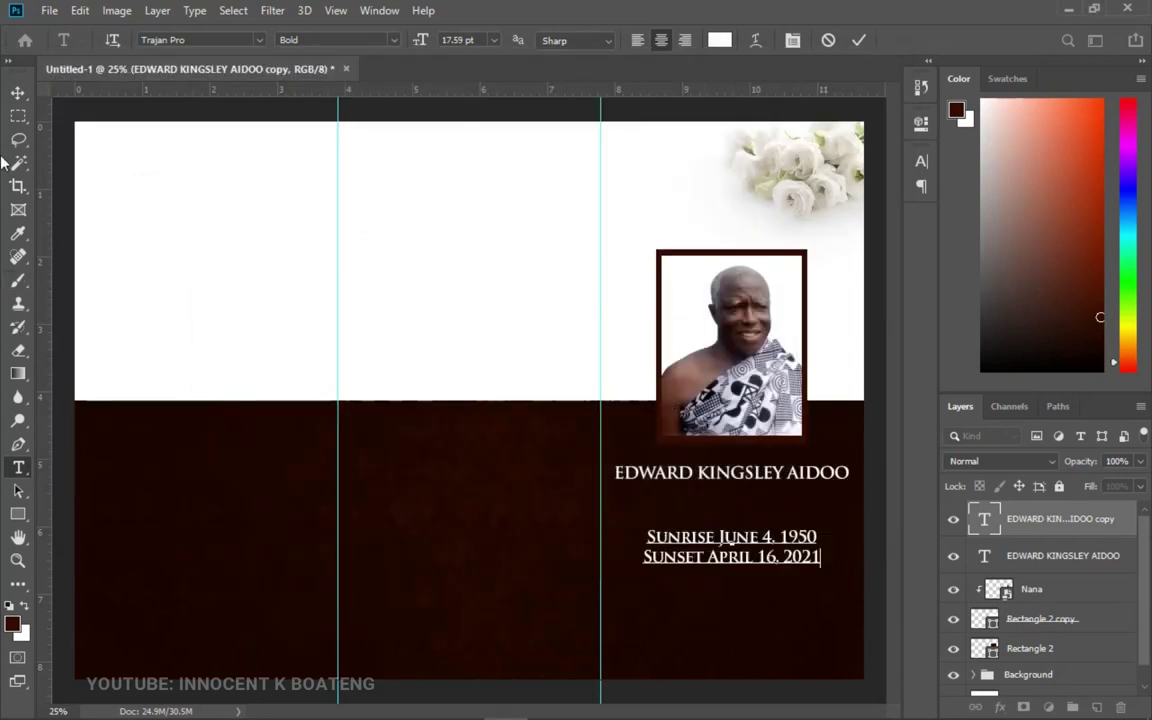
left_click(18, 93)
left_click_drag(748, 596, 747, 586)
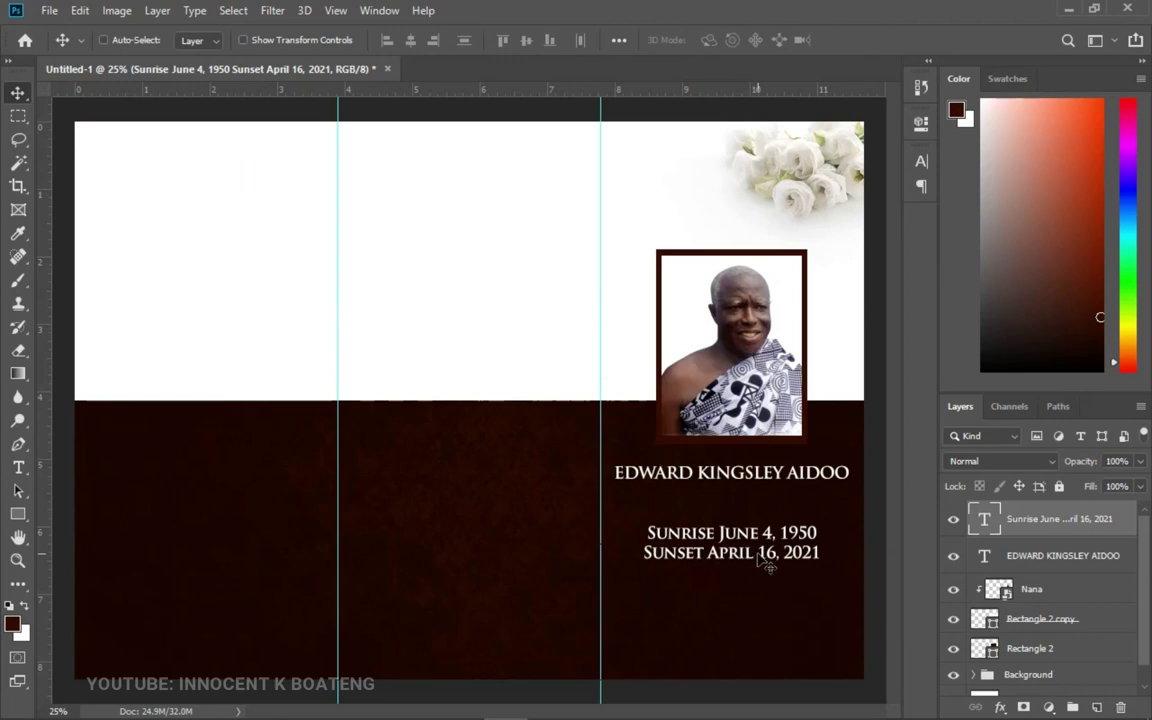
left_click_drag(765, 560, 718, 618)
mouse_move(555, 705)
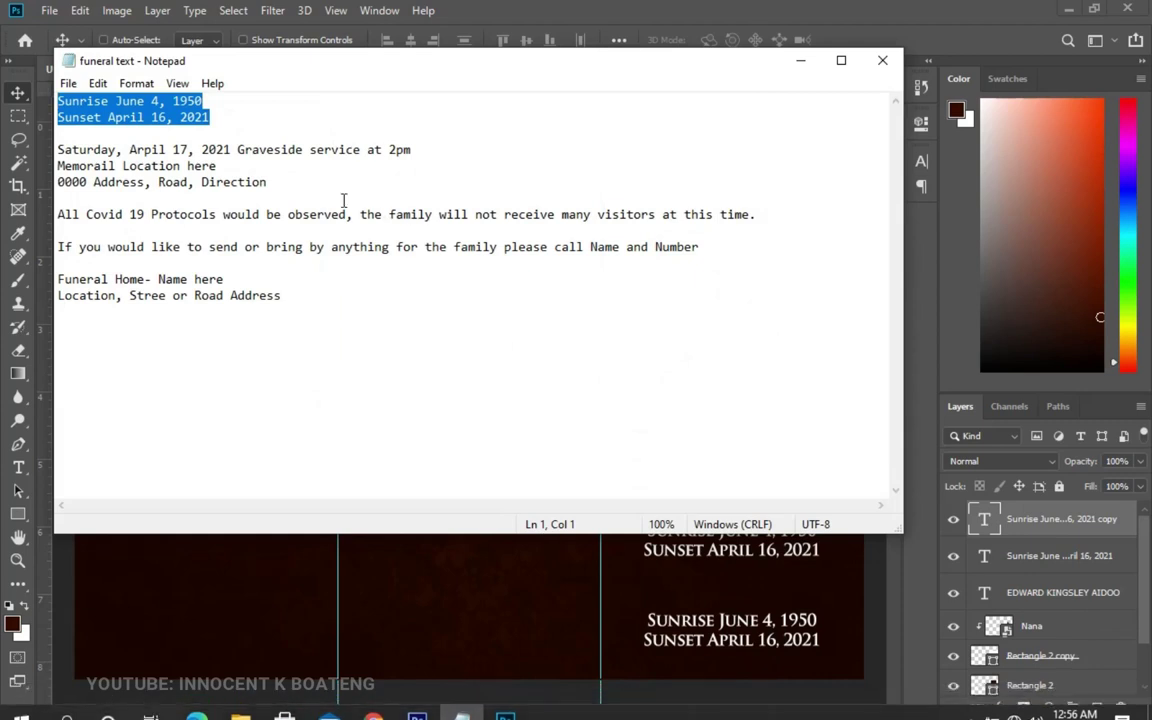
Step: Paste the Saturday, April 17, 2021 graveside service lines from Notepad over the lower date copy
left_click_drag(268, 182, 57, 150)
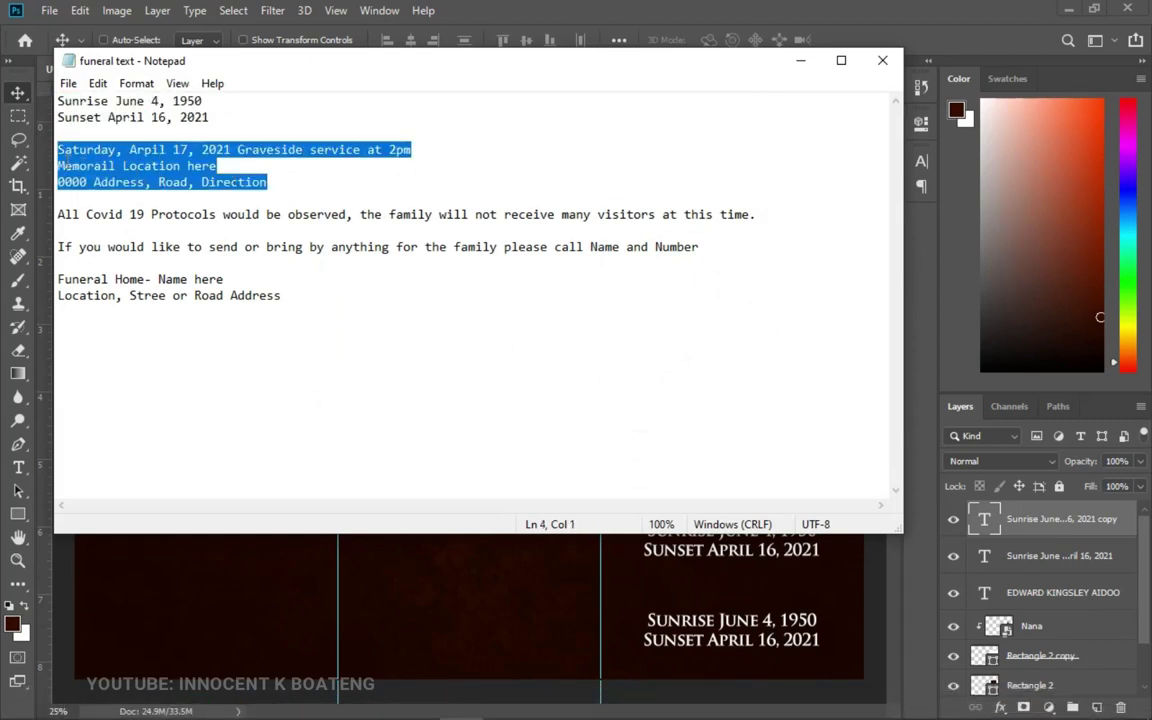
left_click(743, 612)
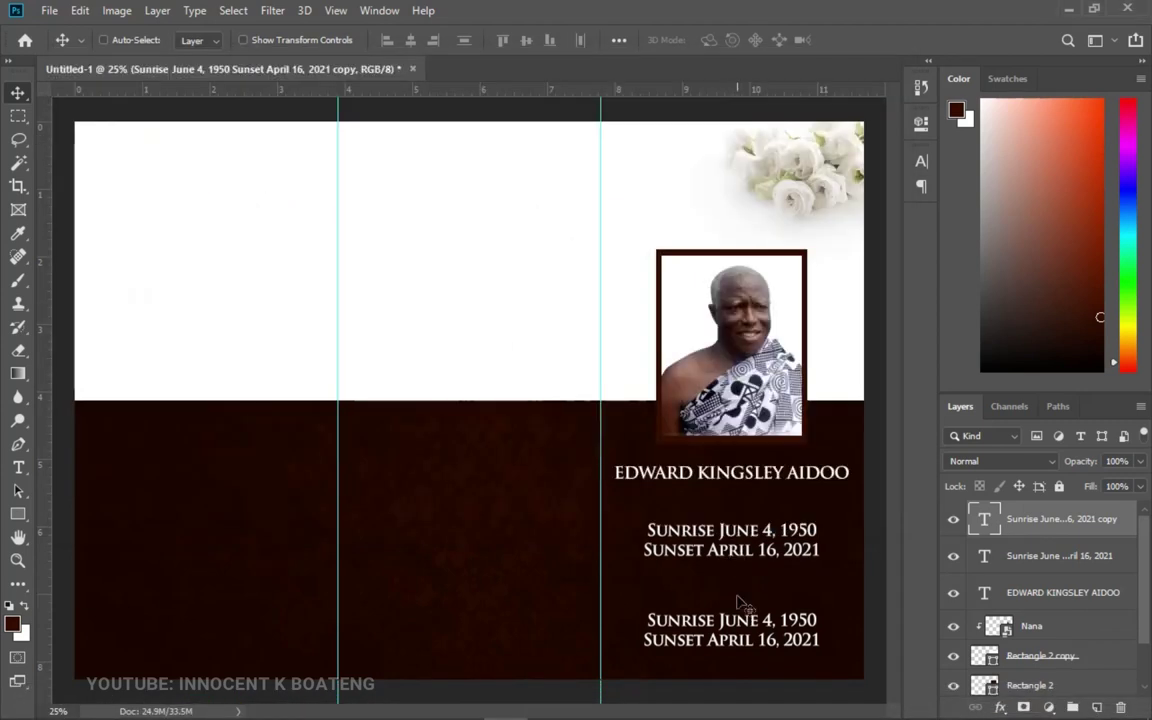
double_click(735, 625)
key("ctrl+a")
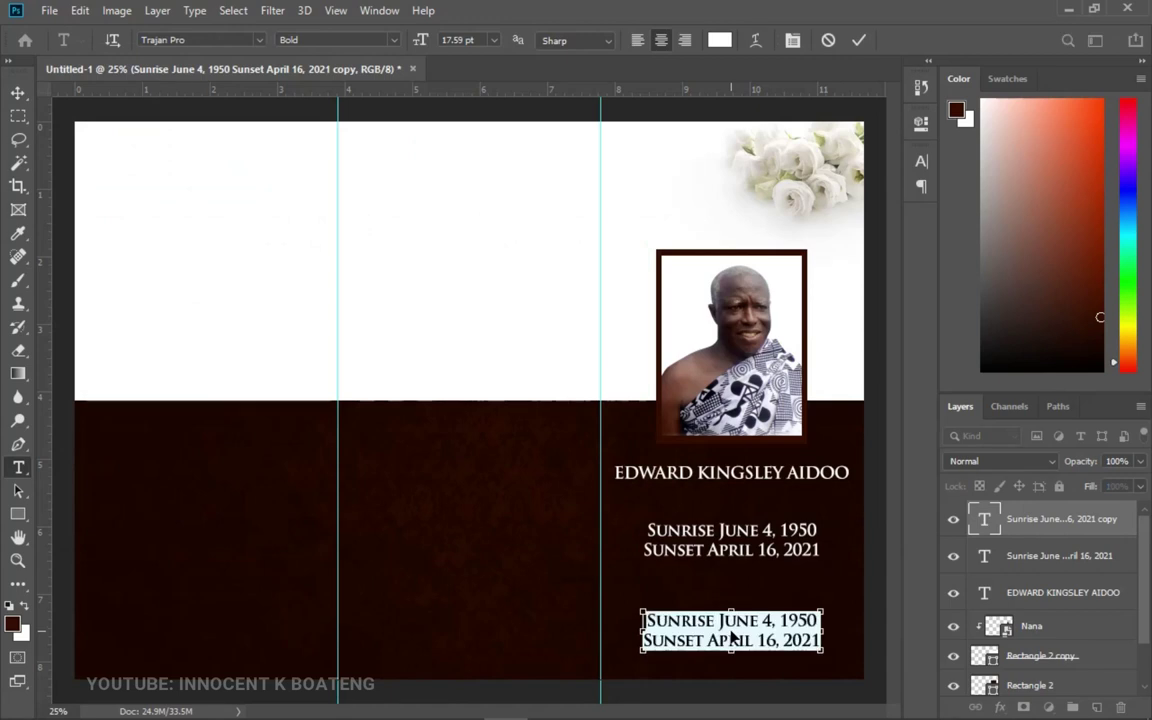
type("Saturday, April 17, 2021 Graveside Service Memorial Location here 0000 Address, Road, Direction")
Step: Set the service text to Poppins Regular 11.59 pt and move it up below the dates
key("ctrl+a")
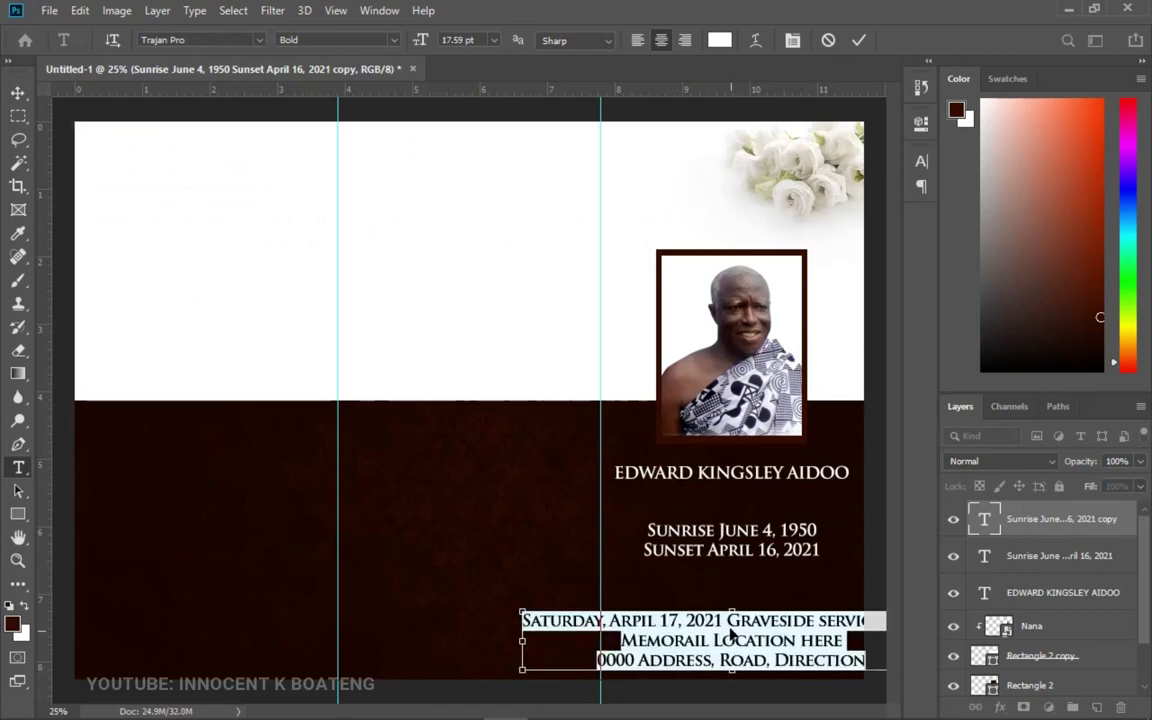
left_click(197, 40)
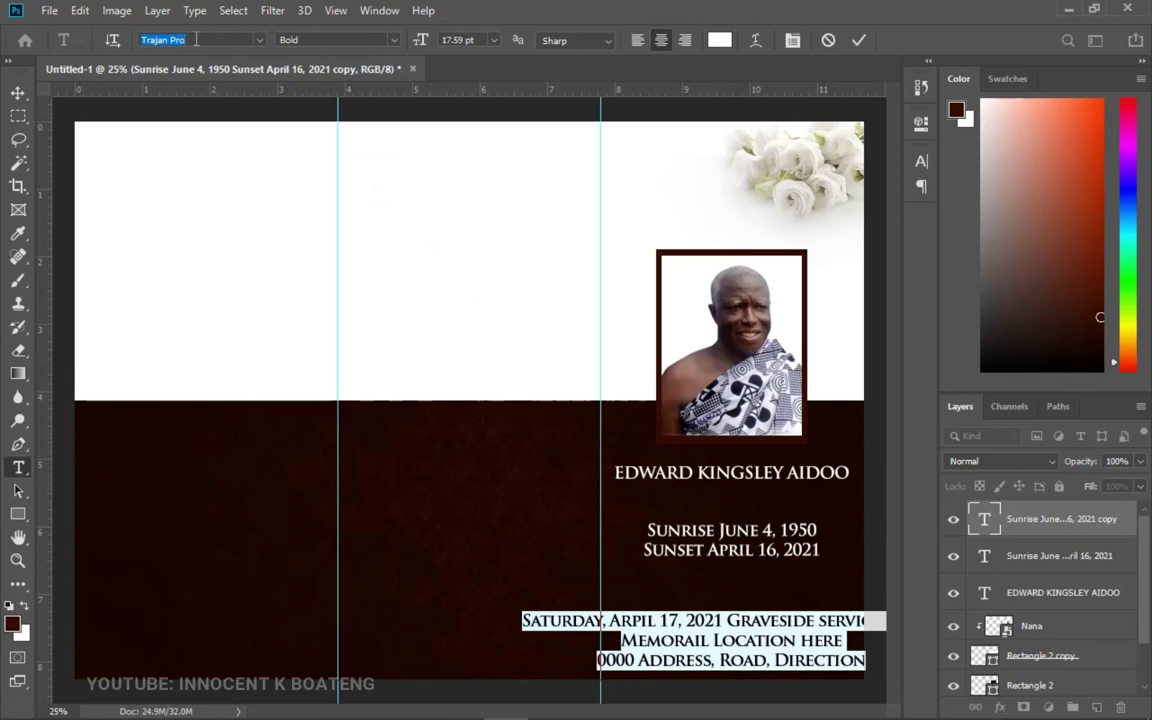
type("POPIN")
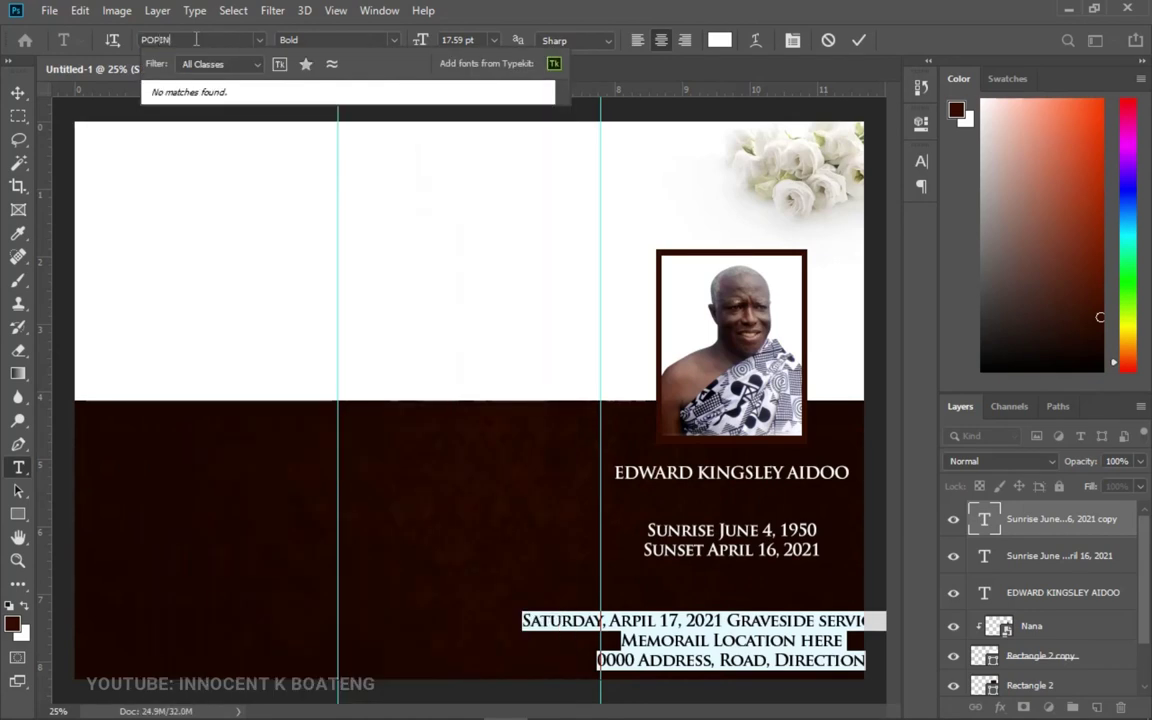
key("BackSpace")
key("BackSpace")
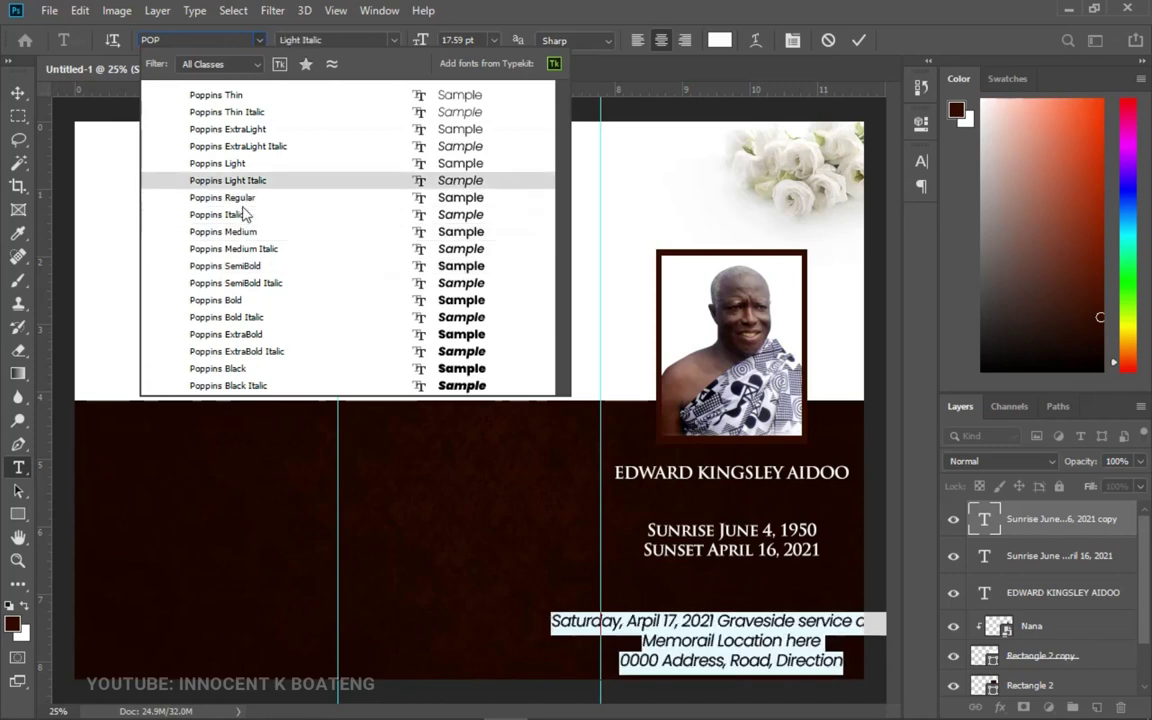
left_click(238, 207)
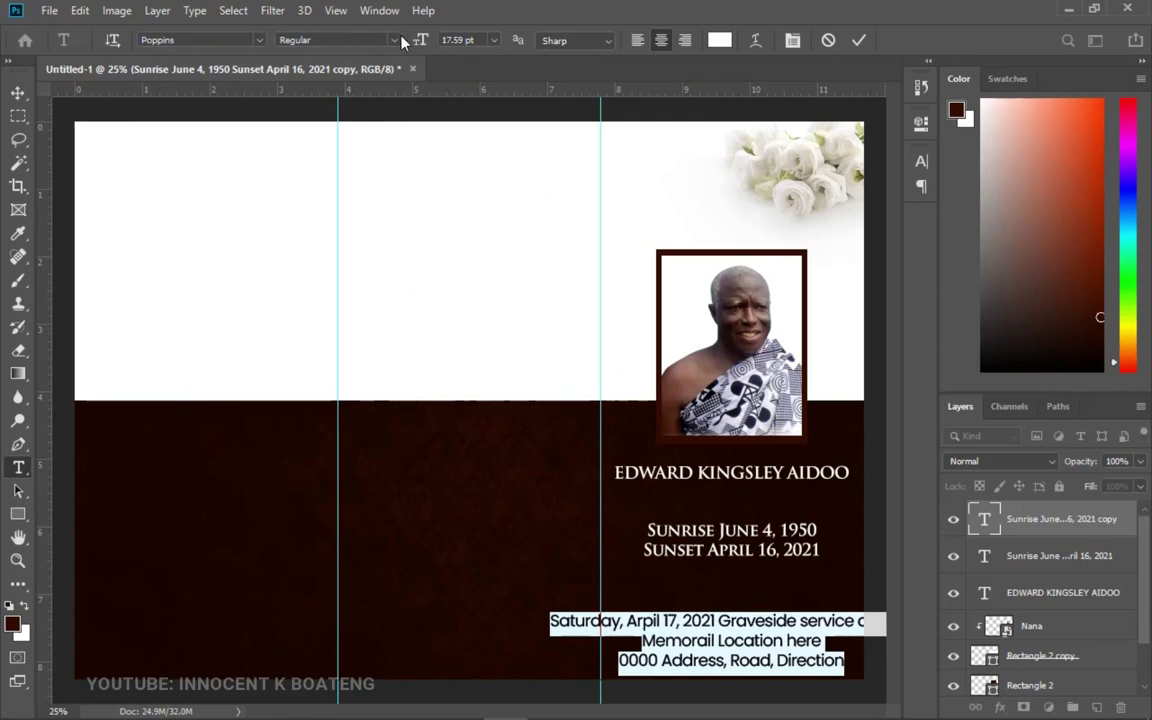
left_click_drag(420, 40, 416, 43)
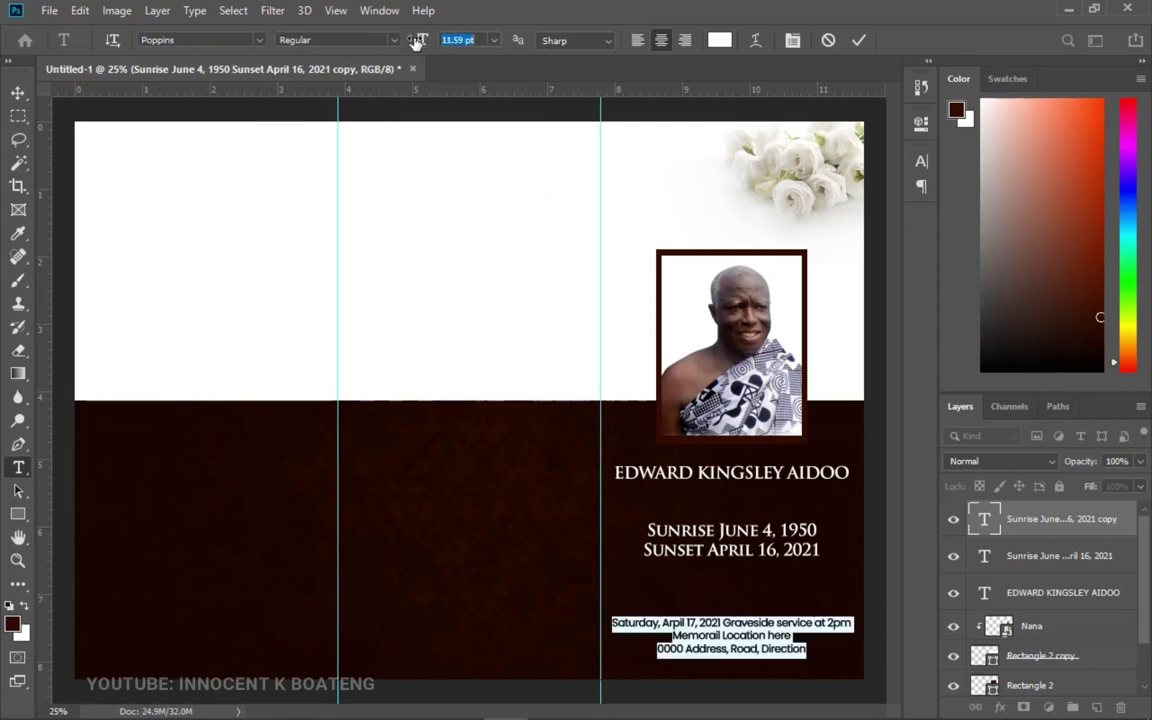
left_click(18, 92)
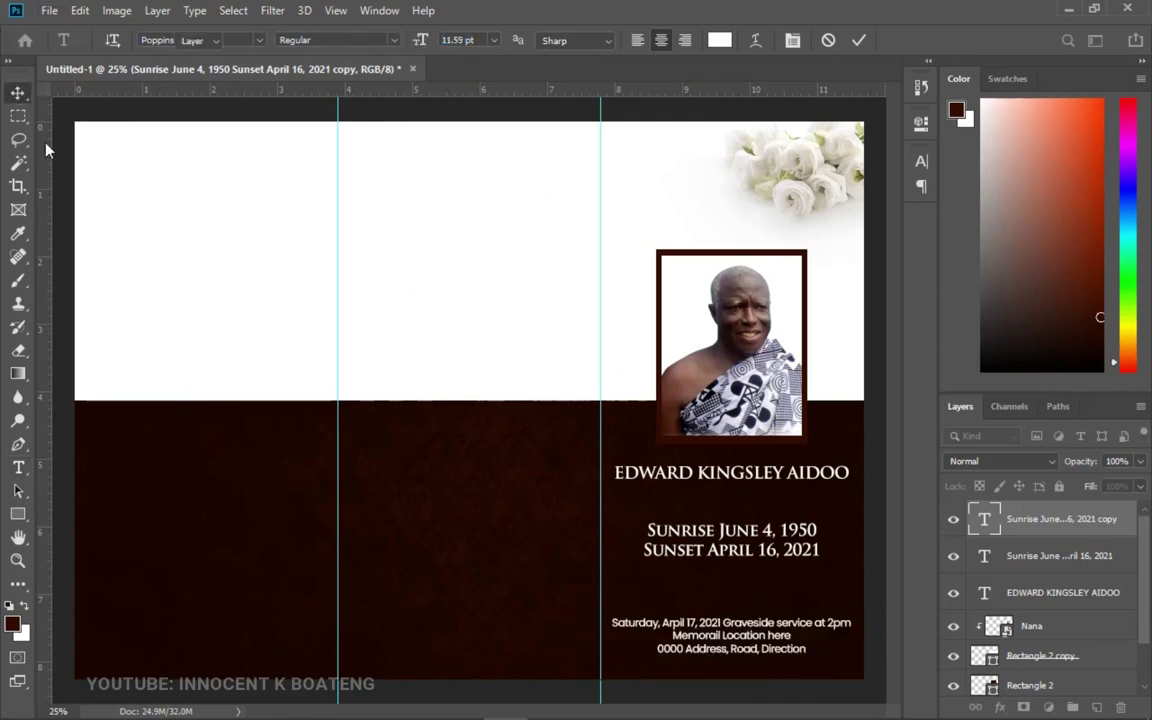
left_click_drag(760, 672, 762, 662)
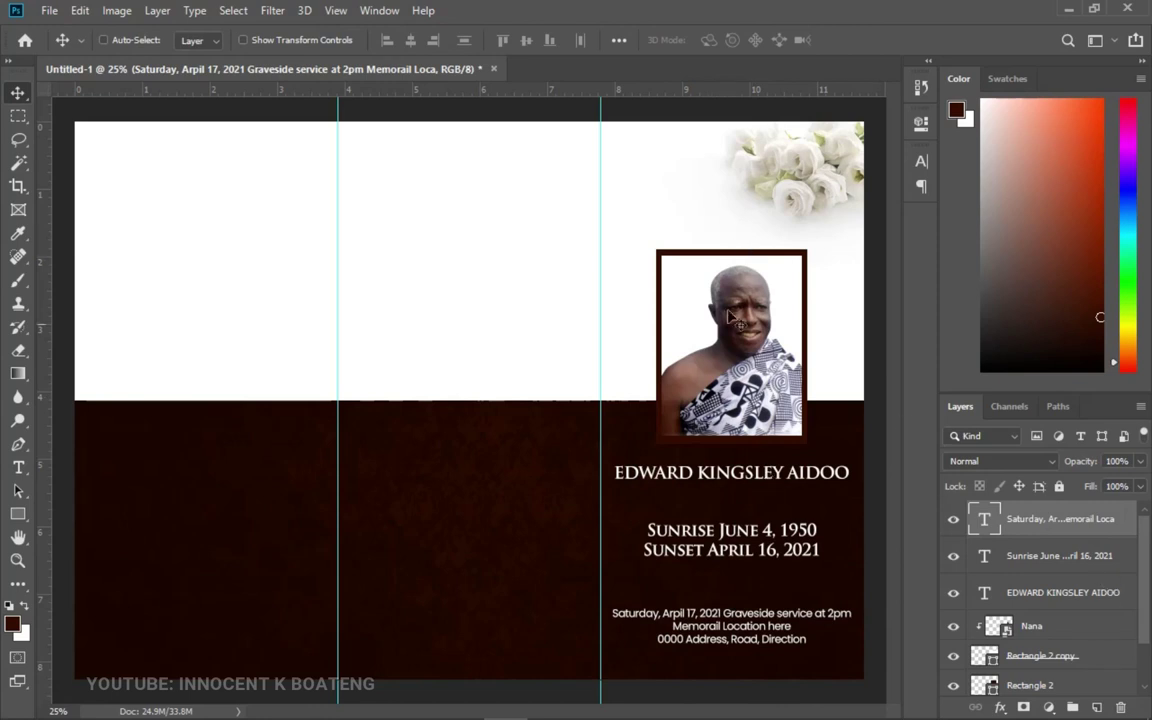
Step: Add a text layer beside the flowers set in Allura with black 000000 colour
key("t")
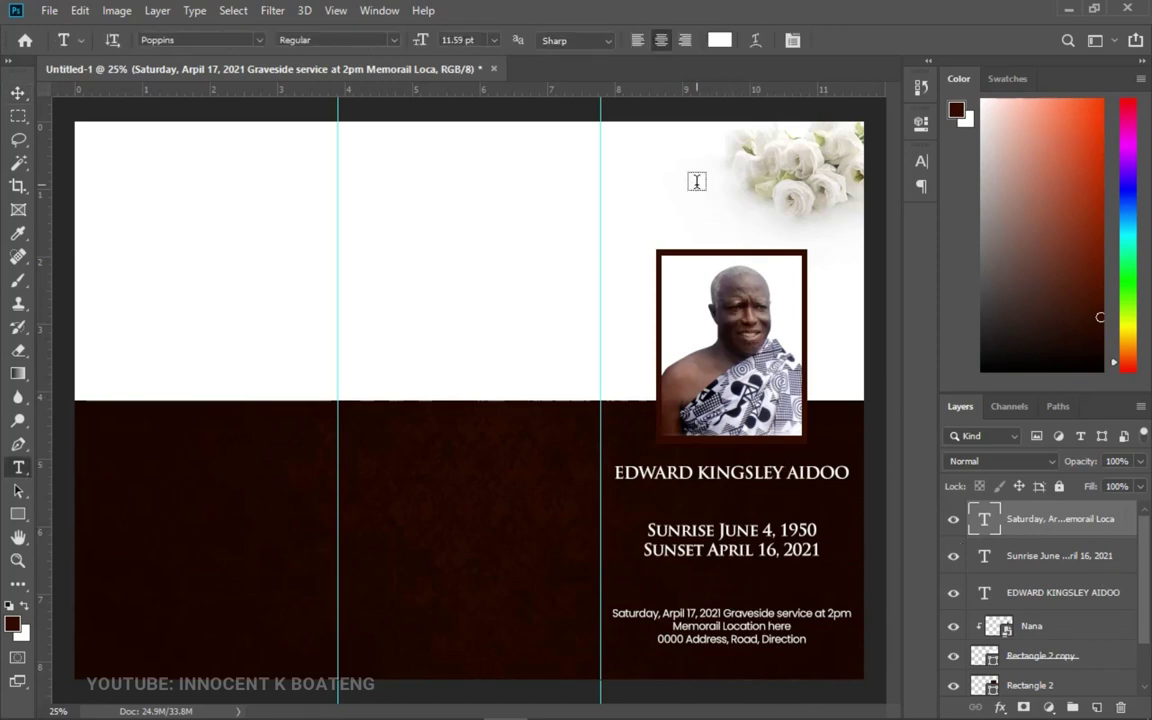
left_click(697, 183)
left_click(200, 38)
type("ALLURA")
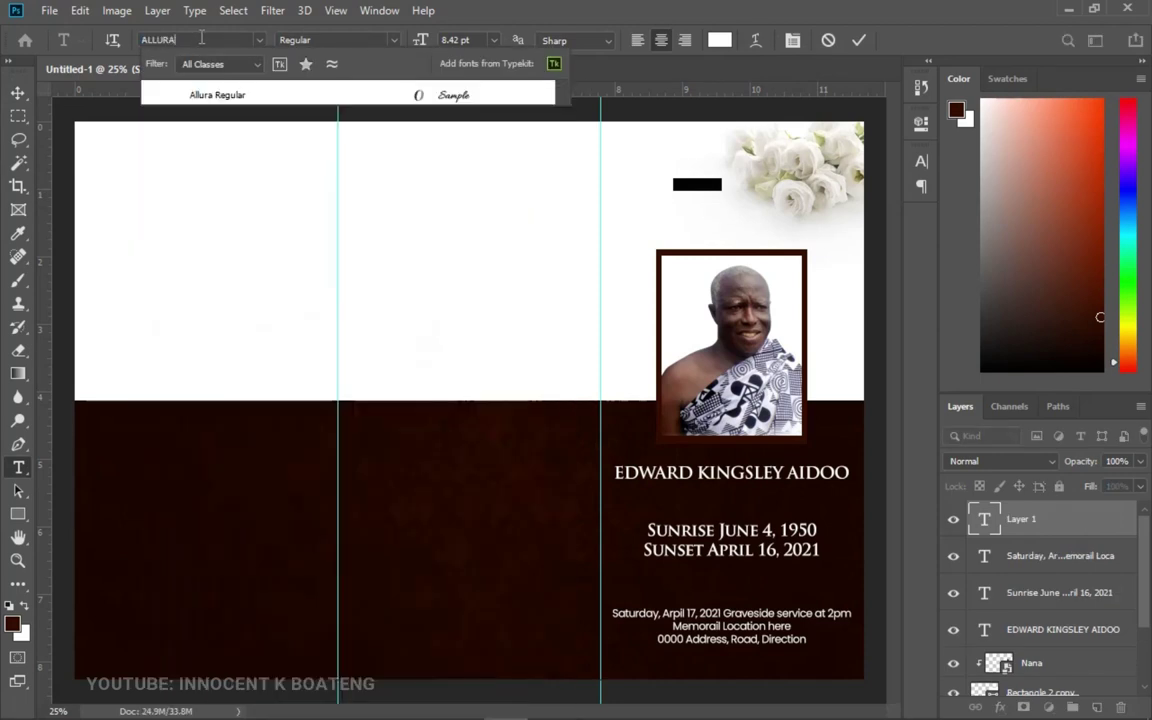
left_click(266, 100)
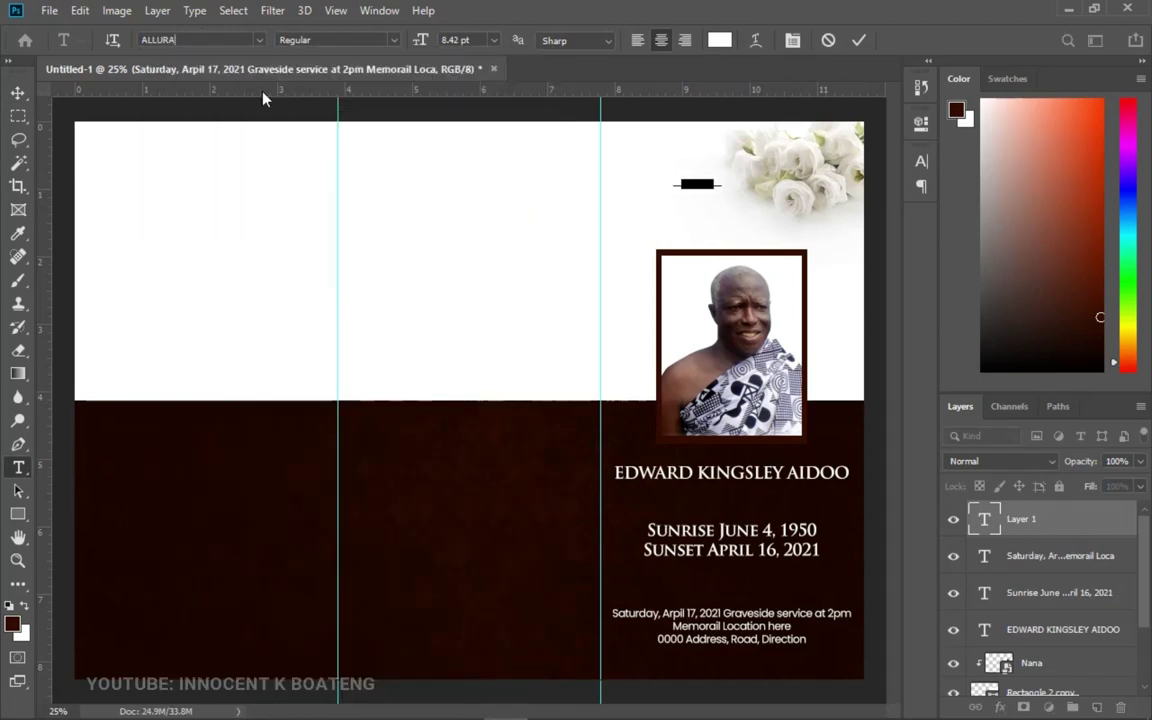
left_click(720, 42)
type("000000")
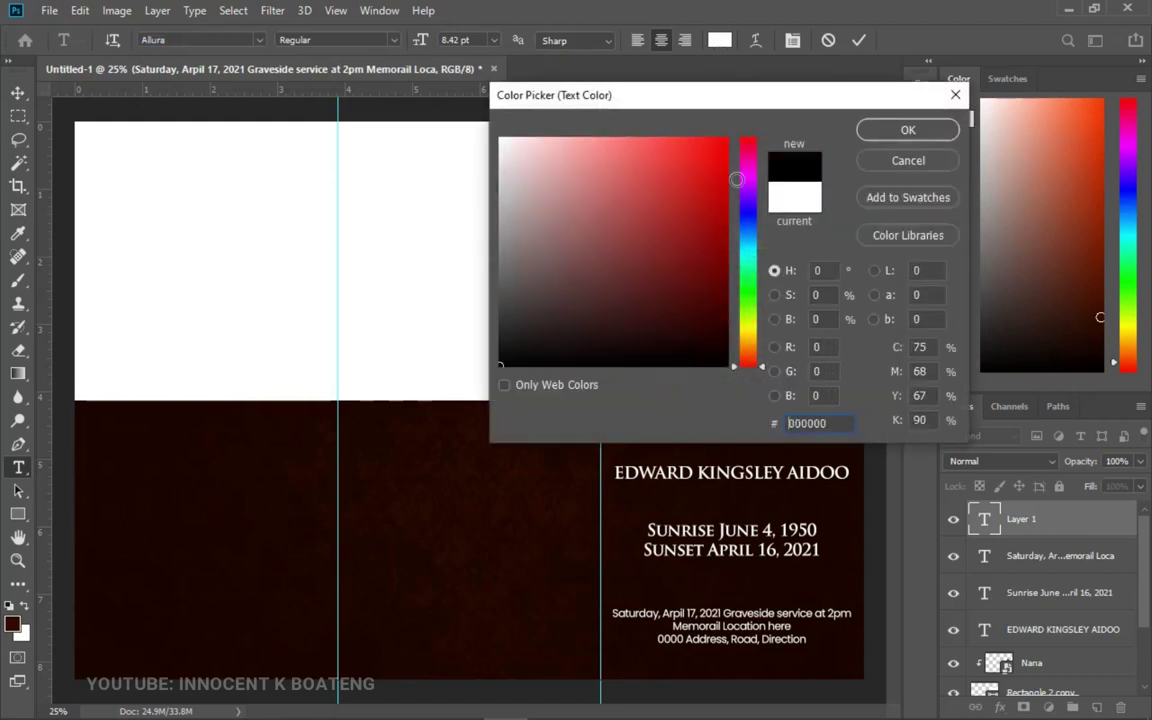
left_click(887, 132)
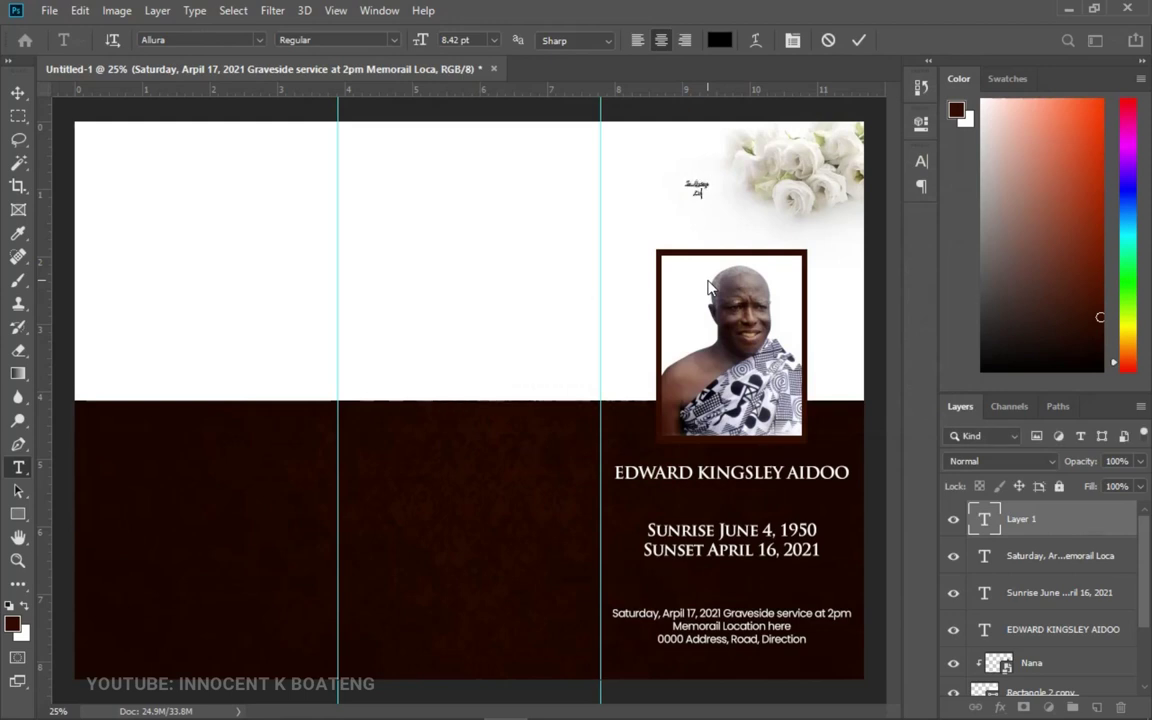
Step: Enlarge the script text to 29.42 pt with 26.52 pt leading and move it beside the roses
key("ctrl+a")
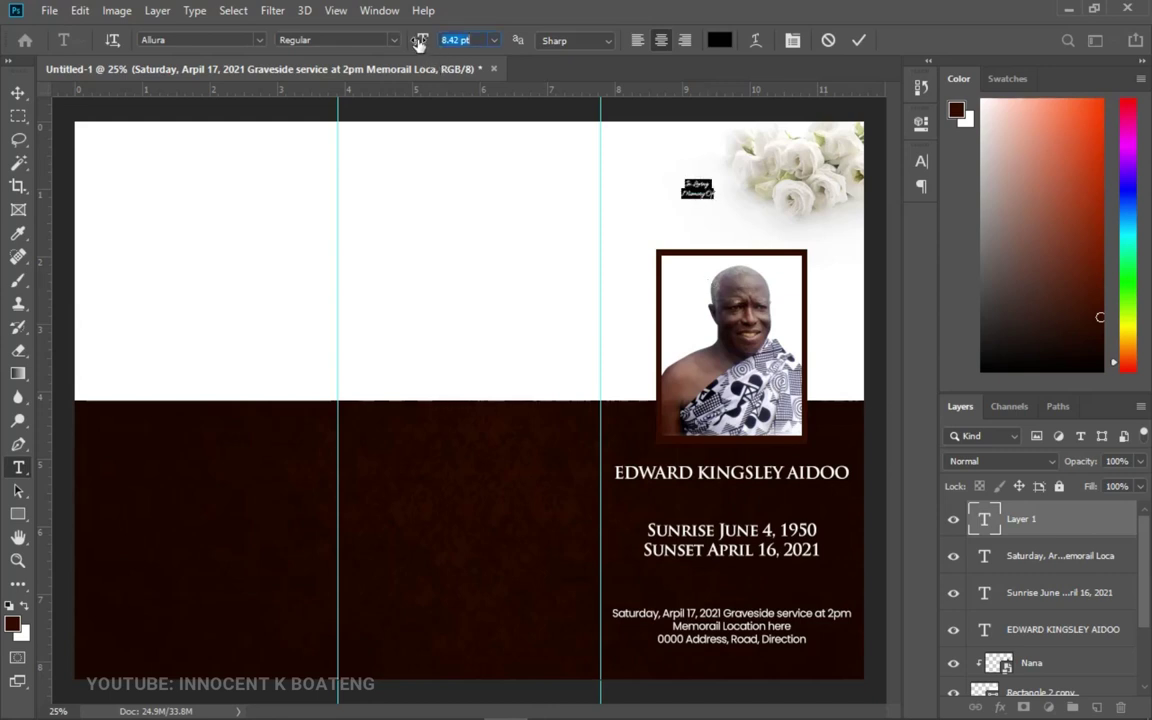
left_click_drag(413, 44, 433, 39)
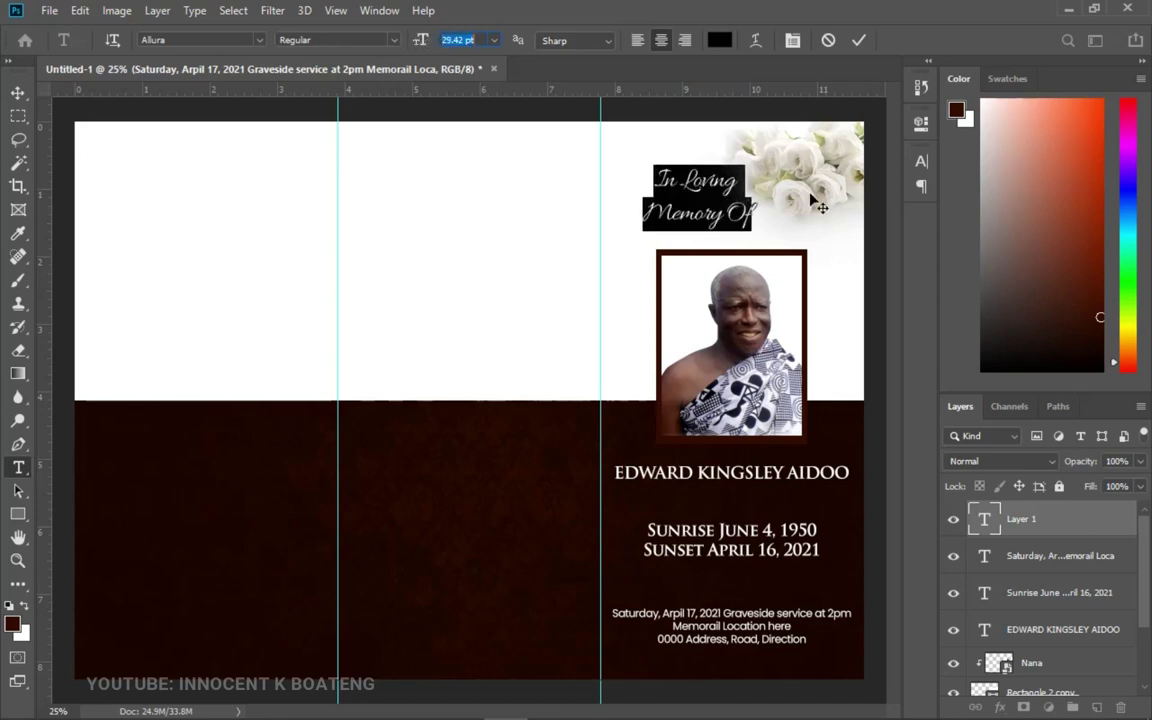
left_click(792, 41)
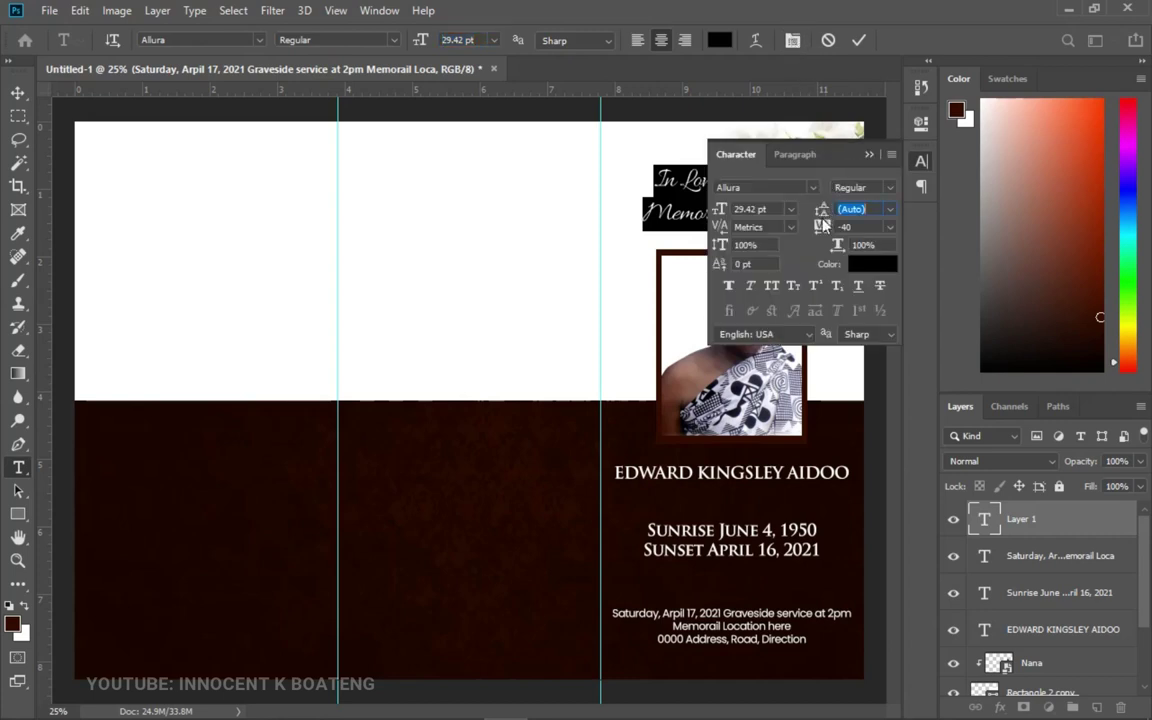
left_click_drag(817, 209, 808, 211)
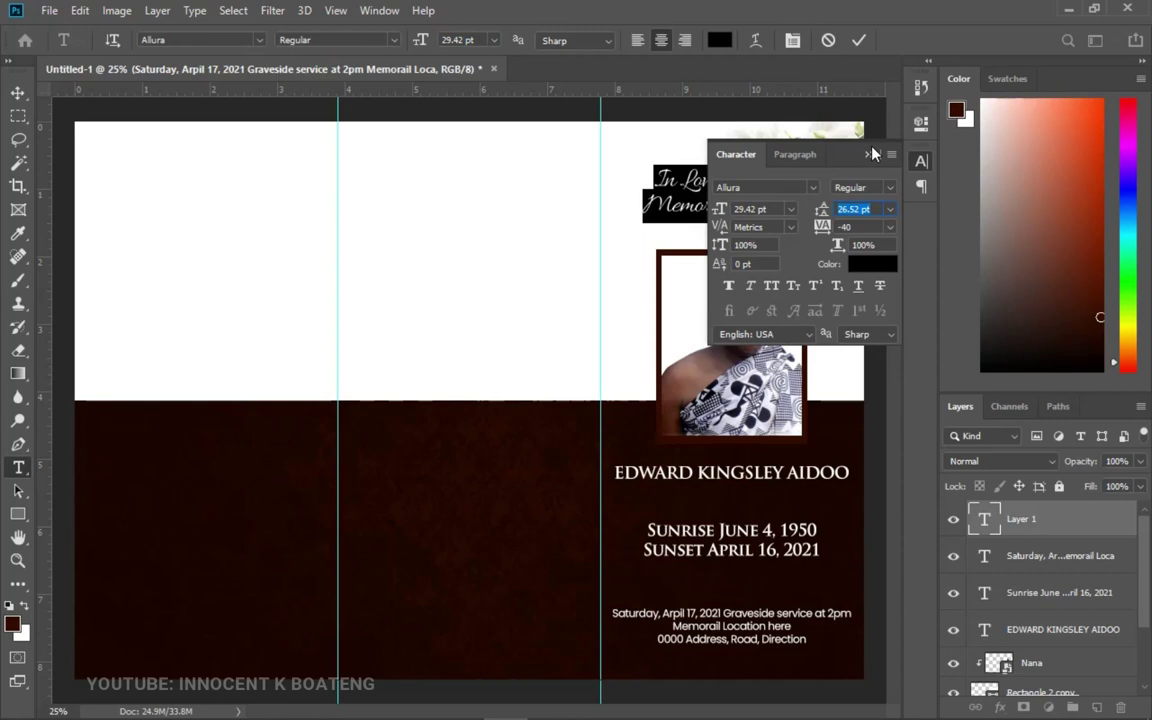
left_click(868, 155)
left_click(18, 92)
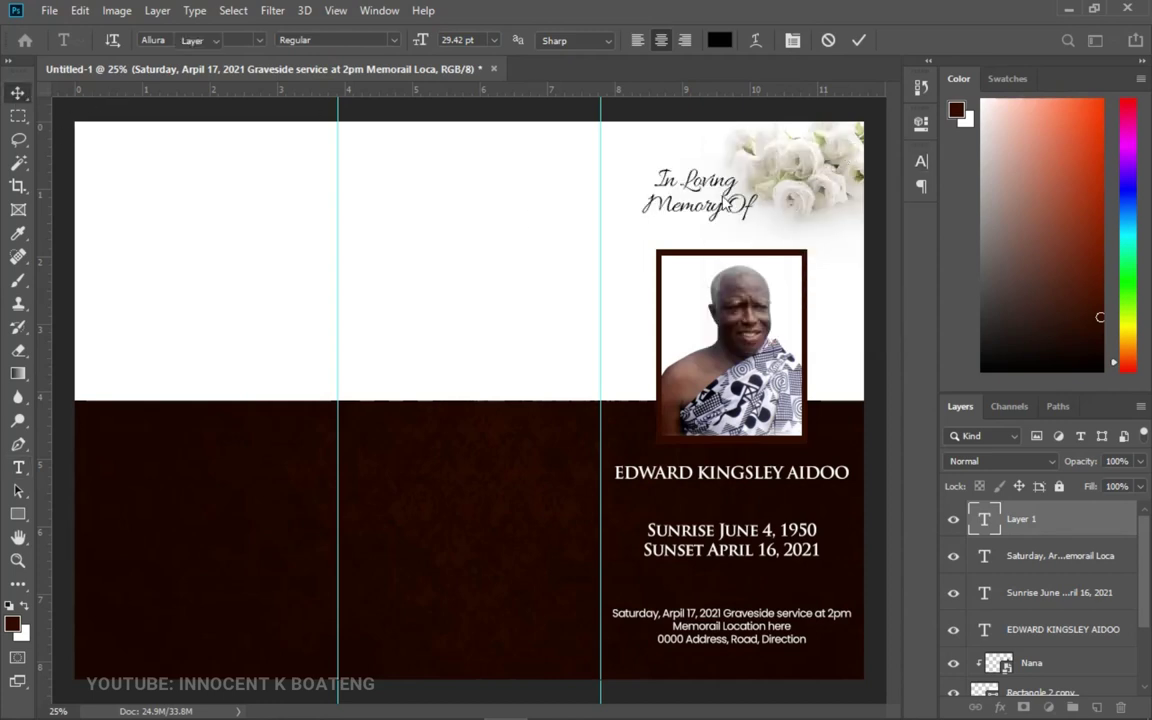
left_click_drag(720, 203, 752, 207)
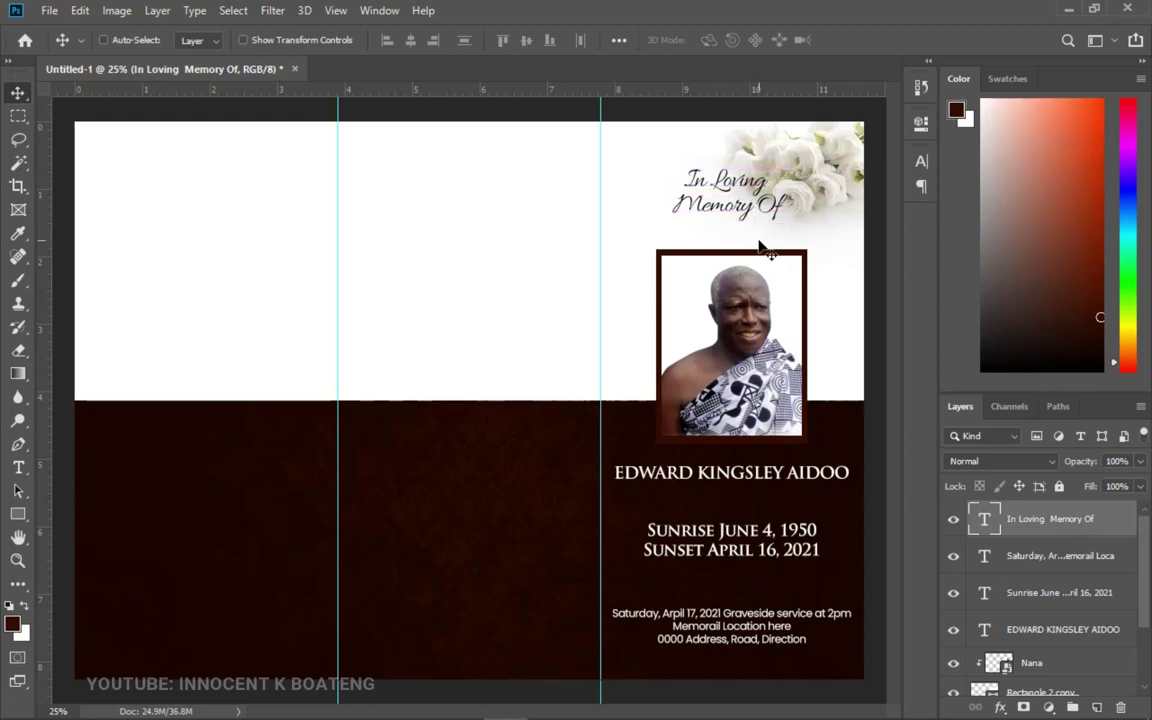
Step: Group the front-cover layers down to Rectangle 2 and name the group 'Frong Page'
scroll(1048, 550, "down", 3)
scroll(1052, 545, "up", 3)
scroll(1043, 524, "down", 3)
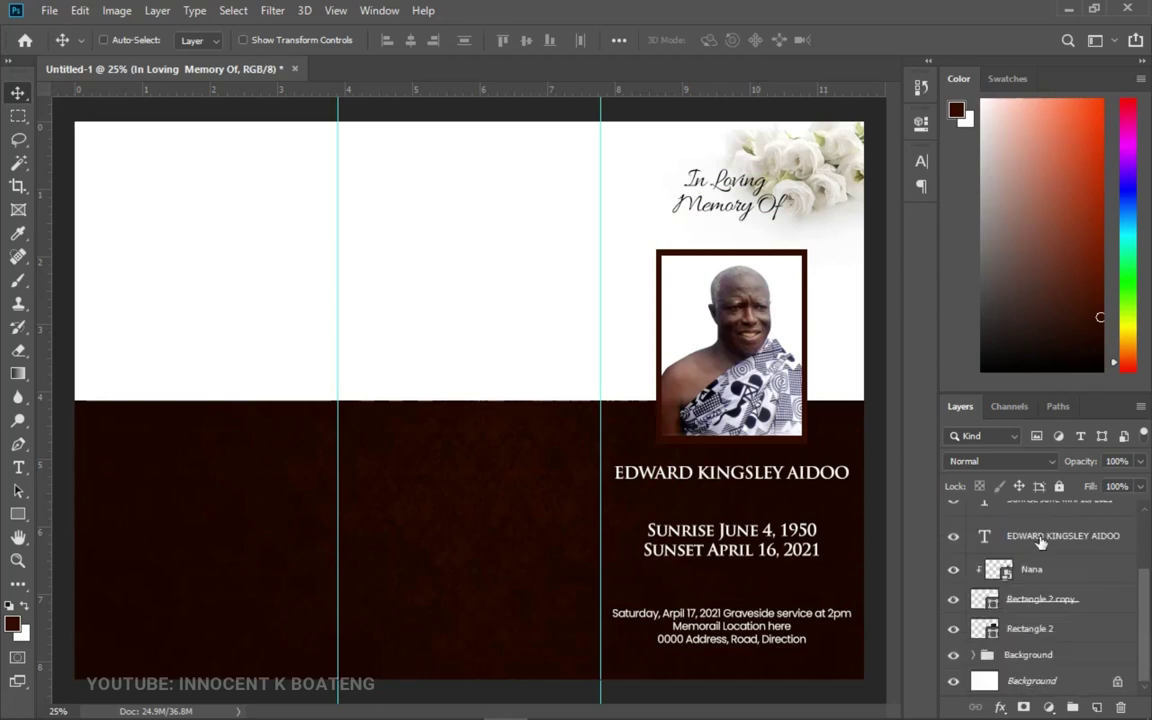
left_click(1043, 630, "shift")
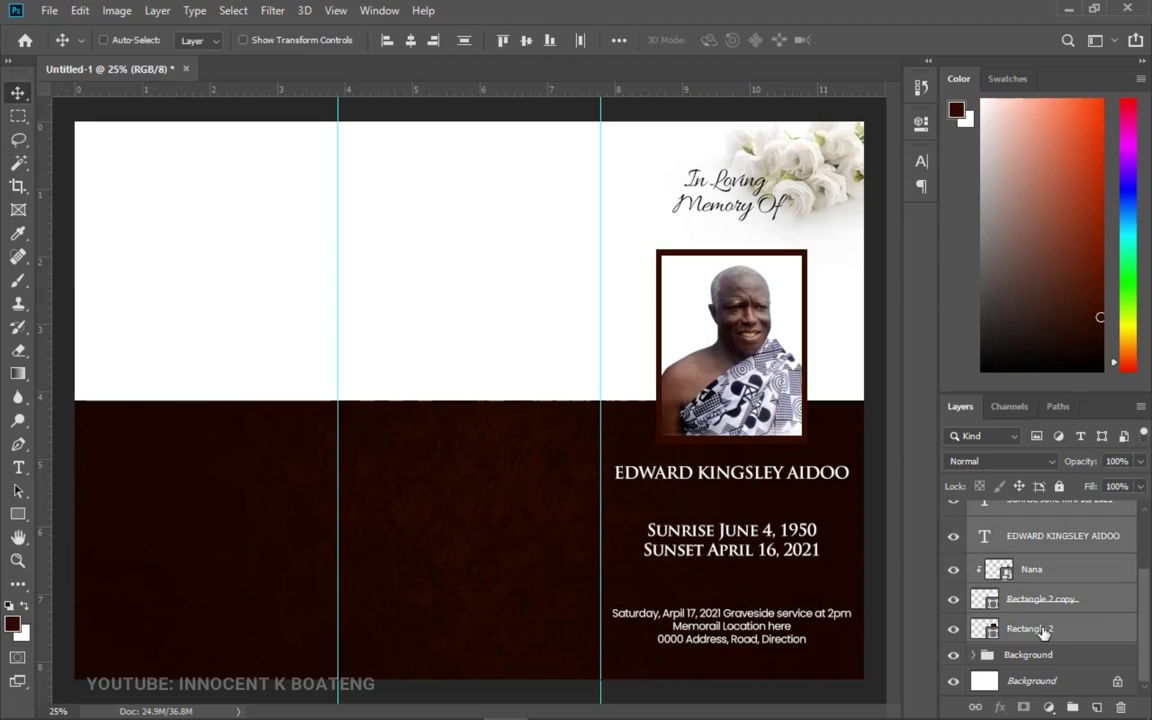
key("ctrl+g")
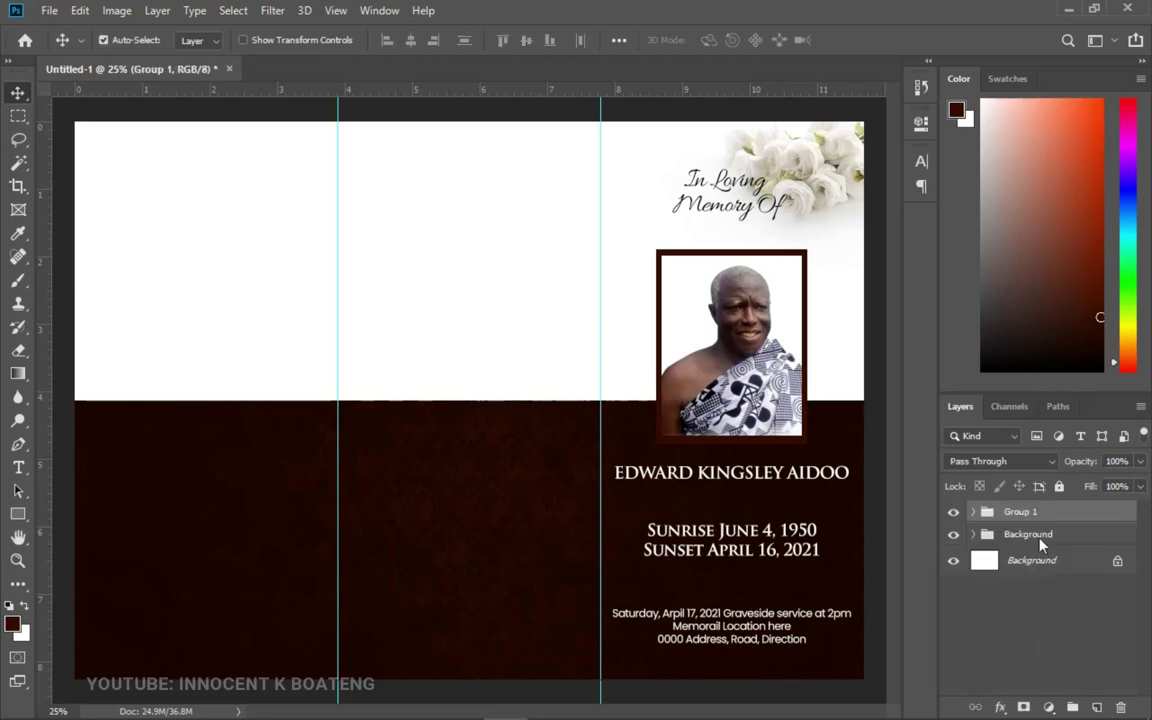
double_click(1020, 512)
type("Frong Page")
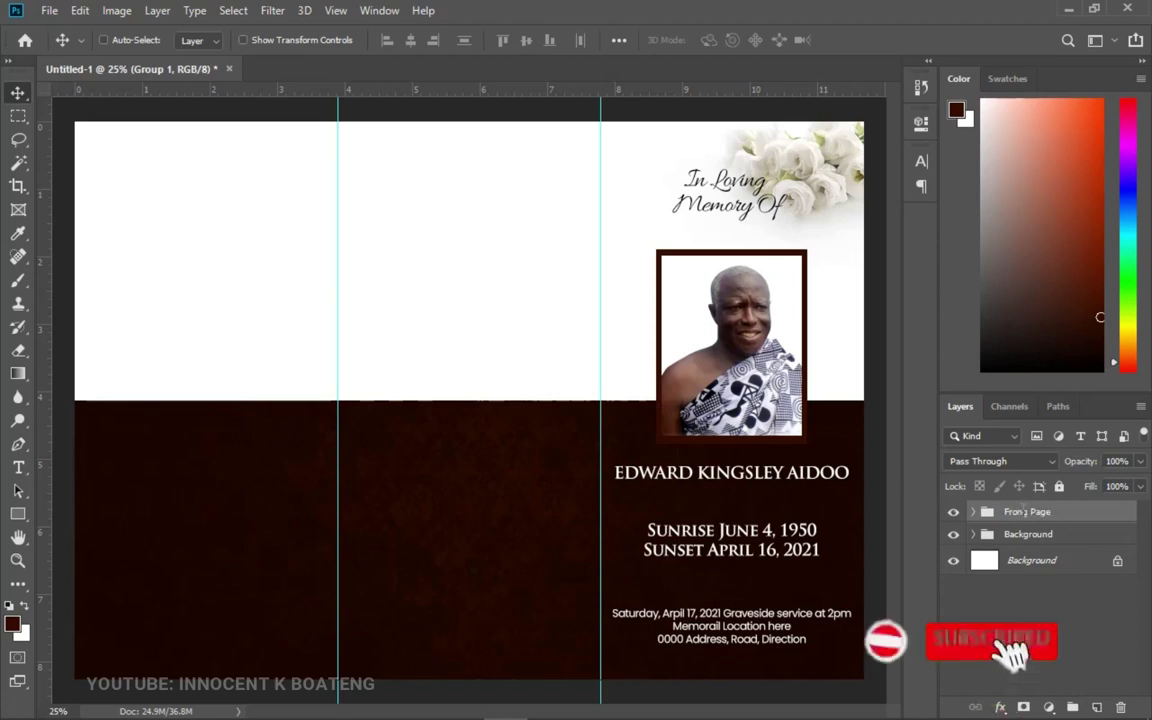
key("Return")
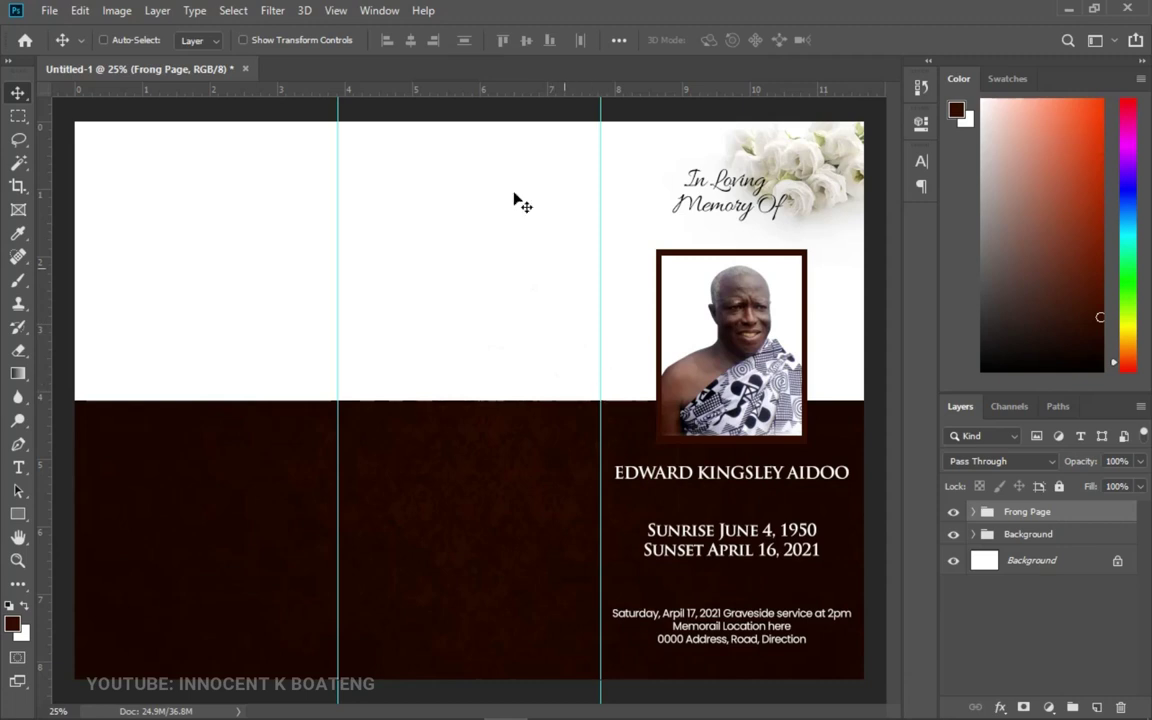
Step: Place the images ornament PNG into the design and scale it to about 36%
left_click(240, 702)
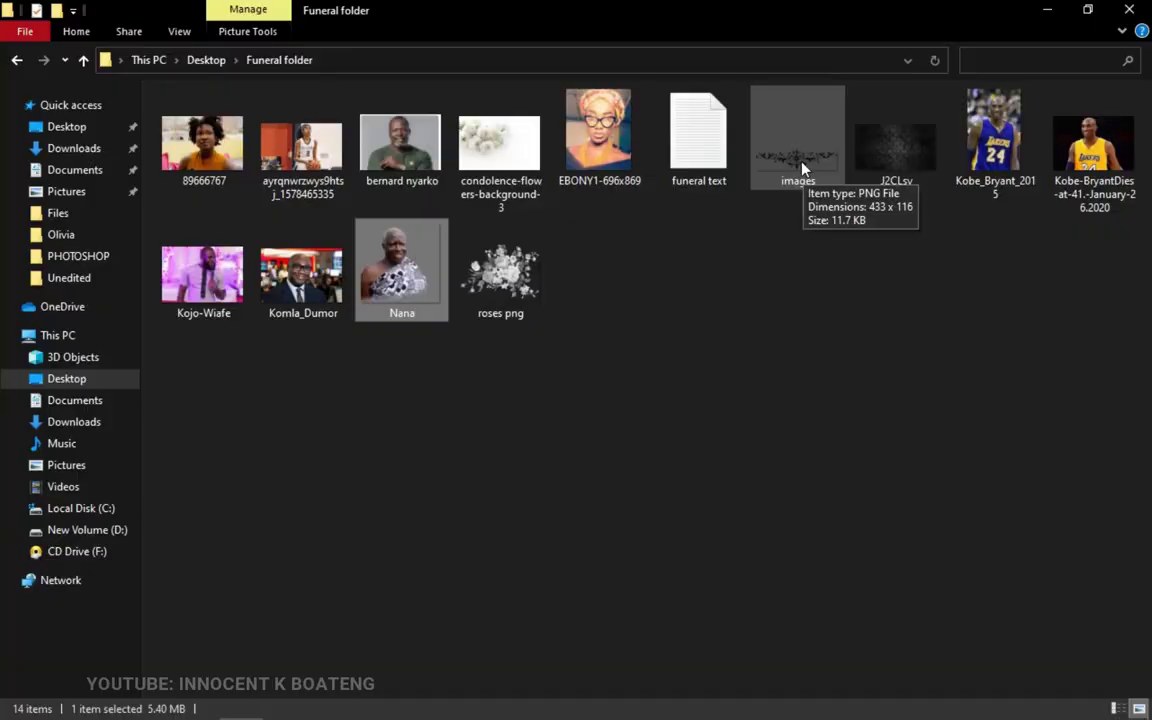
left_click_drag(802, 166, 465, 200)
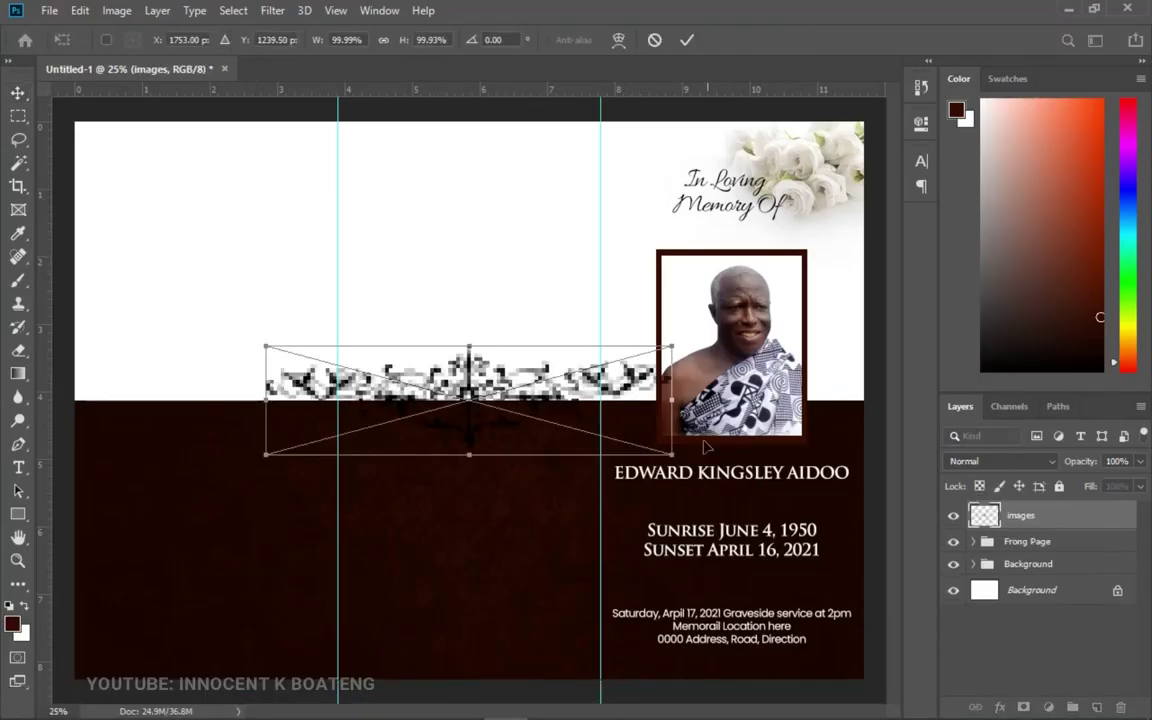
left_click_drag(676, 455, 427, 361)
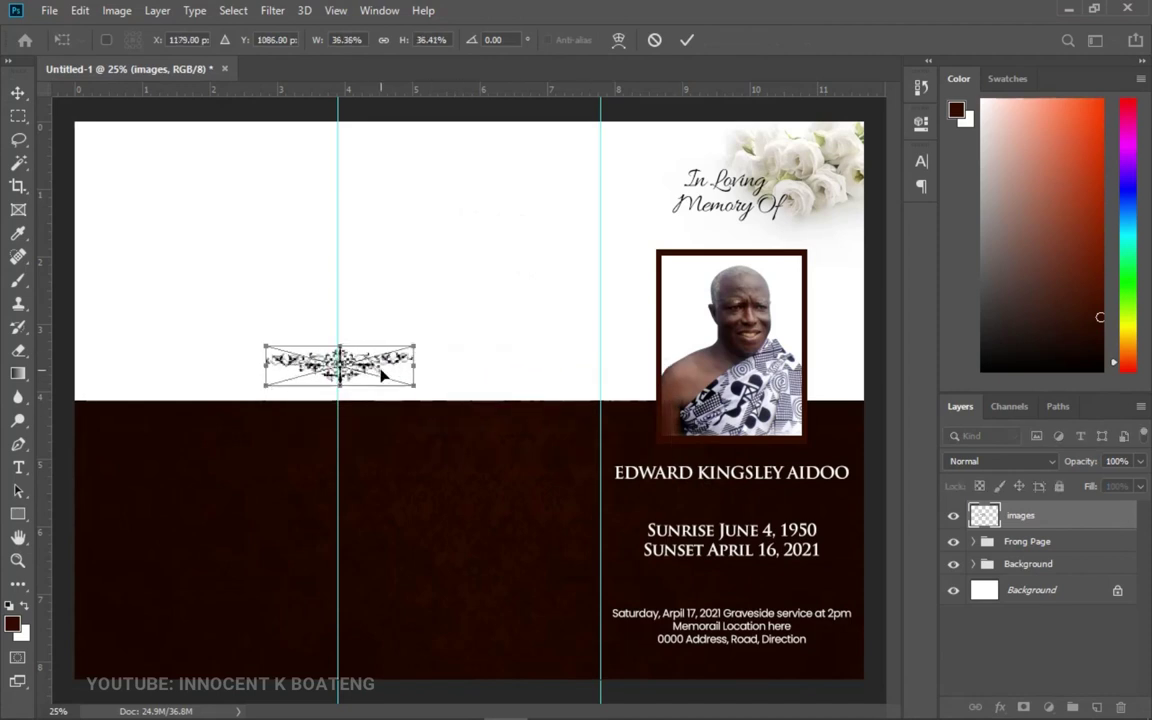
key("Return")
Step: Centre the ornament at the top of the middle panel and draw a paragraph text box beneath it
key("ctrl+a")
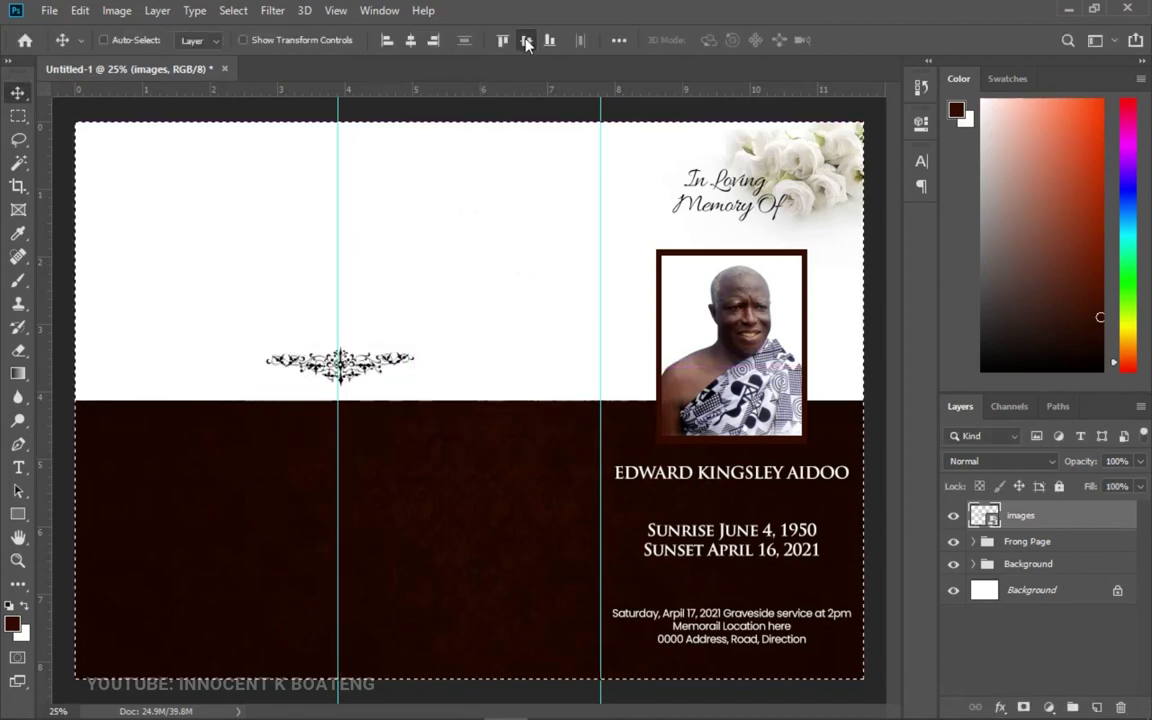
left_click(527, 42)
key("ctrl+d")
left_click_drag(380, 417, 500, 179)
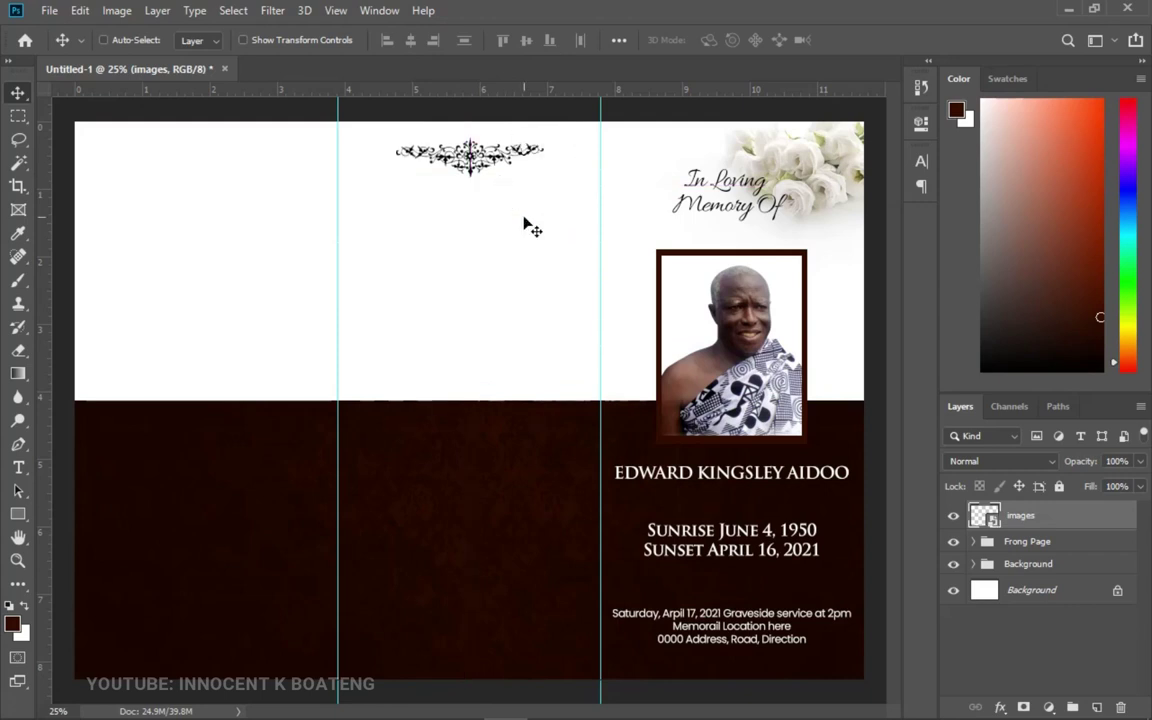
left_click(18, 467)
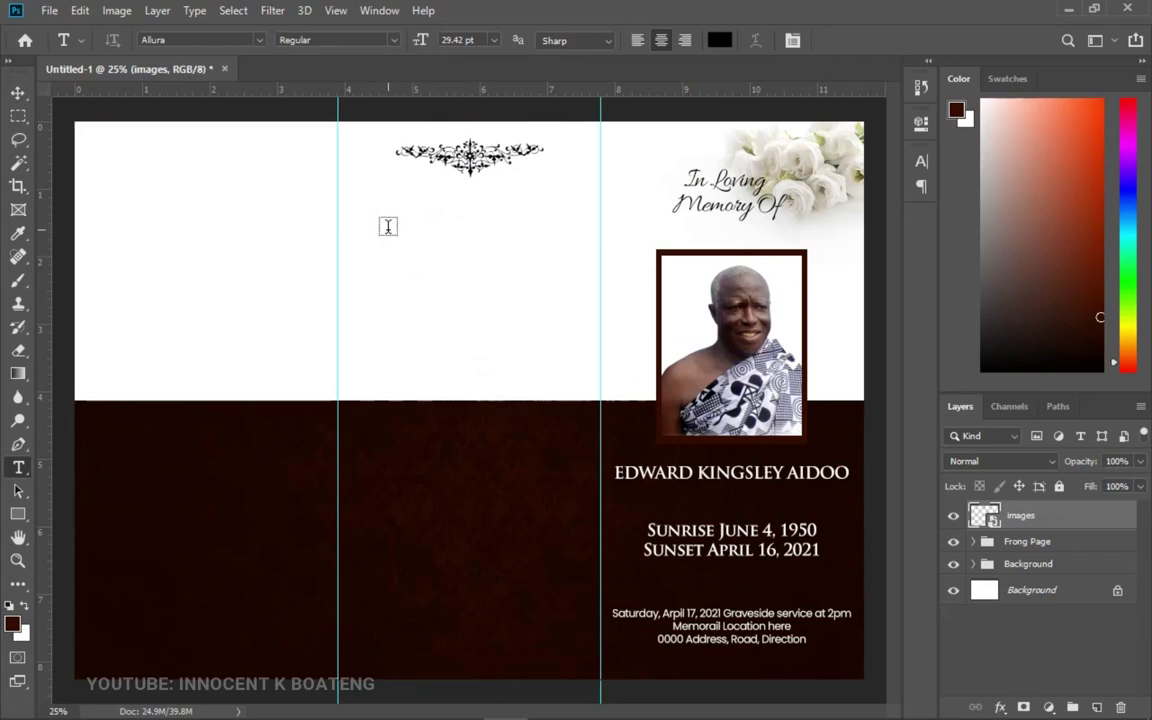
left_click_drag(364, 196, 589, 368)
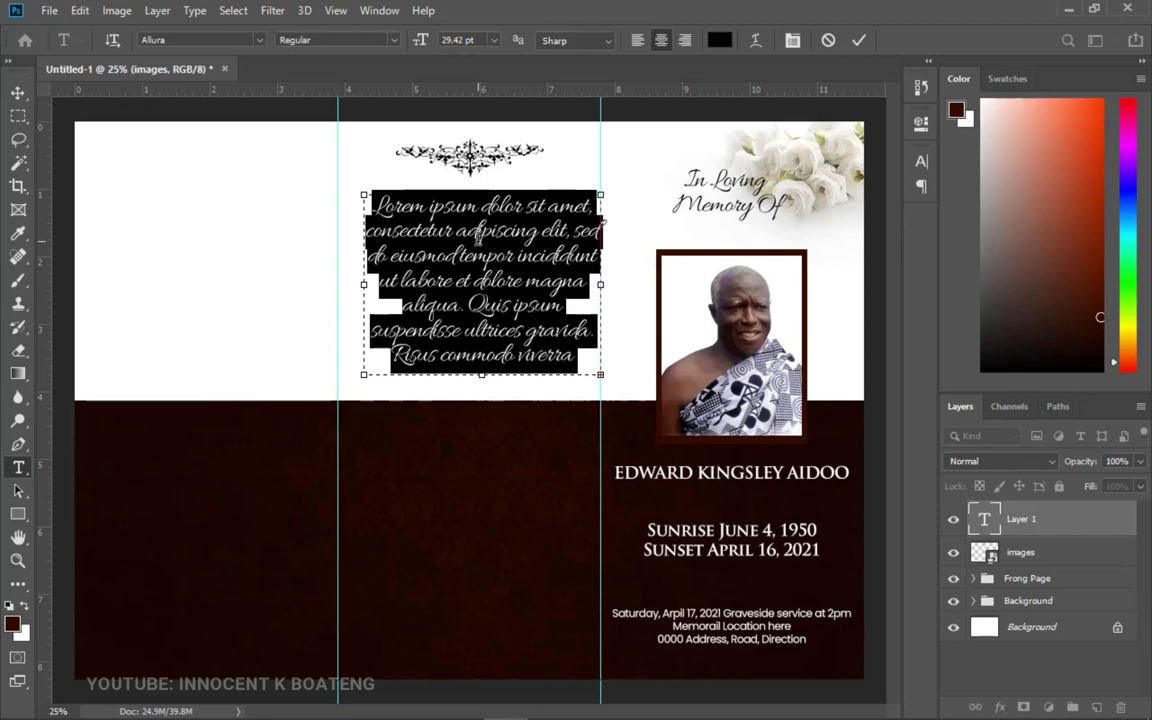
Step: Change the placeholder paragraph font from Allura to Poppins Medium
left_click(200, 40)
type("ppp")
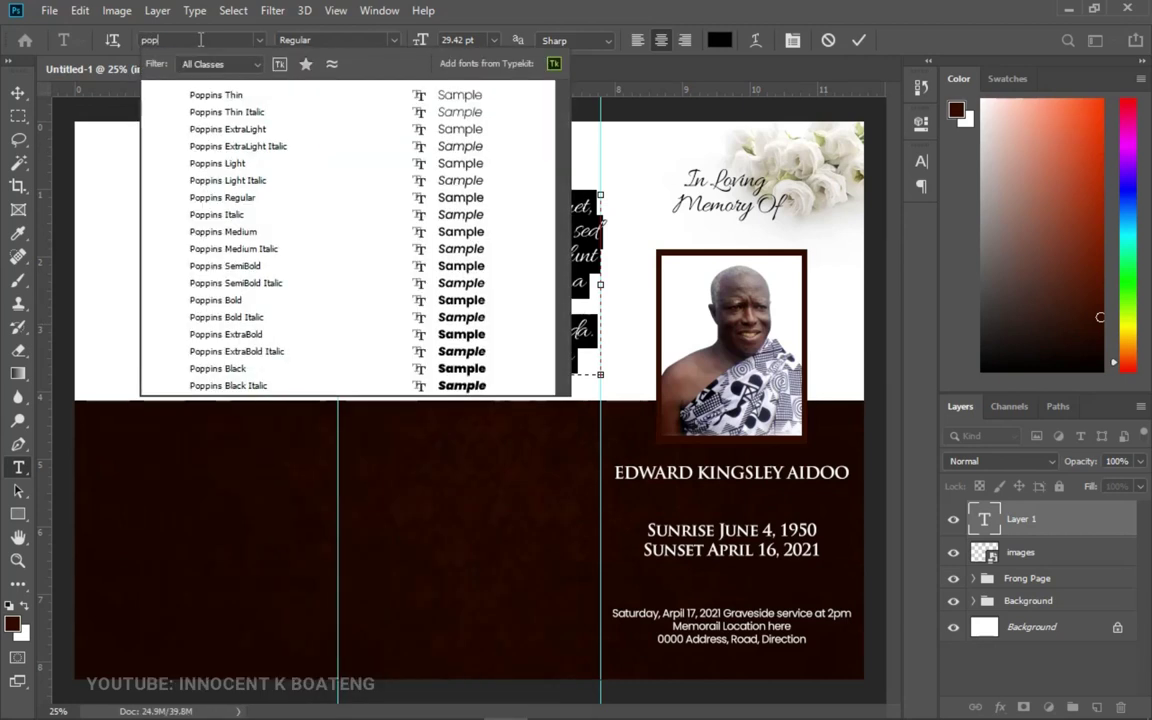
left_click(251, 237)
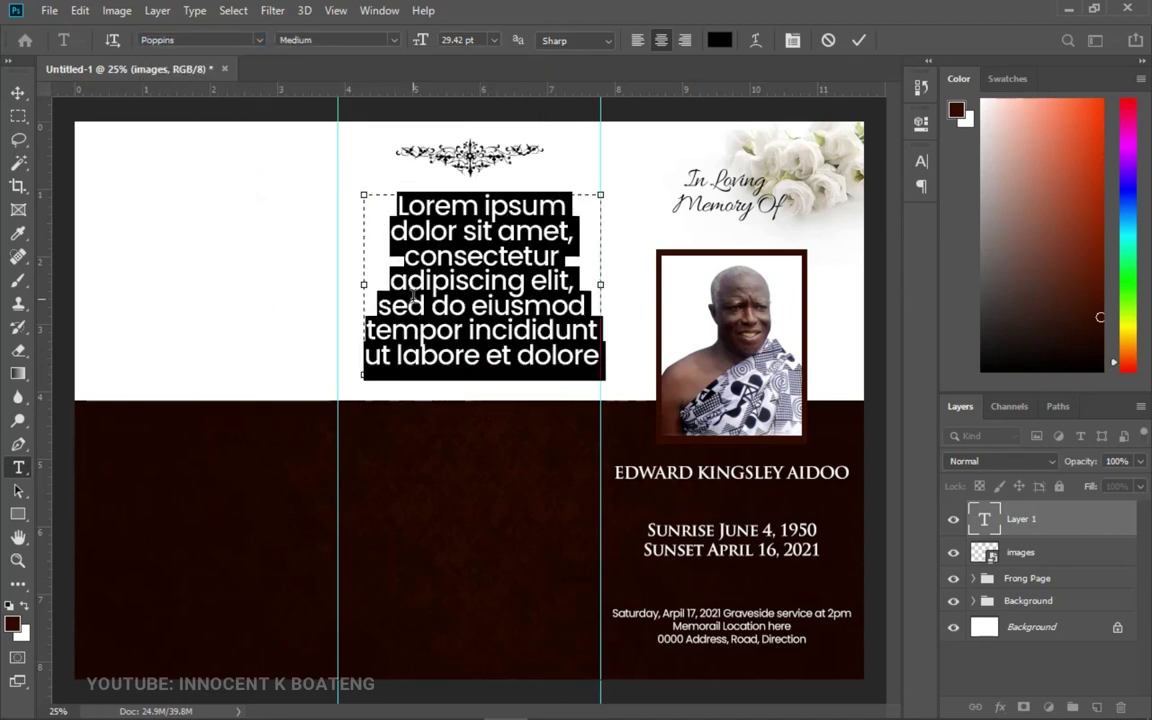
Step: Paste the Covid 19 protocols notice and contact lines from Notepad into the text box
left_click(460, 703)
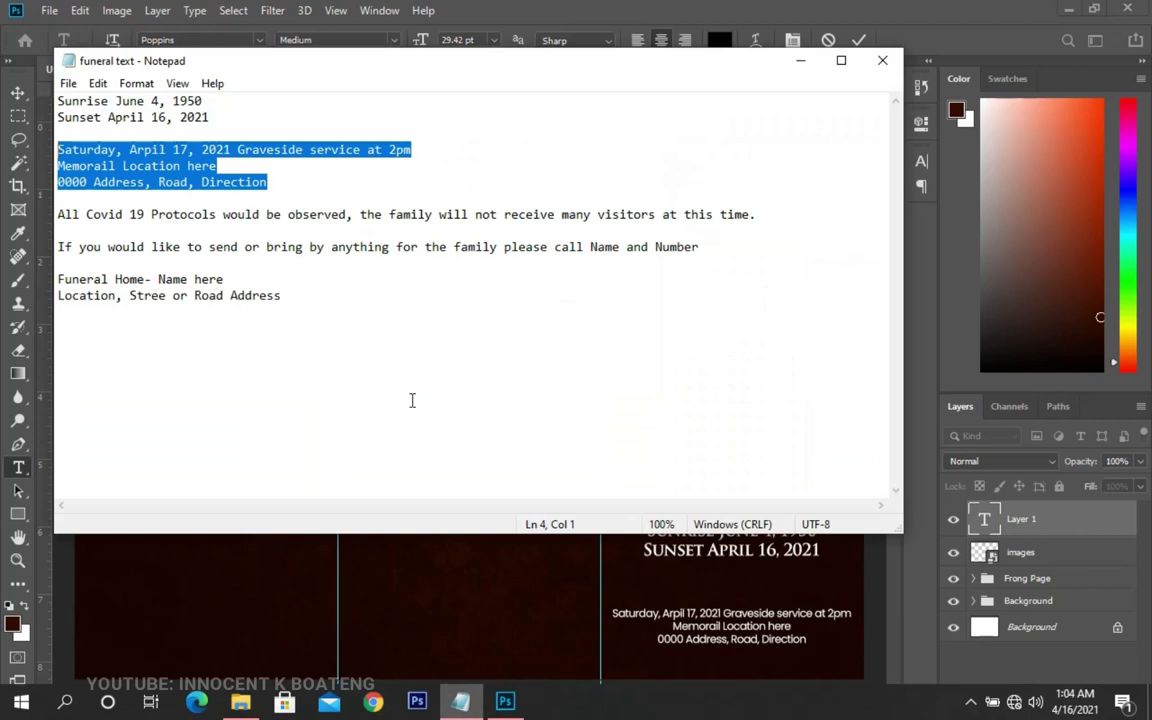
left_click(494, 268)
left_click_drag(669, 247, 62, 214)
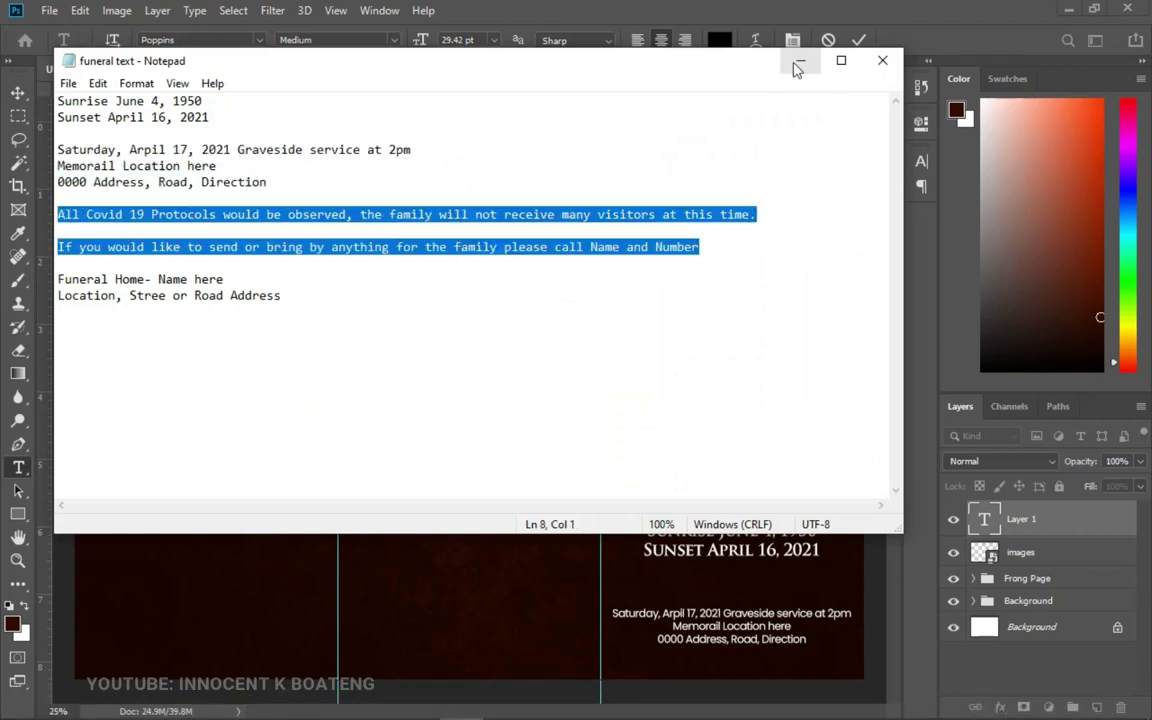
left_click(798, 63)
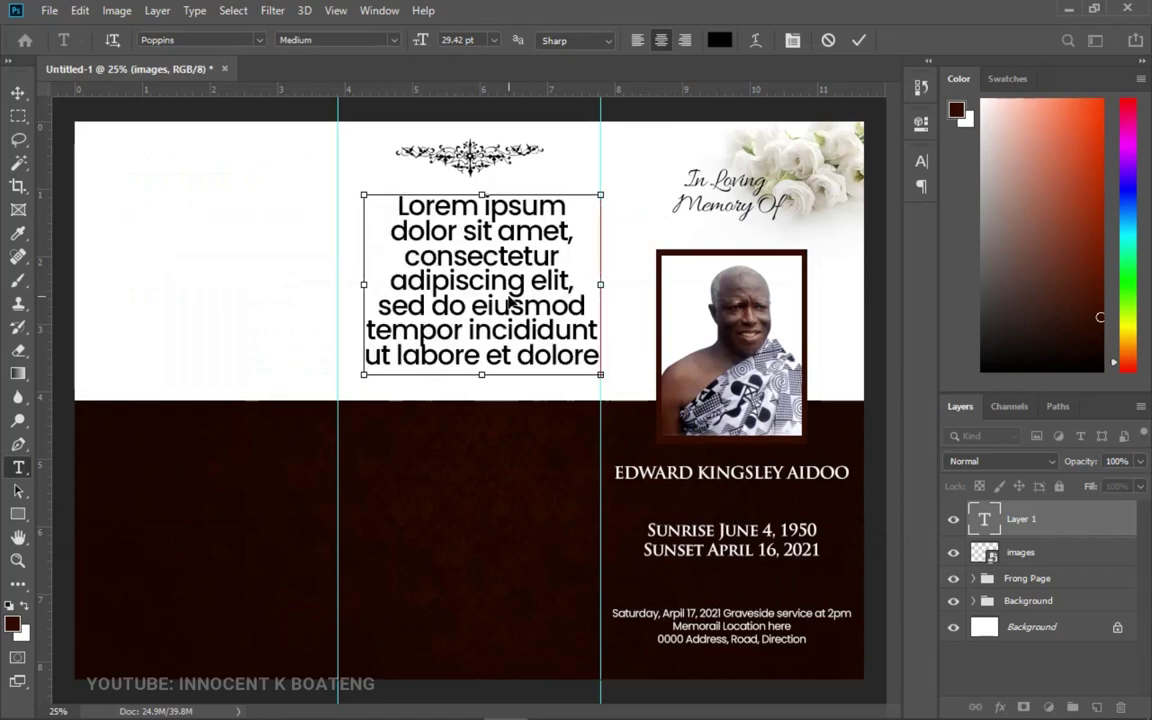
type("All Covid 19 Protocols would be observed, the family will not receive many visitors at this time.")
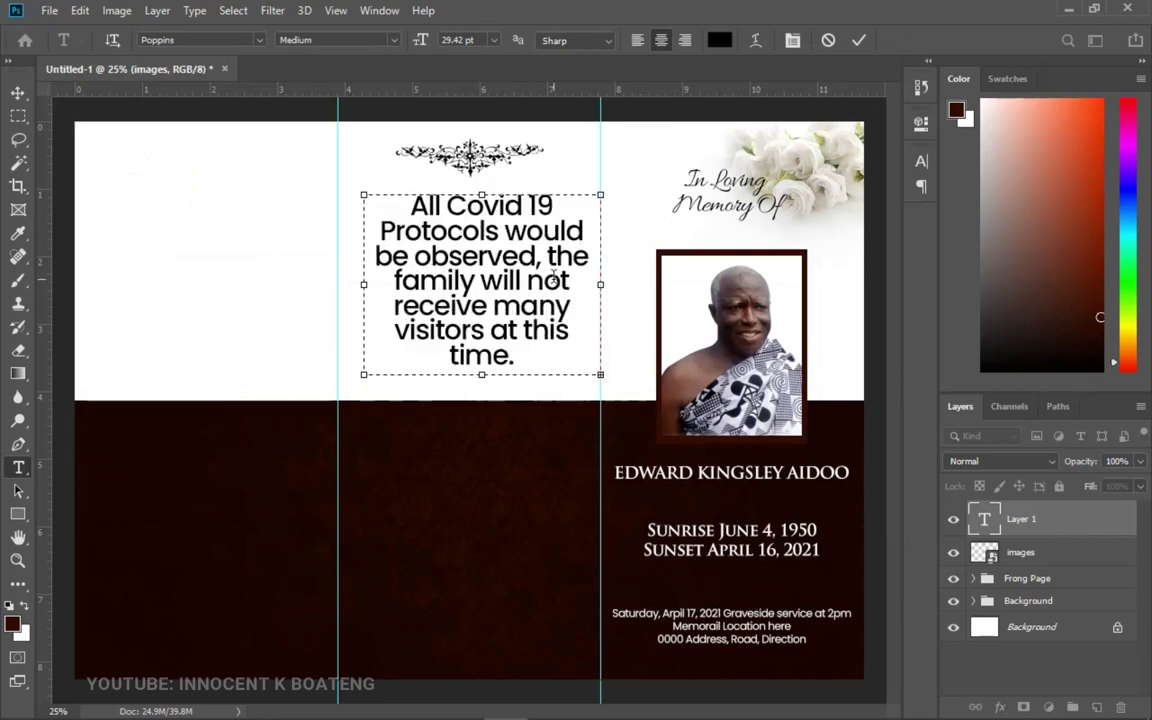
Step: Reduce the notice text to 15.42 pt with 20.52 pt leading
key("ctrl+a")
left_click_drag(427, 43, 418, 43)
left_click(792, 40)
left_click_drag(821, 209, 817, 210)
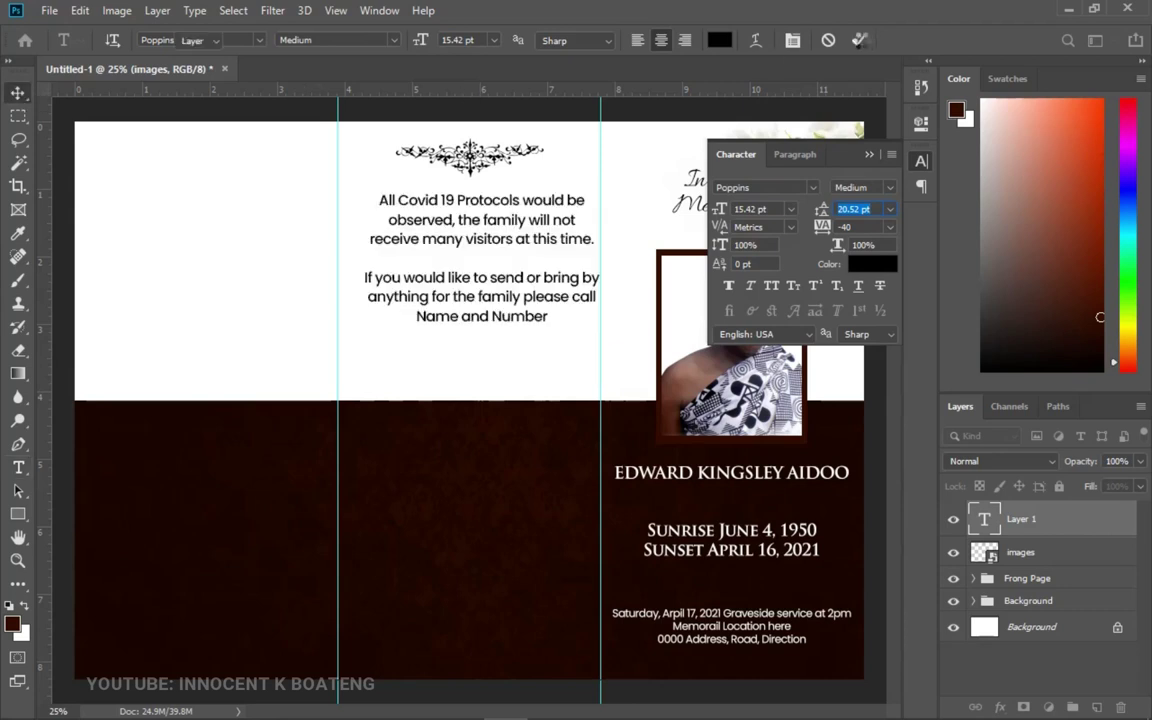
Step: Centre the COVID notice horizontally on the canvas
left_click(18, 92)
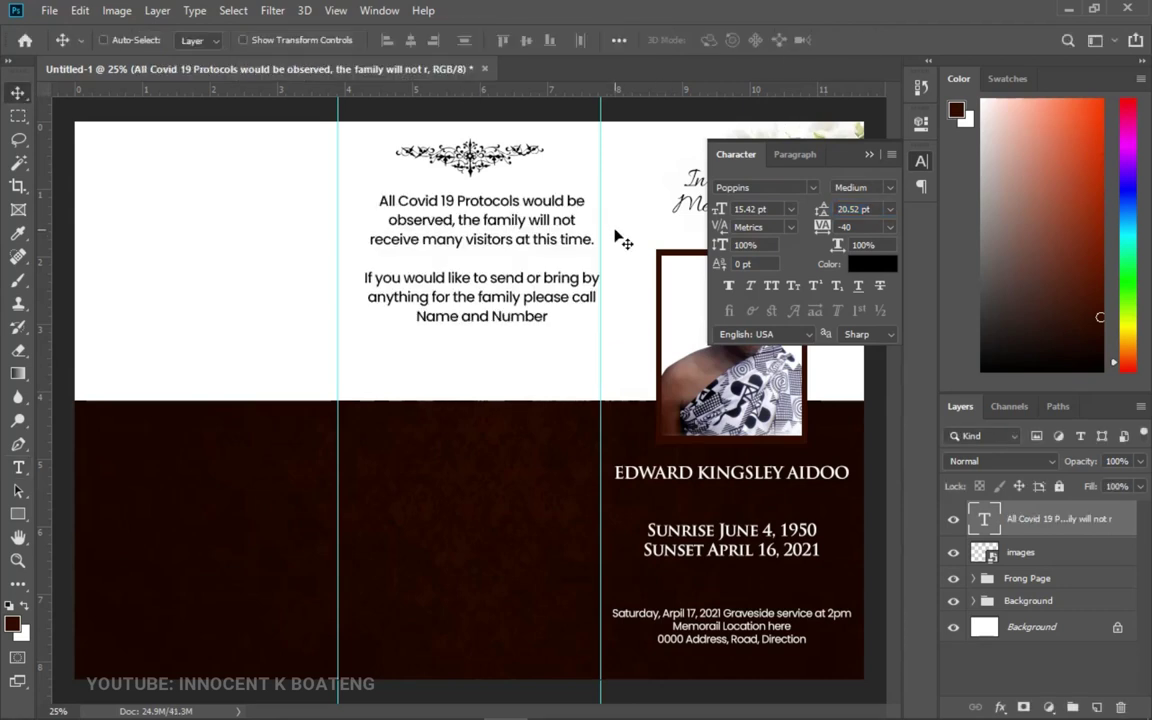
key("ctrl+a")
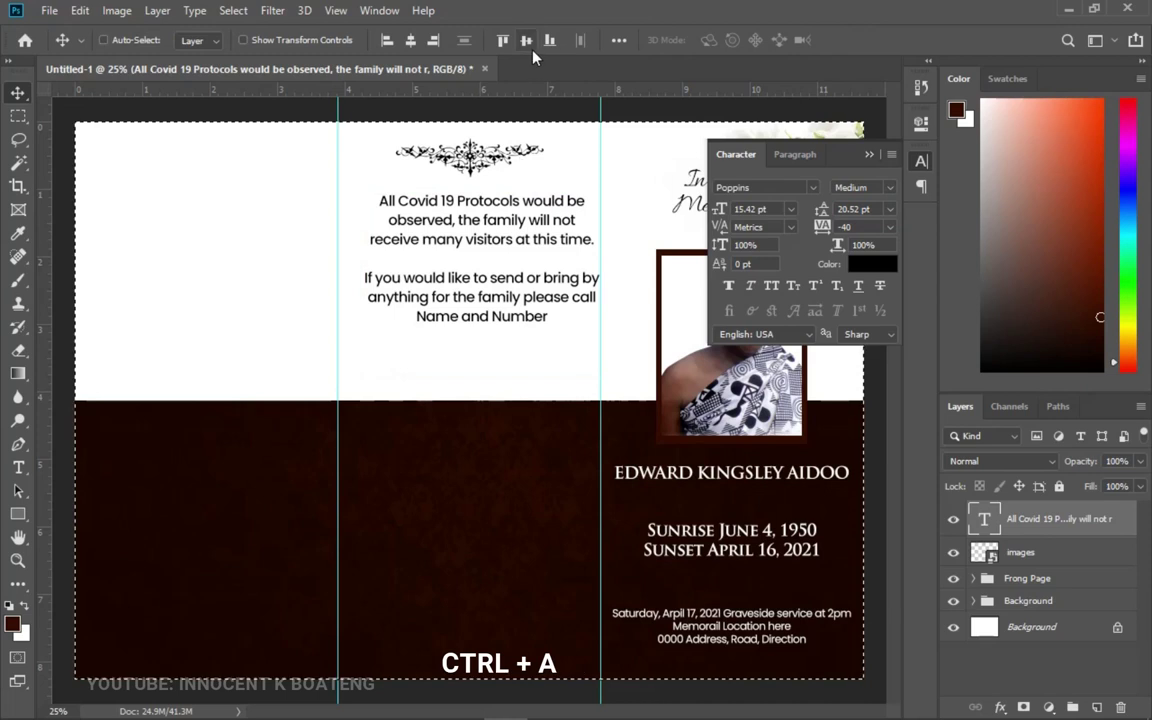
left_click(411, 41)
key("ctrl+d")
Step: Set the notice text to Poppins Regular and nudge the paragraph slightly down
key("t")
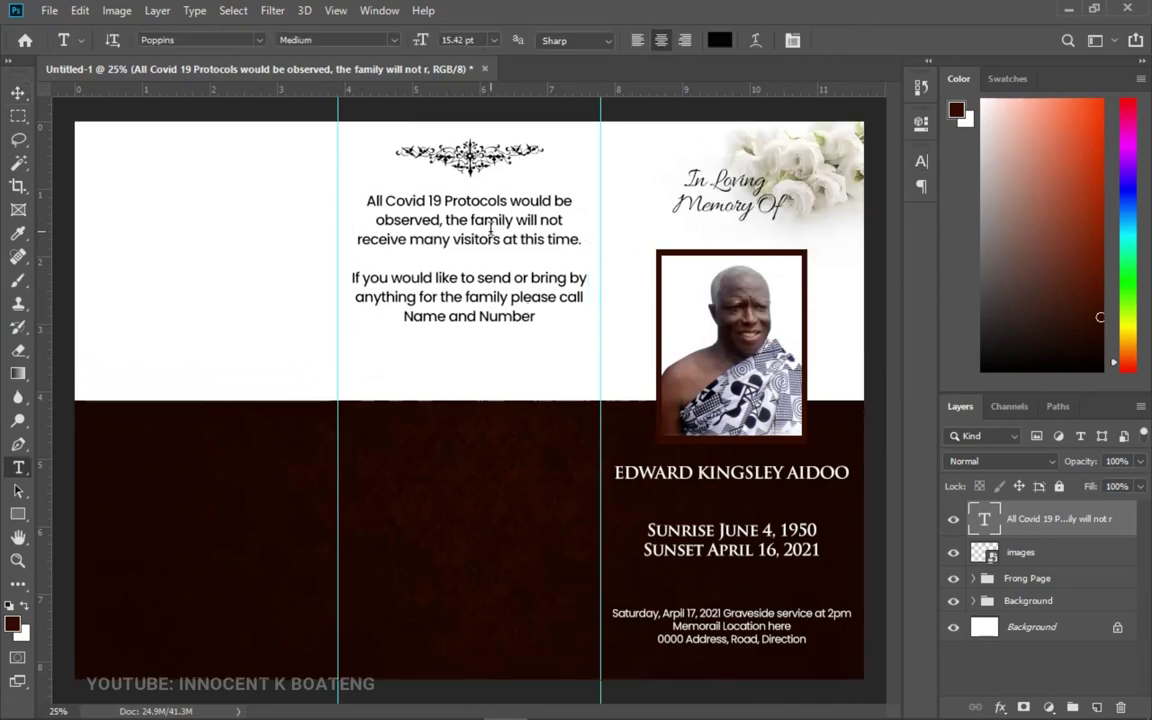
left_click(490, 229)
key("ctrl+a")
left_click(380, 40)
left_click(334, 144)
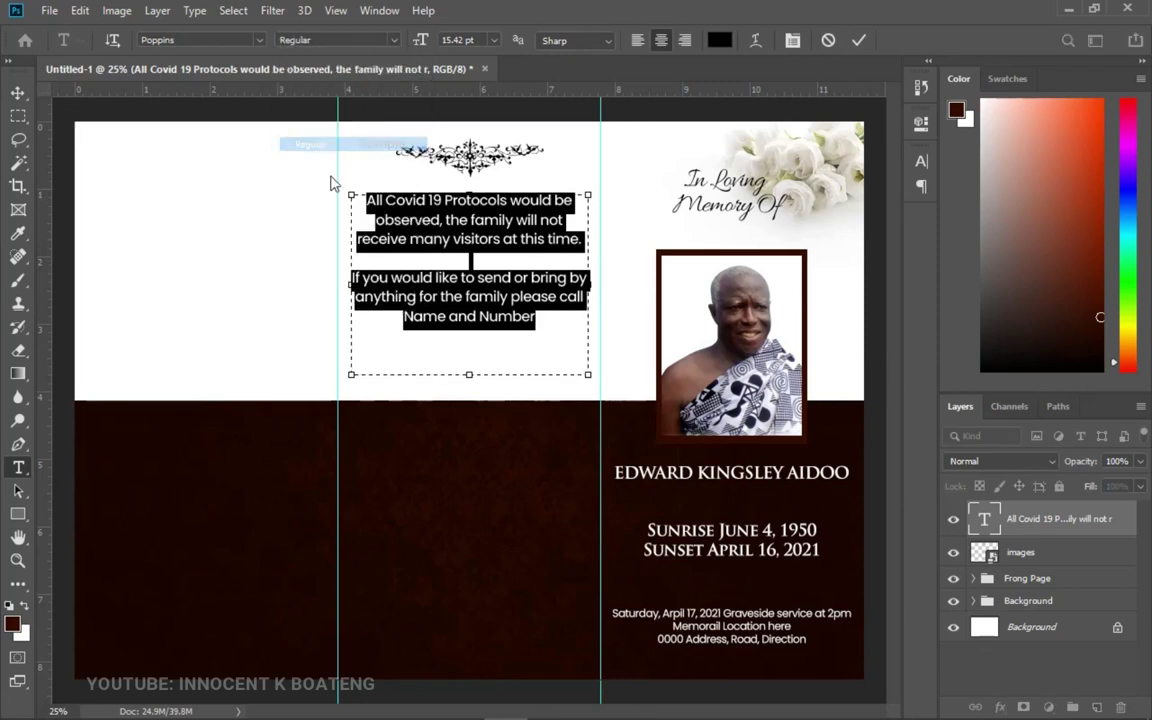
left_click(17, 94)
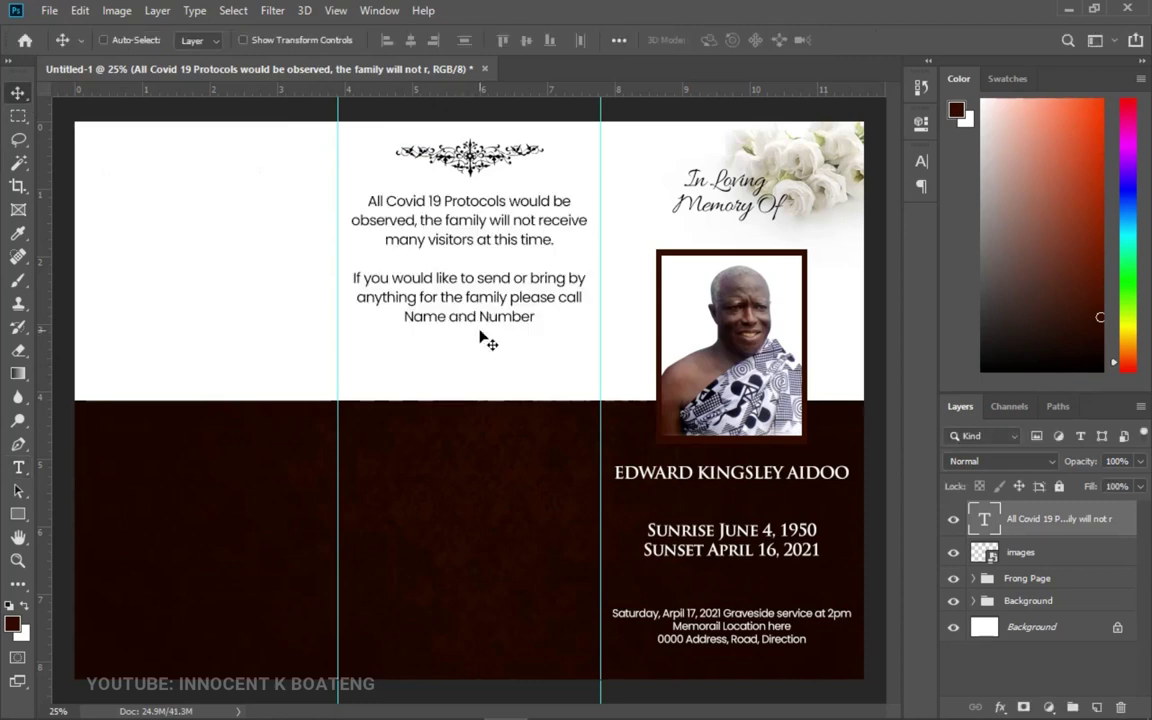
left_click_drag(445, 262, 447, 267)
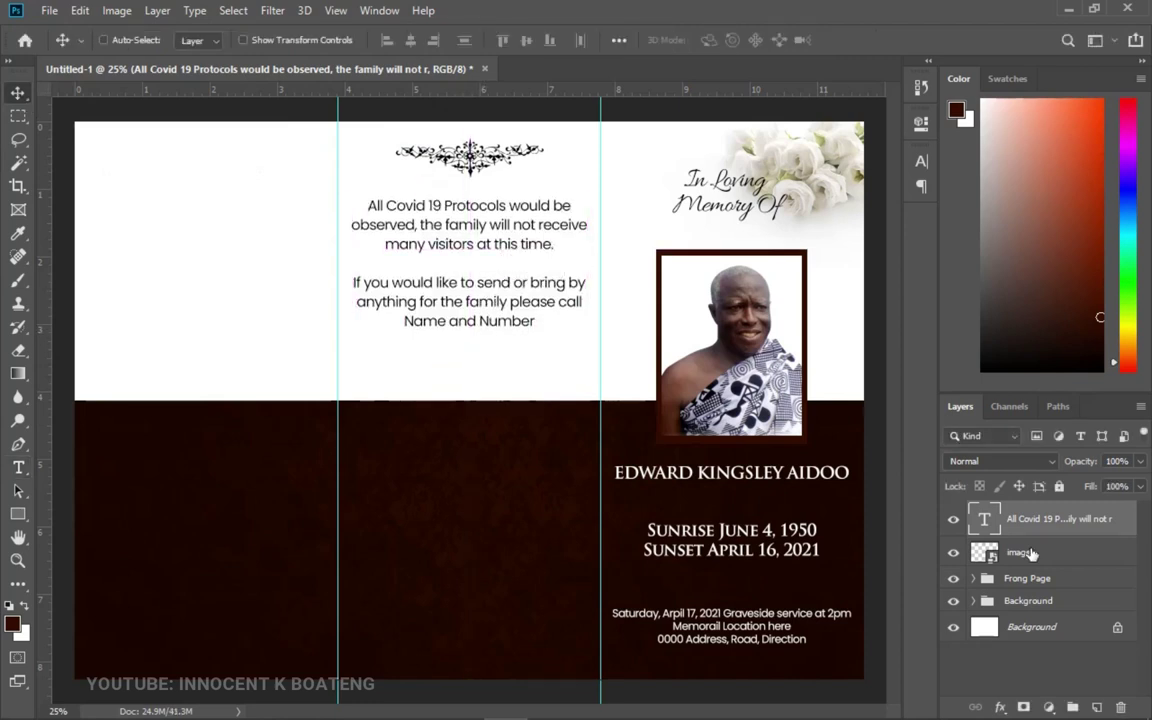
Step: Duplicate the images ornament layer and flip the copy vertically
left_click(1031, 555)
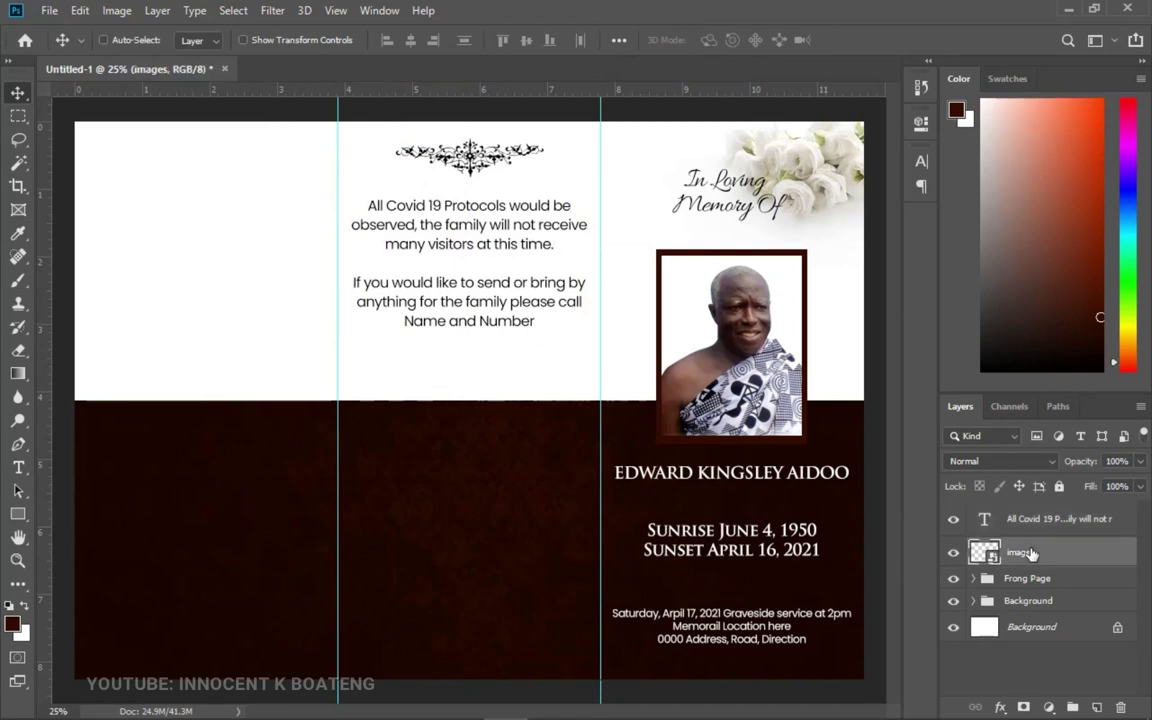
key("ctrl")
key("ctrl+j")
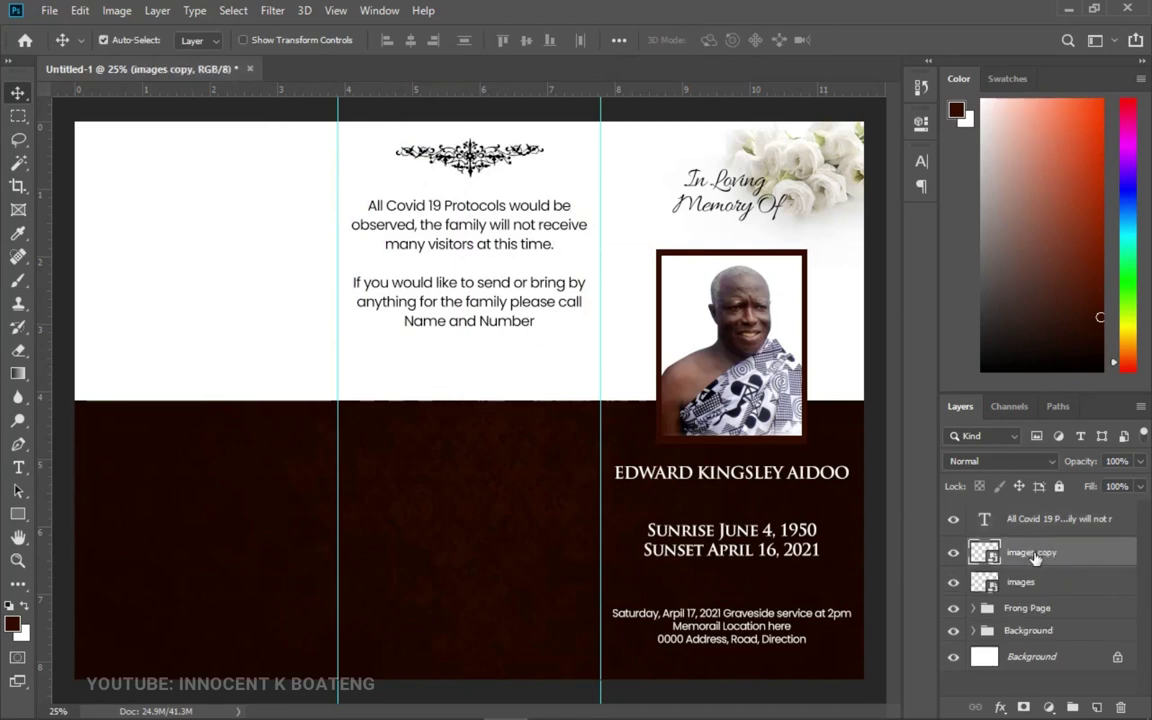
key("ctrl+t")
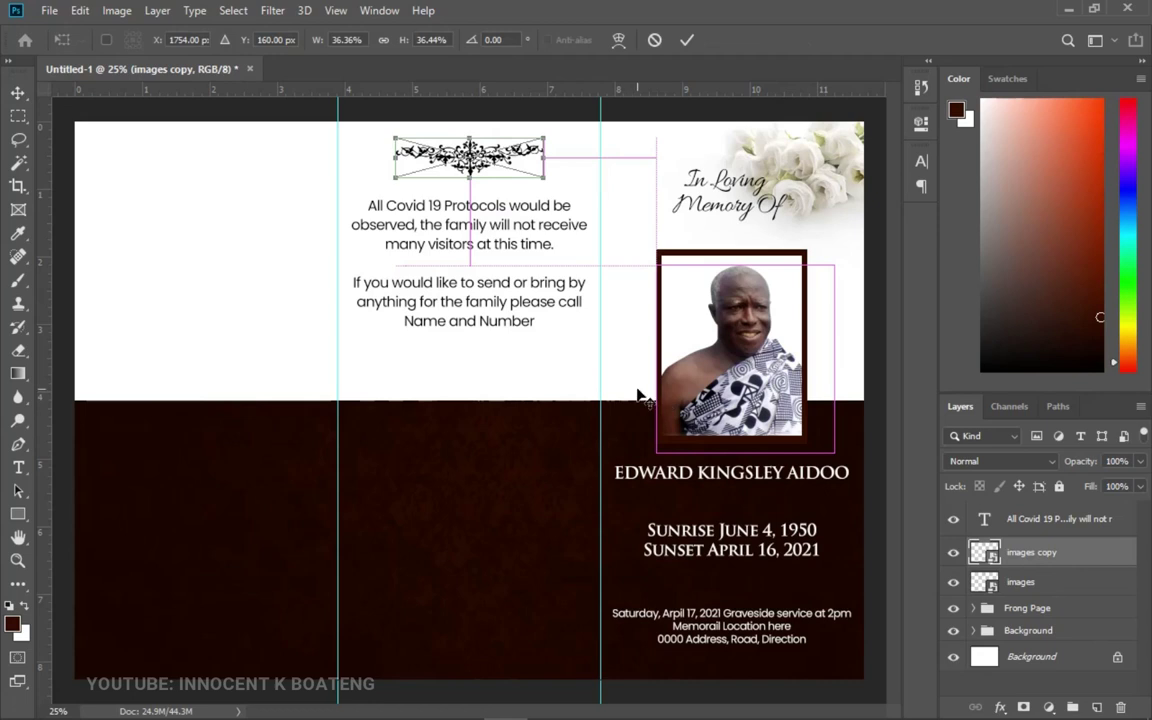
right_click(507, 172)
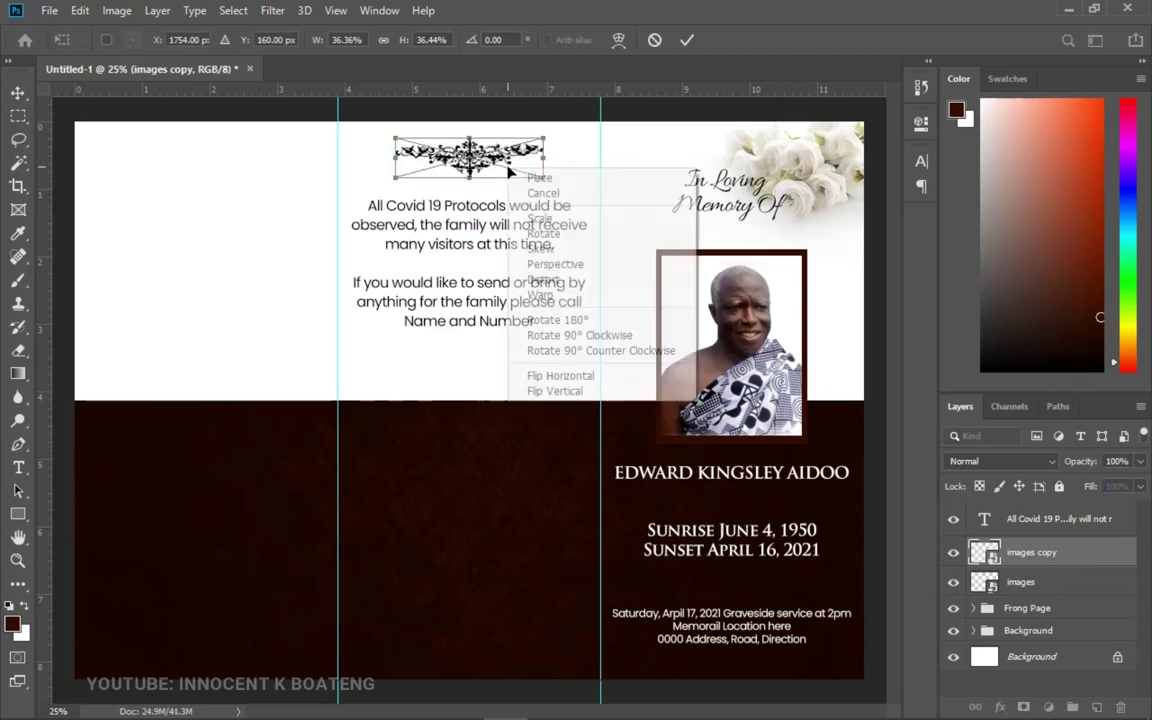
left_click(554, 390)
key("Return")
Step: Move the flipped ornament copy into the dark lower half and rasterize its layer
left_click_drag(500, 165, 500, 460)
left_click_drag(500, 455, 500, 455)
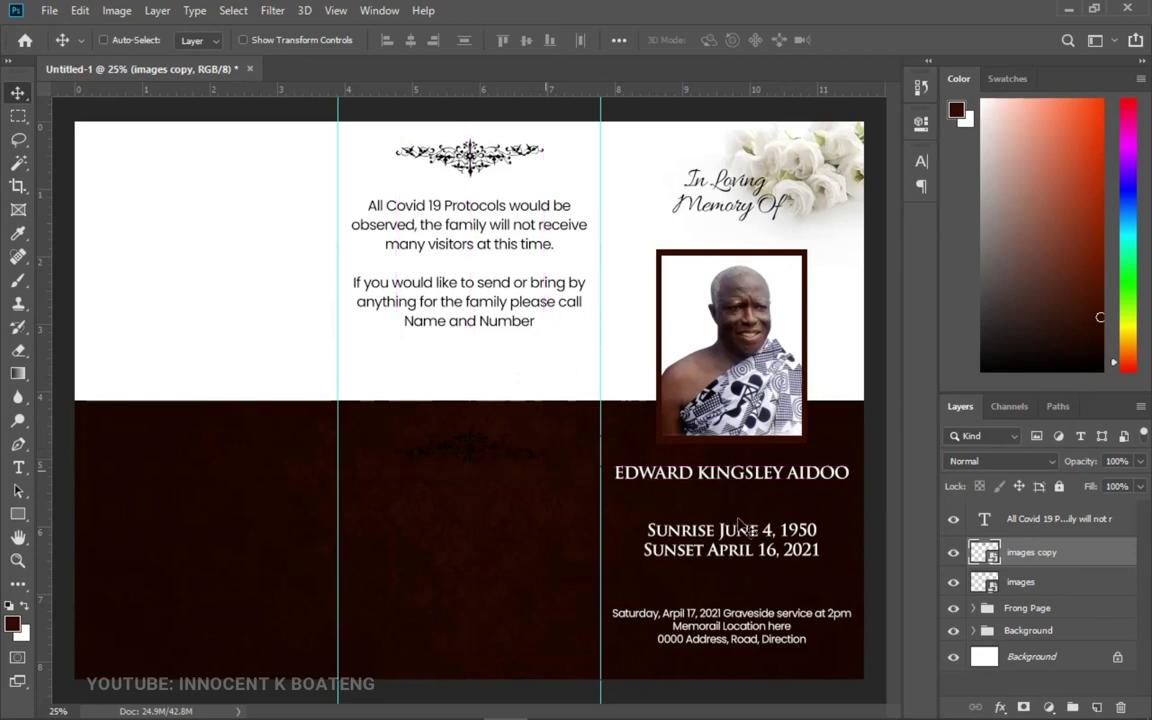
right_click(1030, 552)
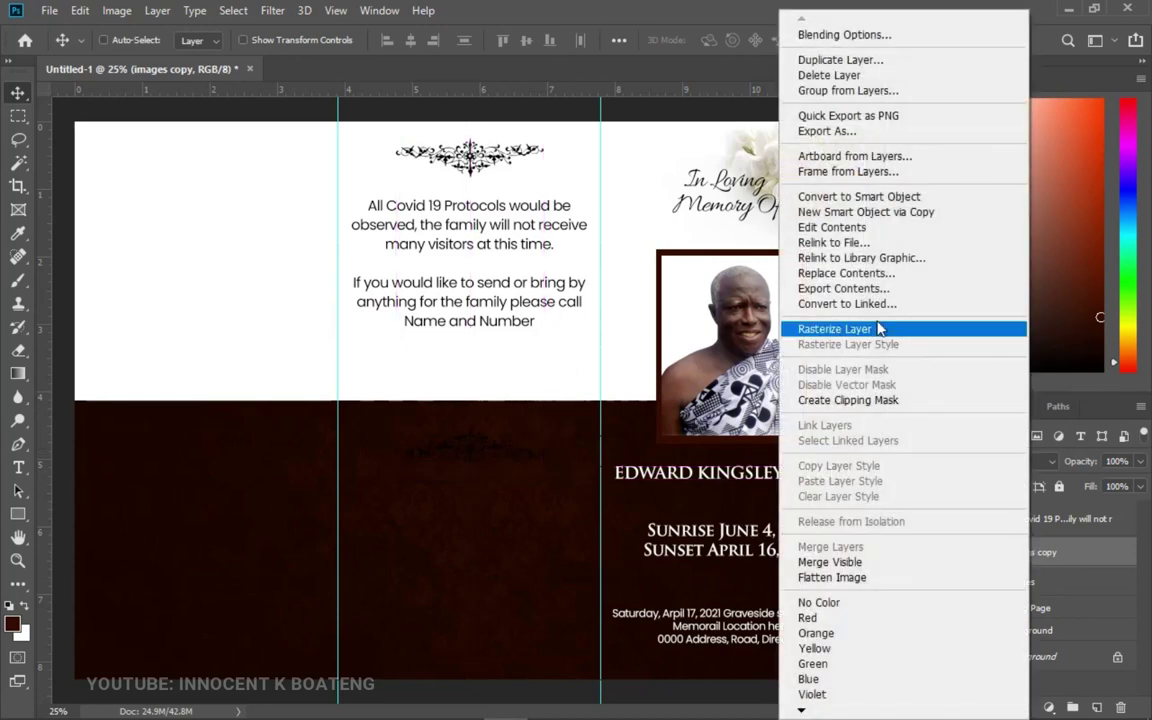
left_click(808, 329)
Step: Give the flipped ornament copy a white ffffff Color Overlay layer style
right_click(1032, 552)
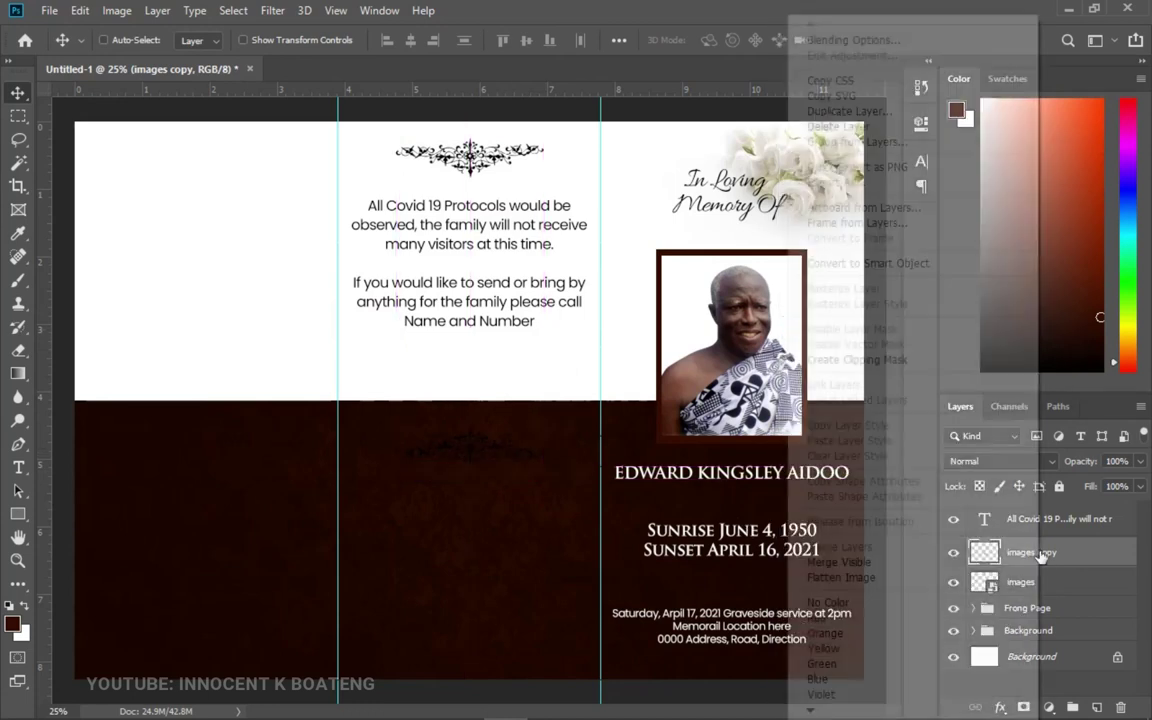
left_click(838, 44)
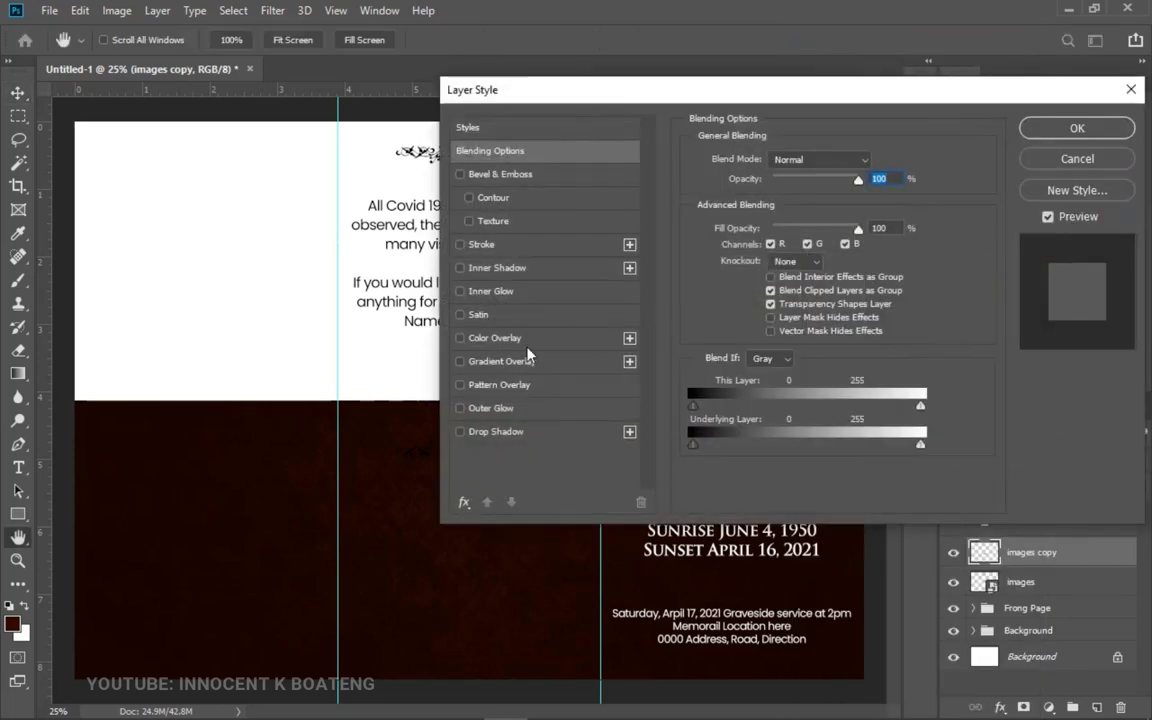
left_click(493, 341)
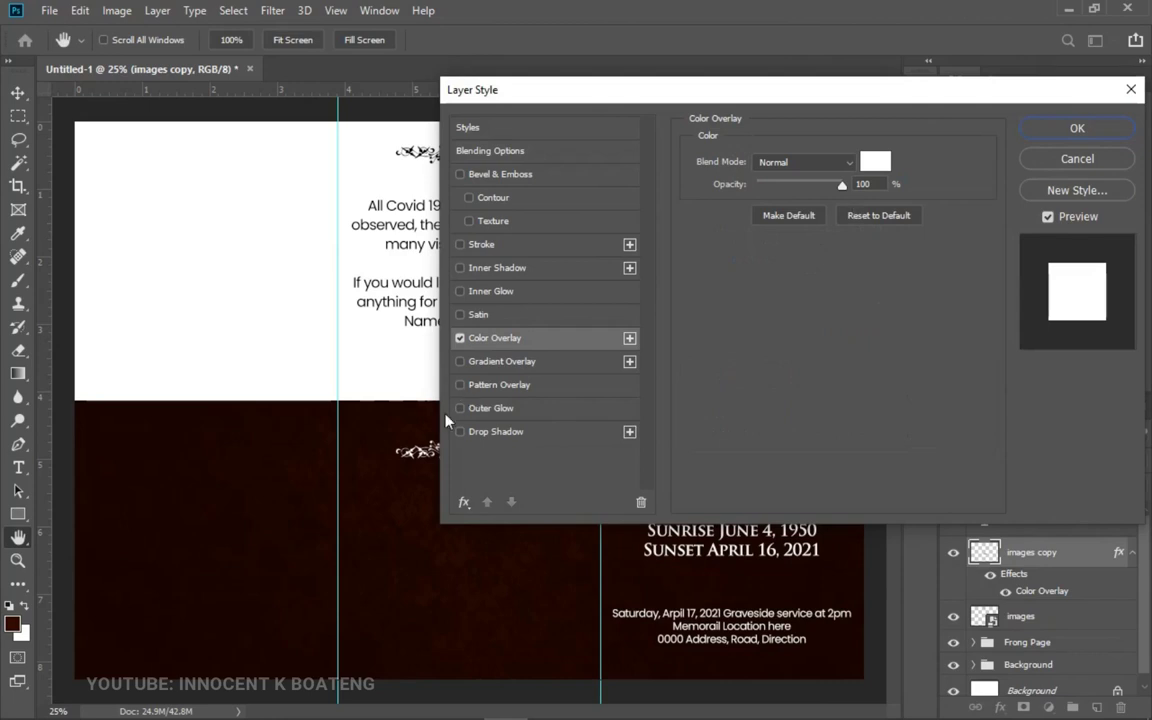
left_click(1047, 146)
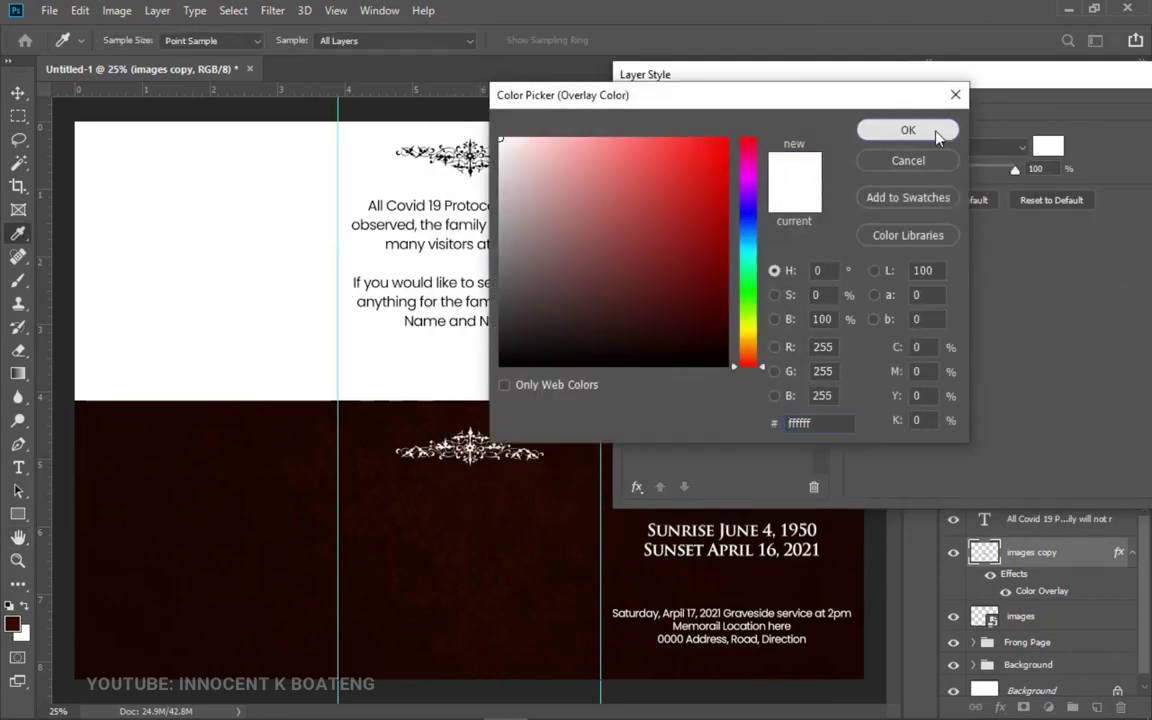
left_click(908, 130)
left_click_drag(1036, 80, 810, 100)
left_click(1007, 133)
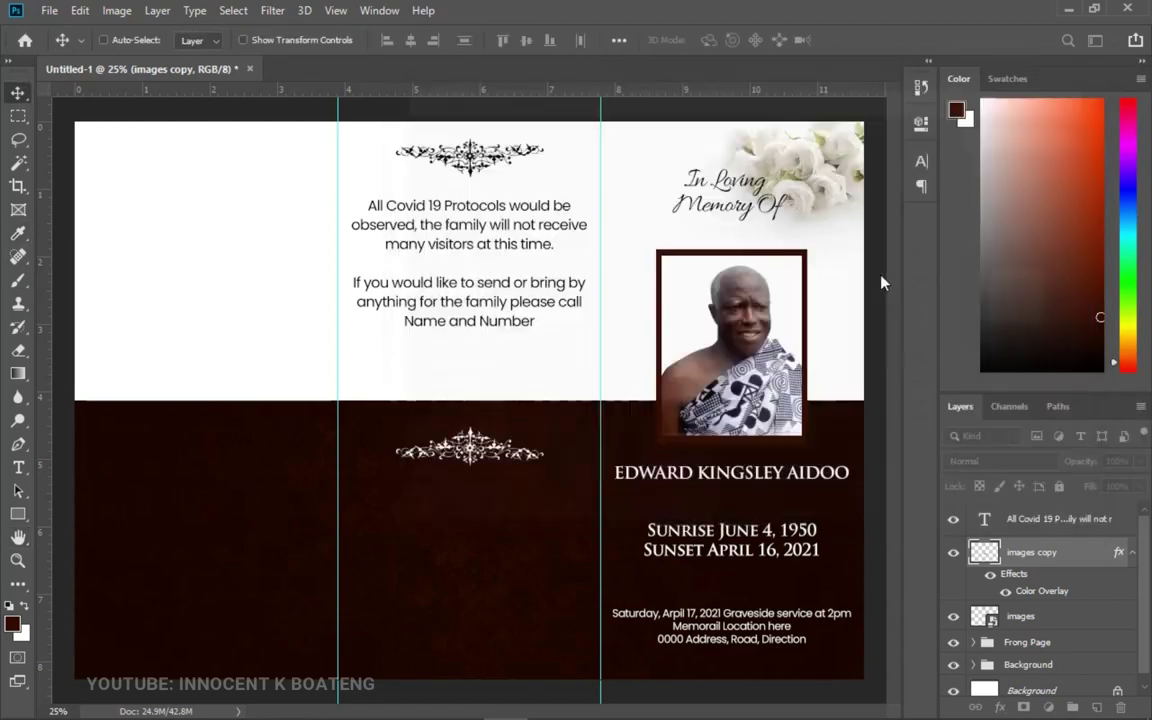
left_click(1050, 519)
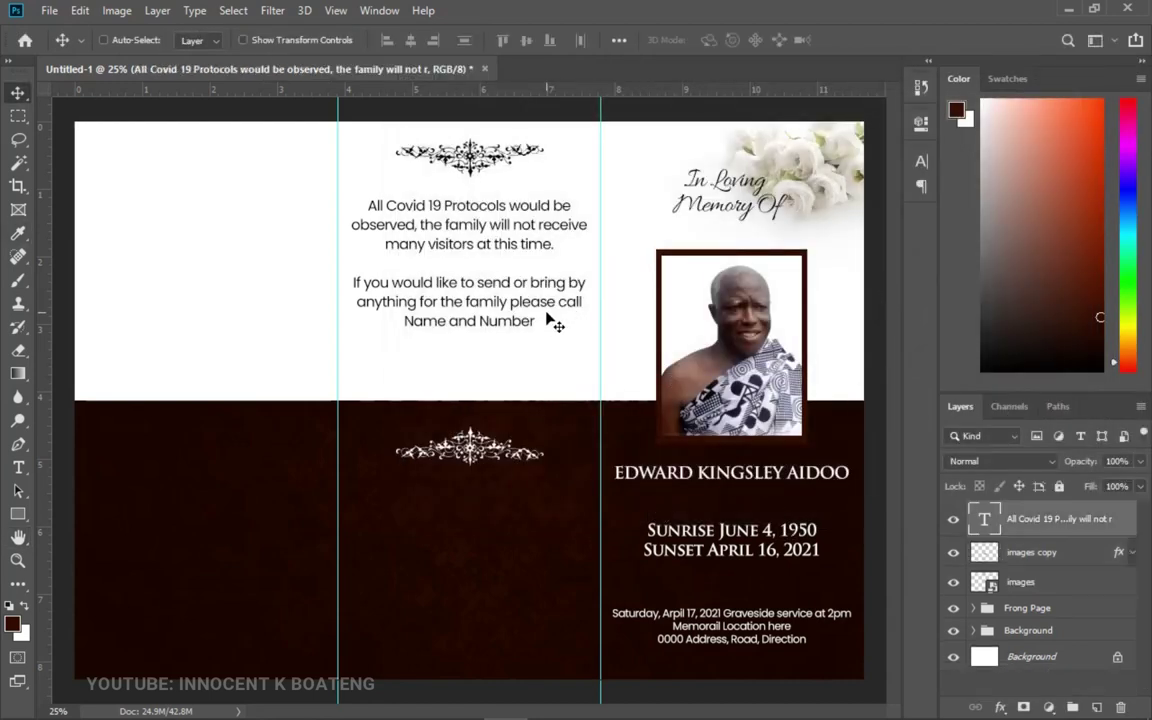
Step: Duplicate the notice text lower and fill it with the funeral home name and address lines
left_click_drag(552, 319, 515, 675)
key("t")
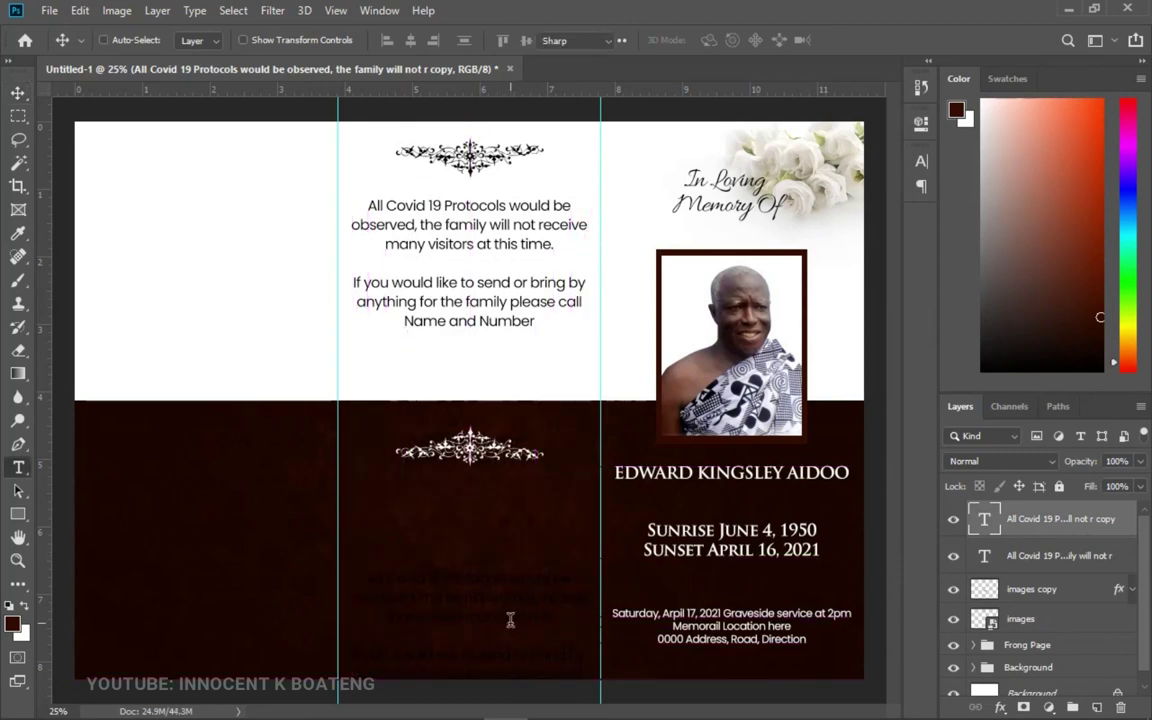
left_click(510, 621)
key("ctrl+a")
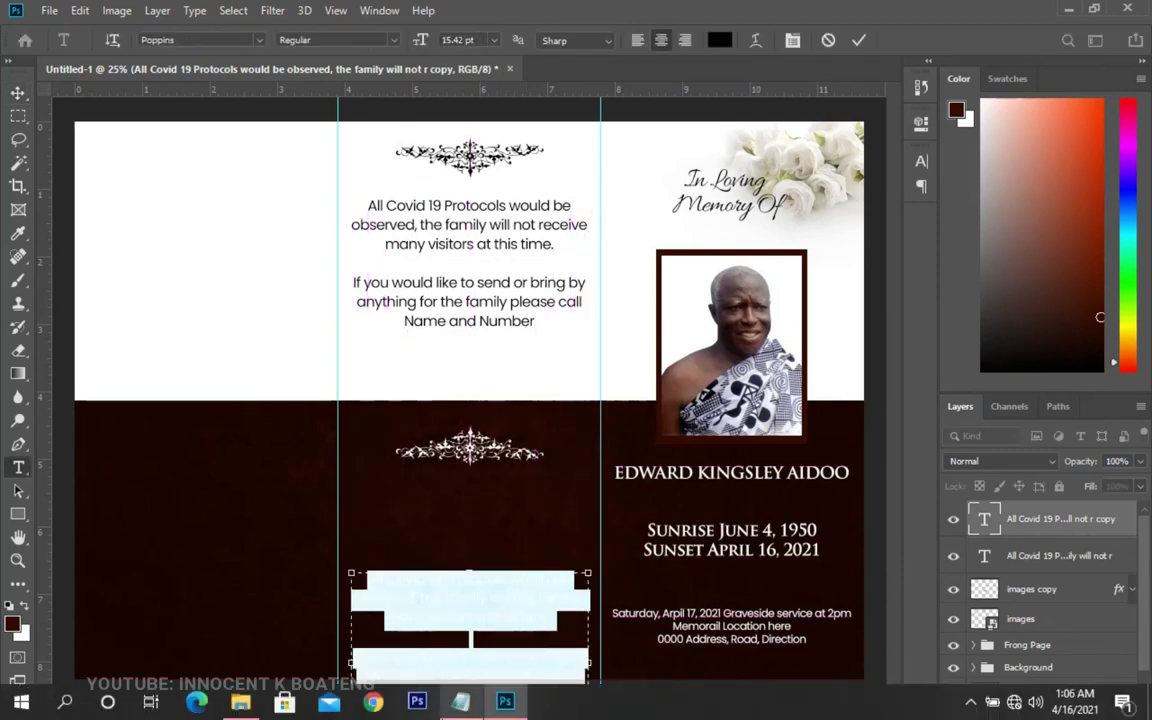
left_click(460, 701)
left_click_drag(324, 318, 58, 270)
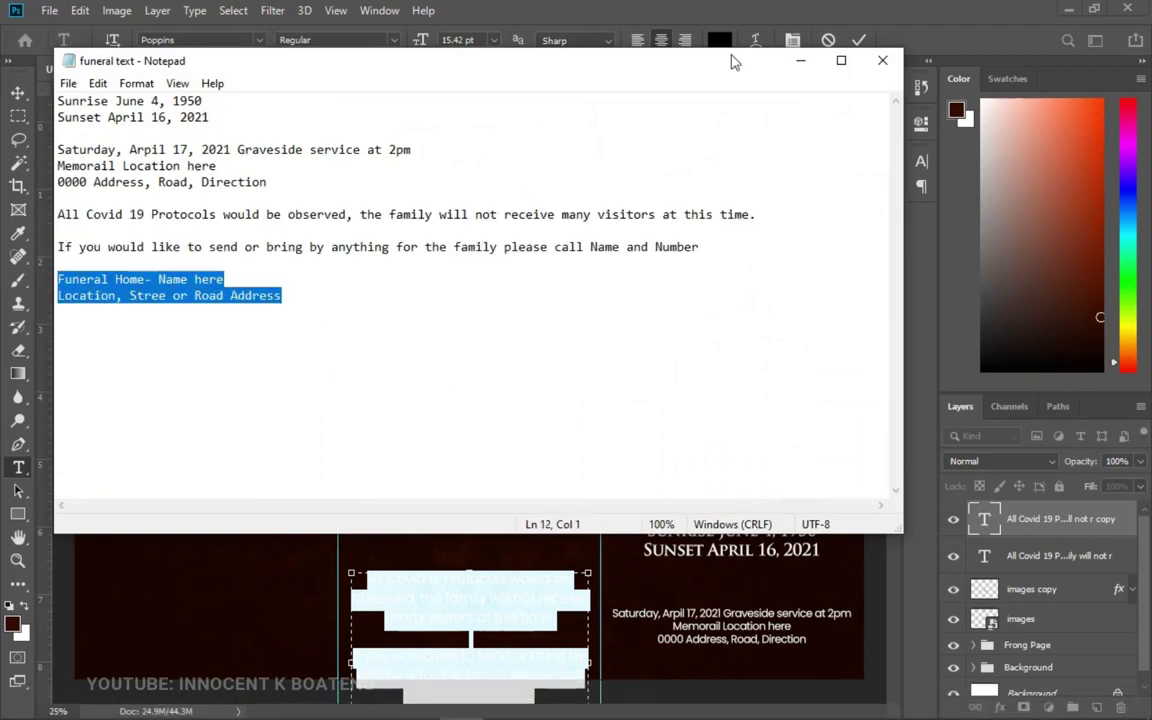
left_click(800, 60)
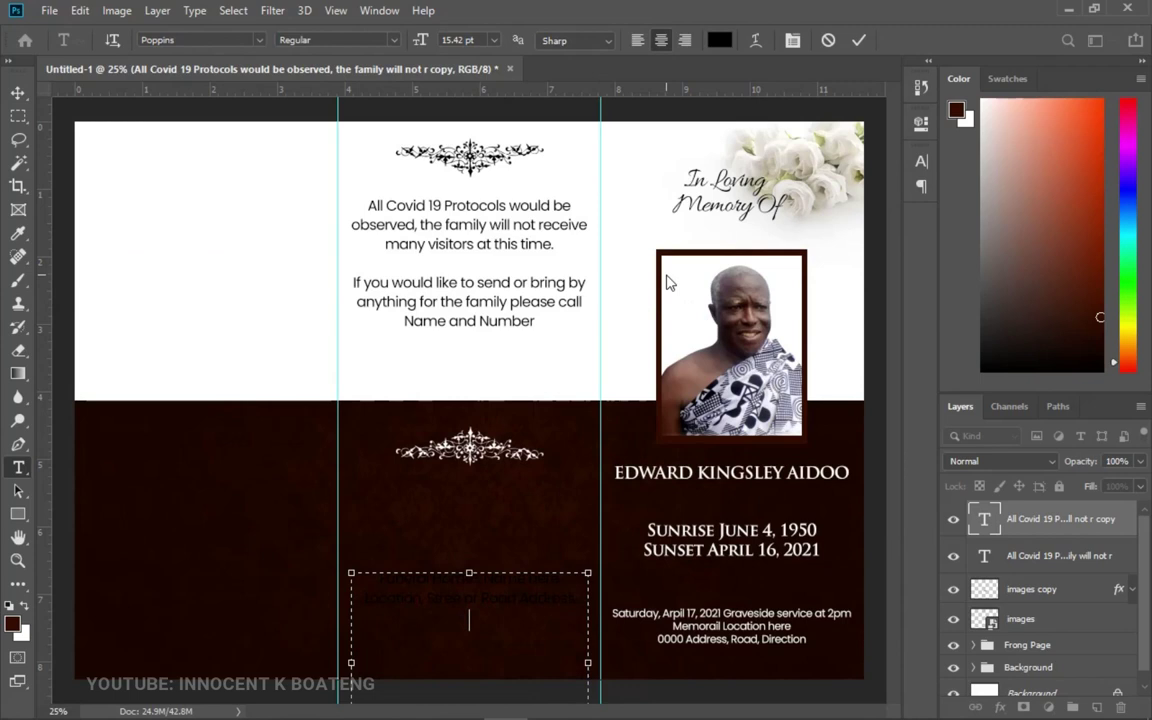
Step: Make the funeral home text white (ffffff) and position it near the panel bottom
key("ctrl+a")
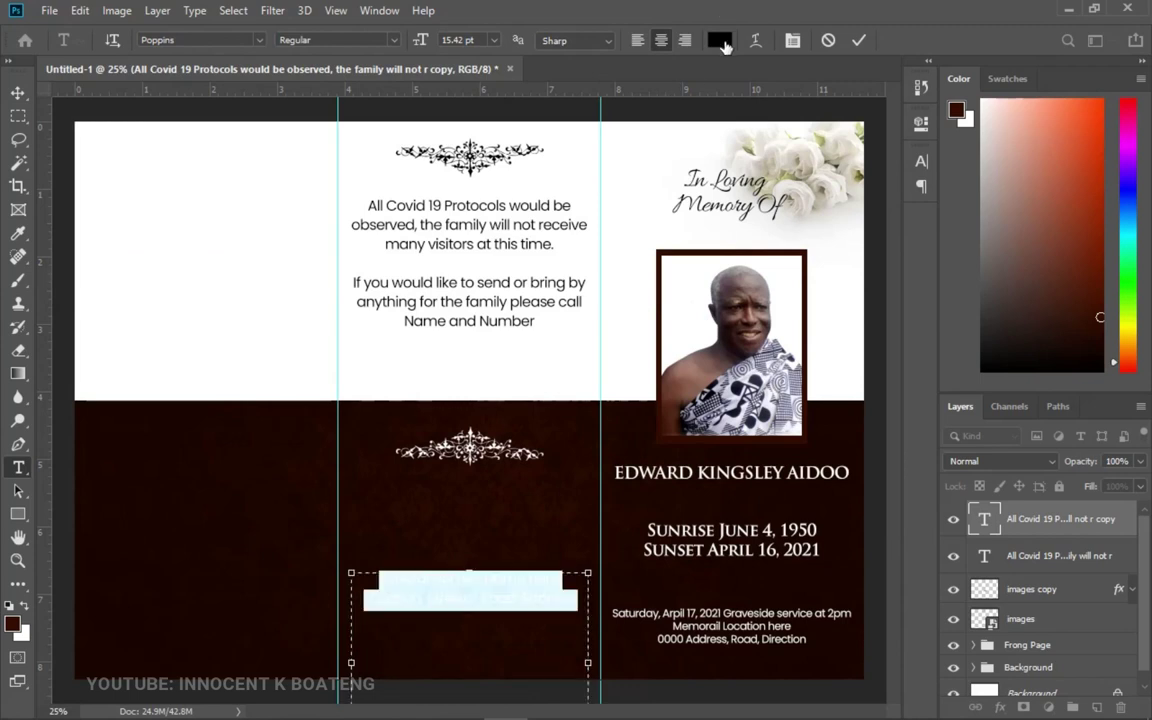
left_click(719, 40)
type("ffffff")
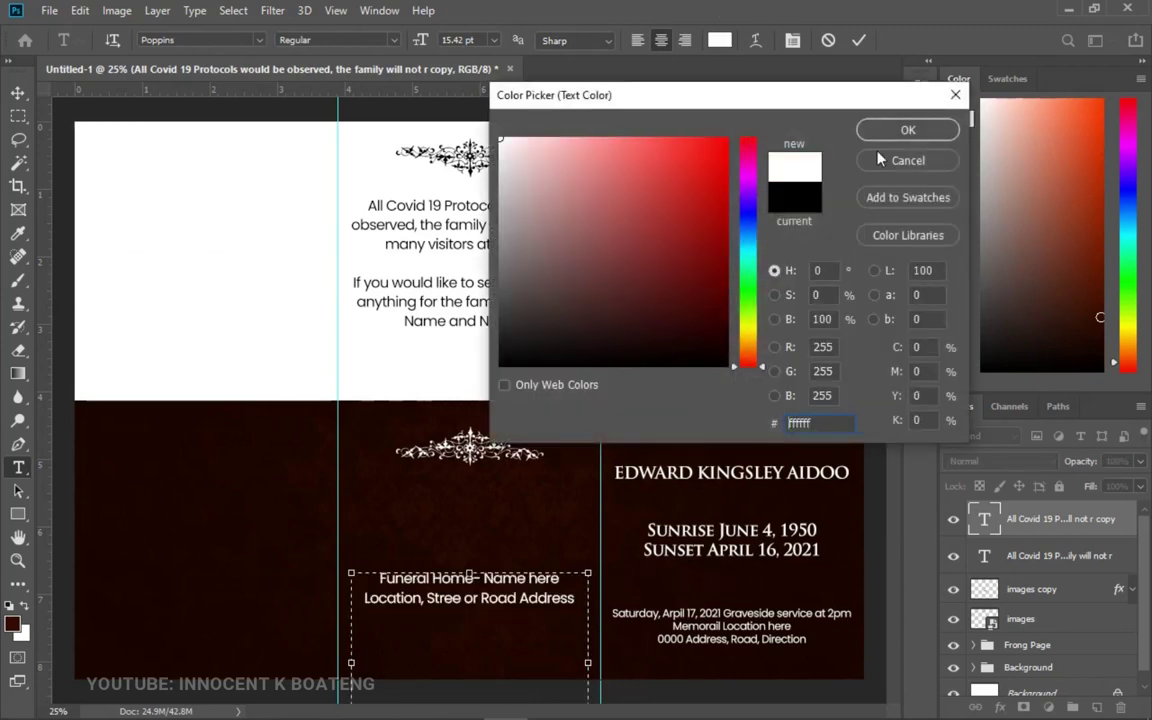
left_click(907, 130)
left_click(17, 91)
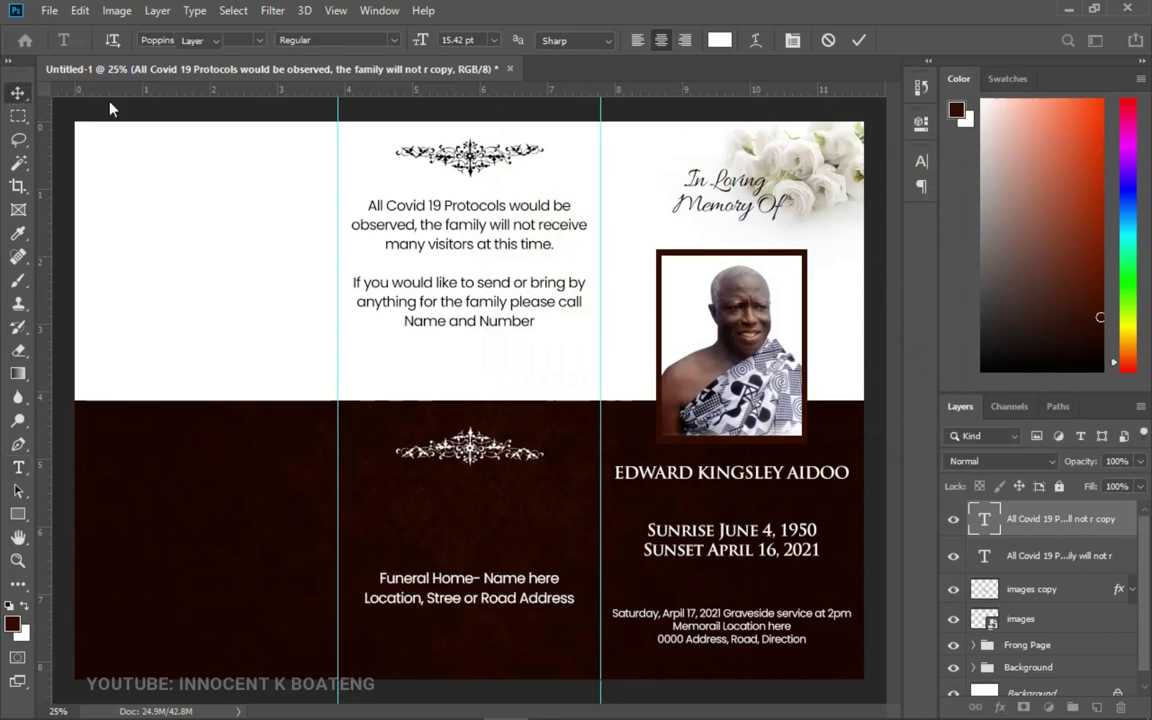
left_click_drag(508, 505, 506, 551)
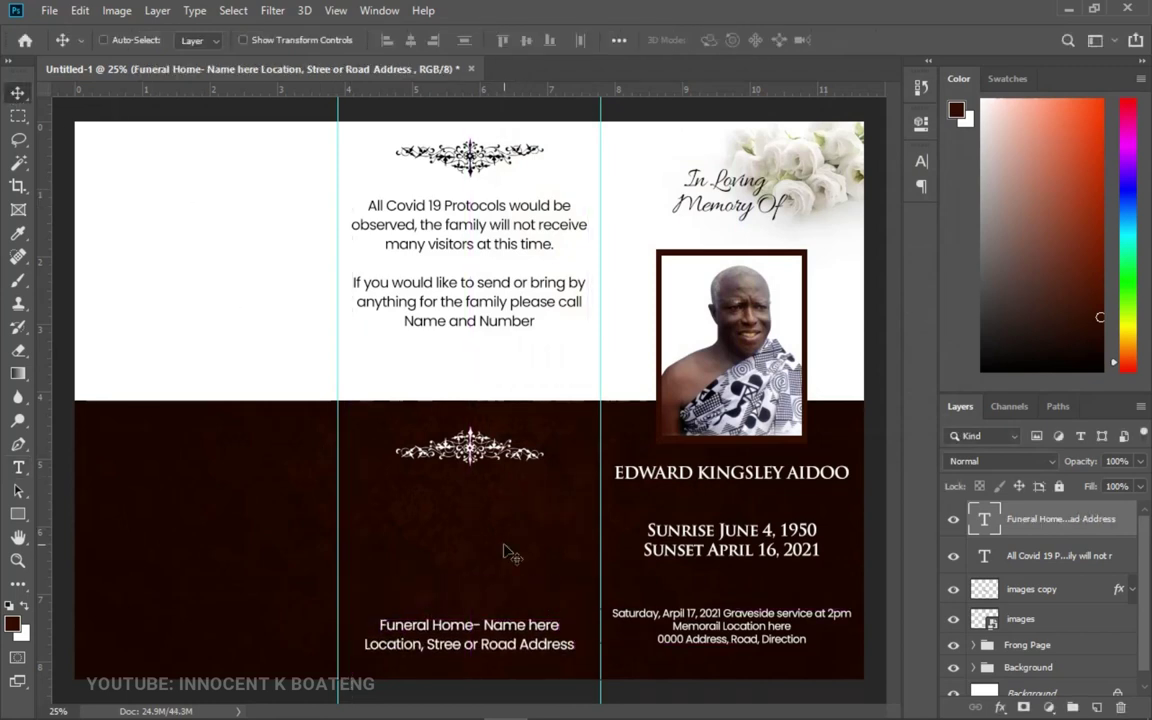
mouse_move(505, 607)
left_mouse_down()
mouse_move(503, 545)
mouse_move(505, 601)
left_mouse_up()
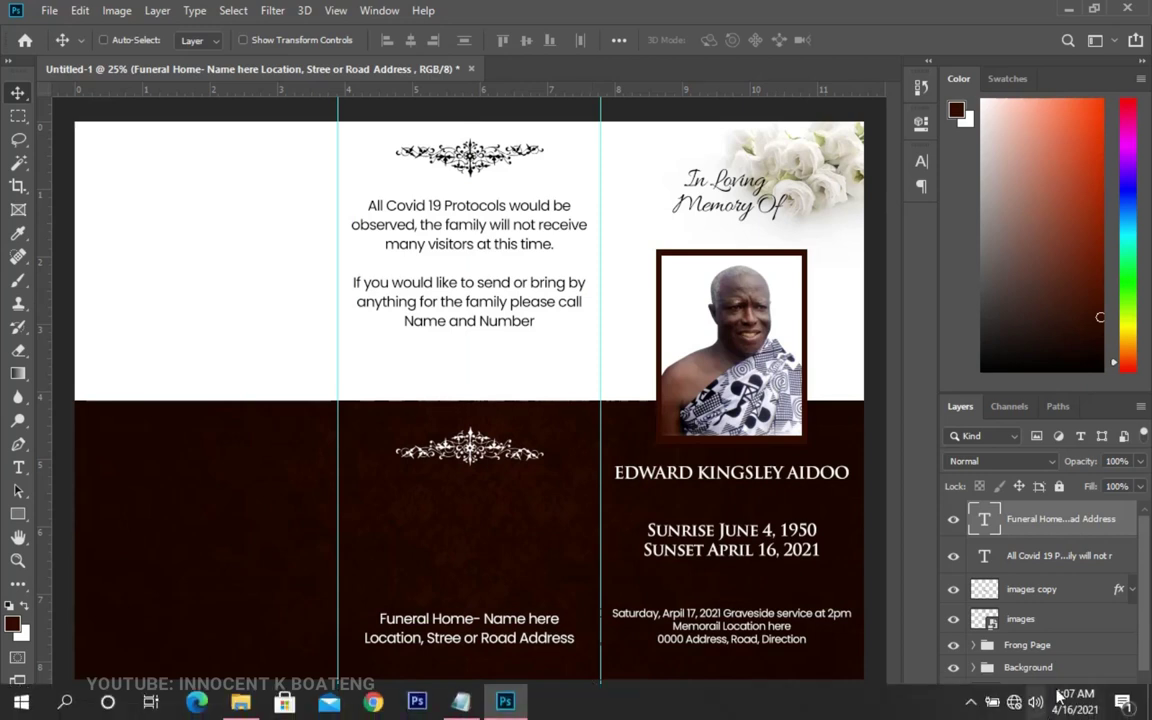
Step: Group the back-panel layers down to images as 'Back page' and start correcting the 'Frong Page' name
scroll(1033, 628, "down", 1)
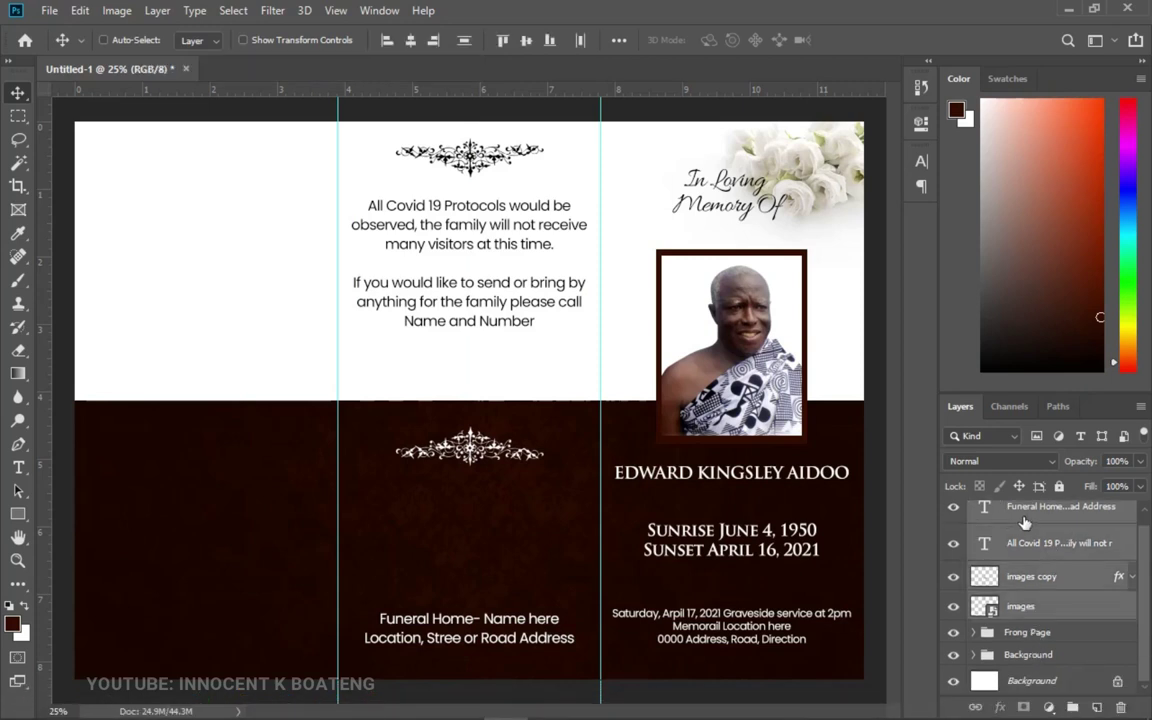
scroll(1031, 580, "up", 1)
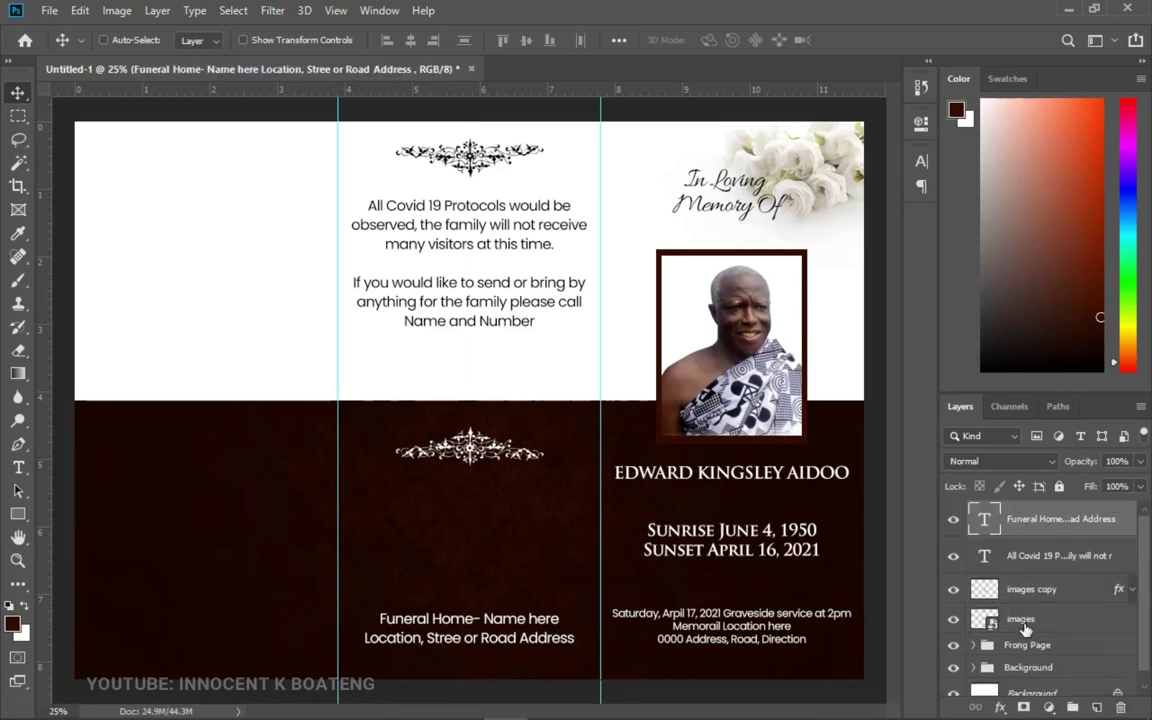
left_click(996, 624)
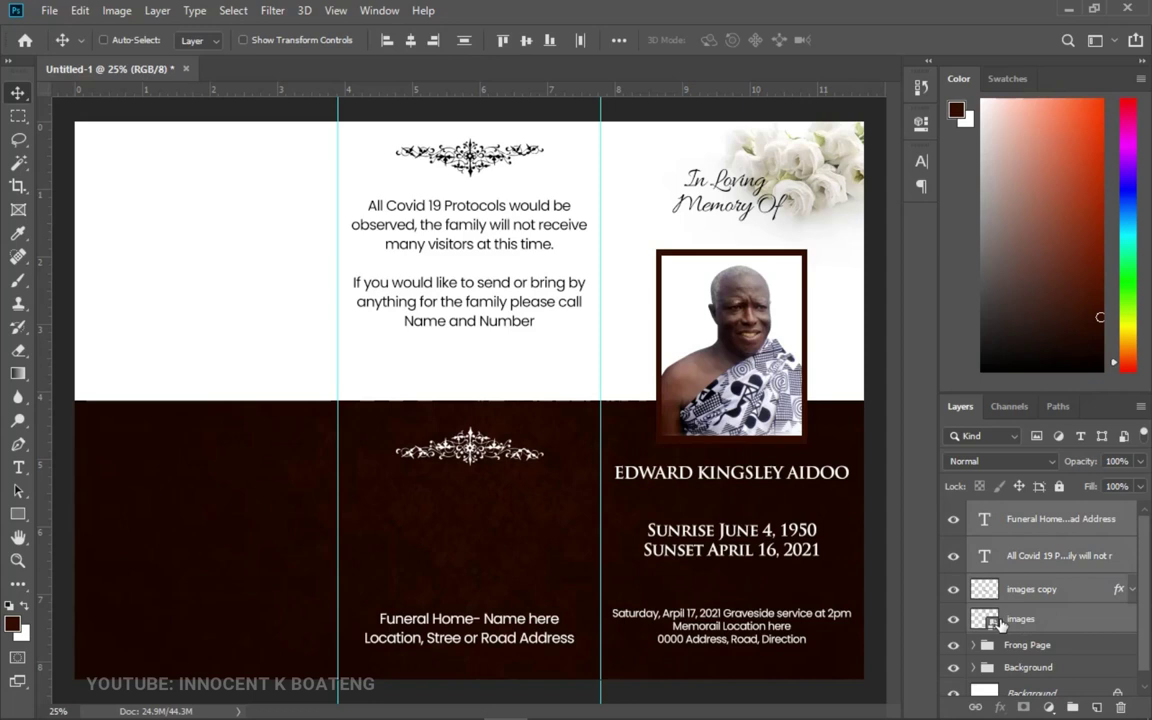
key("ctrl+g")
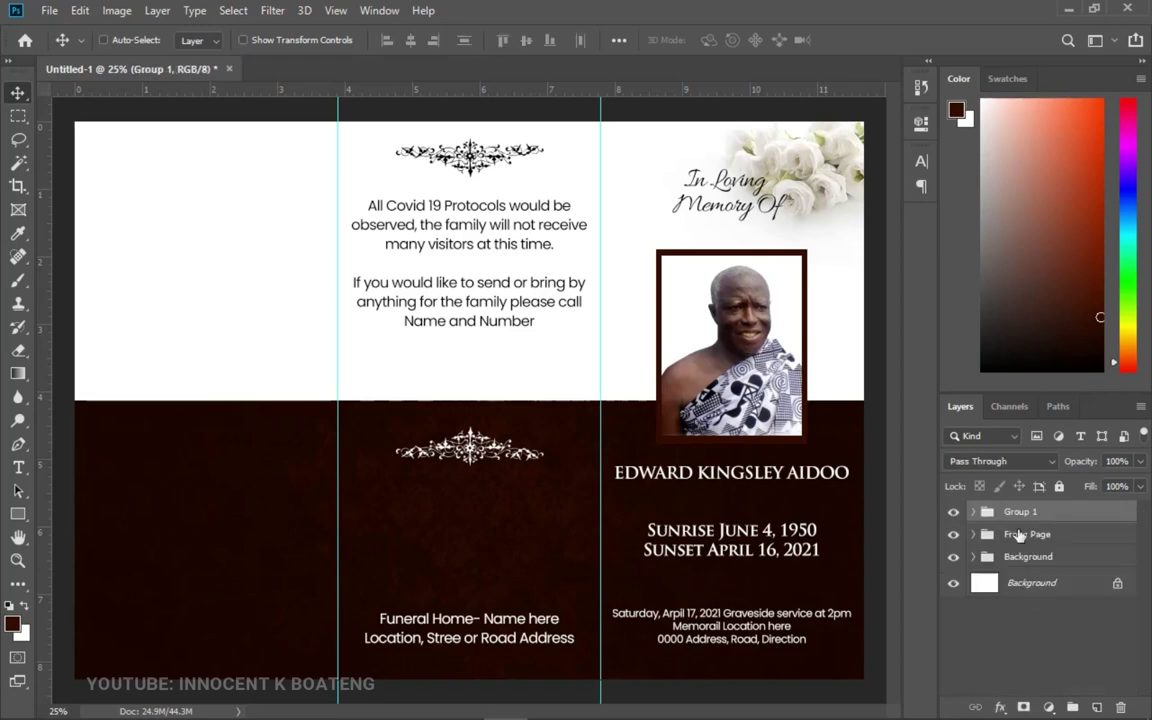
double_click(1020, 511)
type("Pa")
type("ck page")
key("Return")
double_click(1021, 536)
left_click(1031, 534)
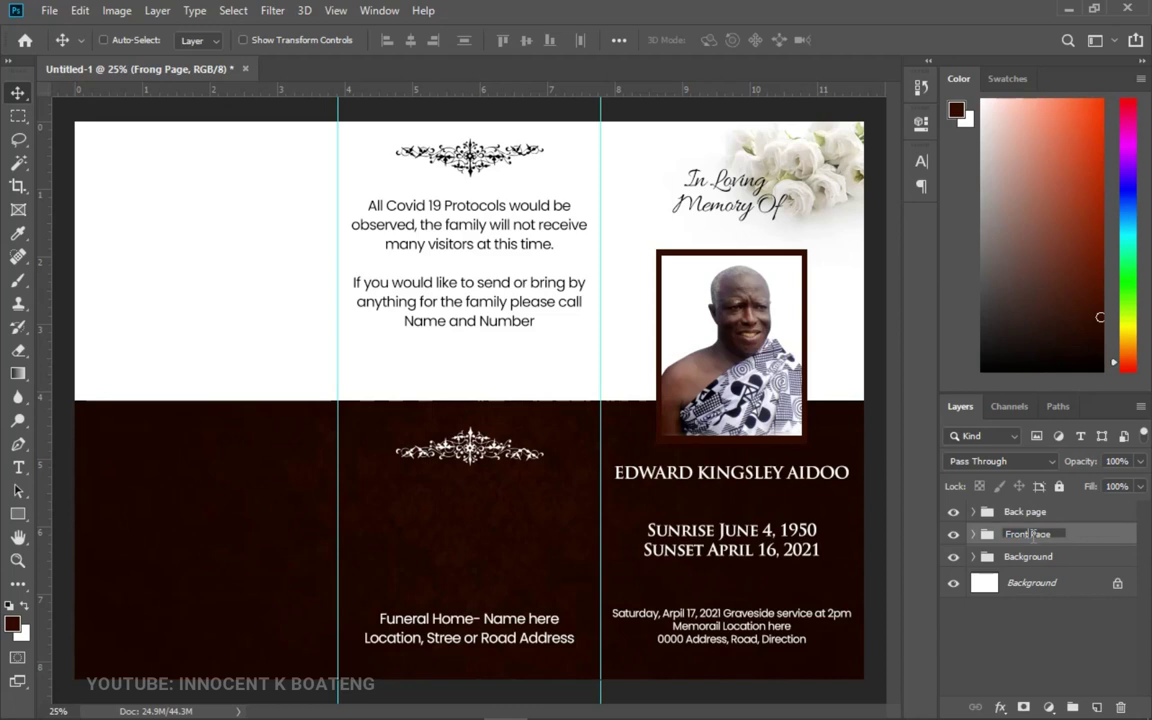
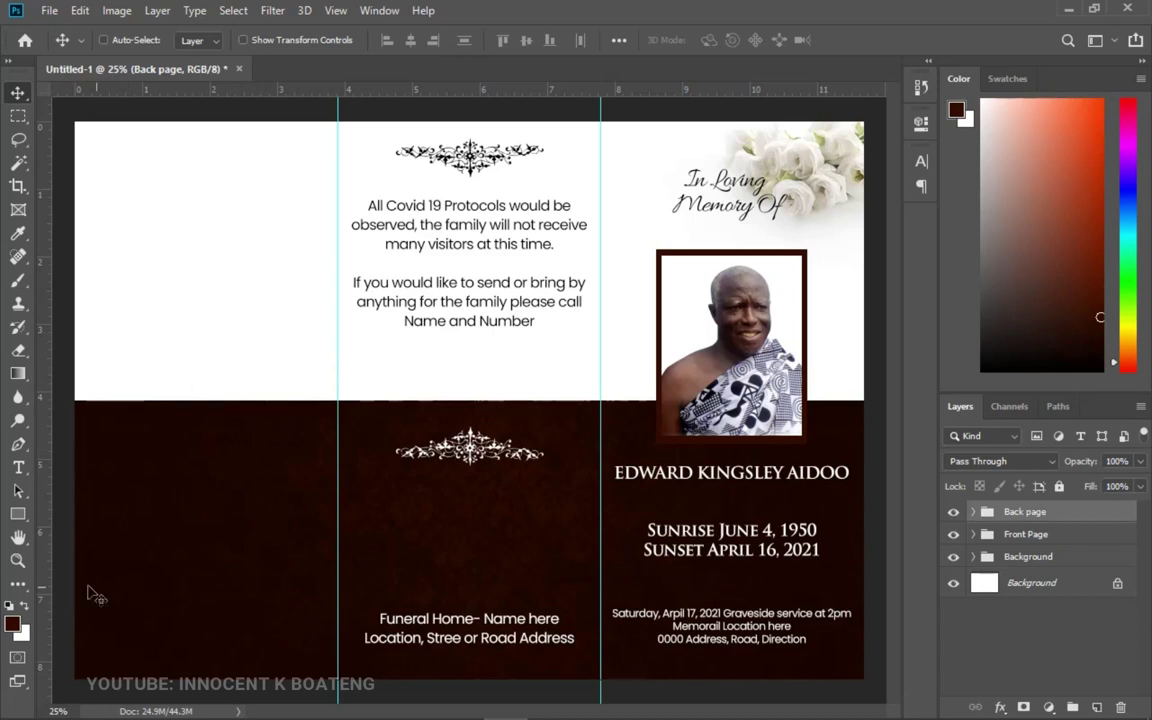
Step: Draw a rectangle near the top of the left panel and fill it with orange ff3800
left_click(17, 515)
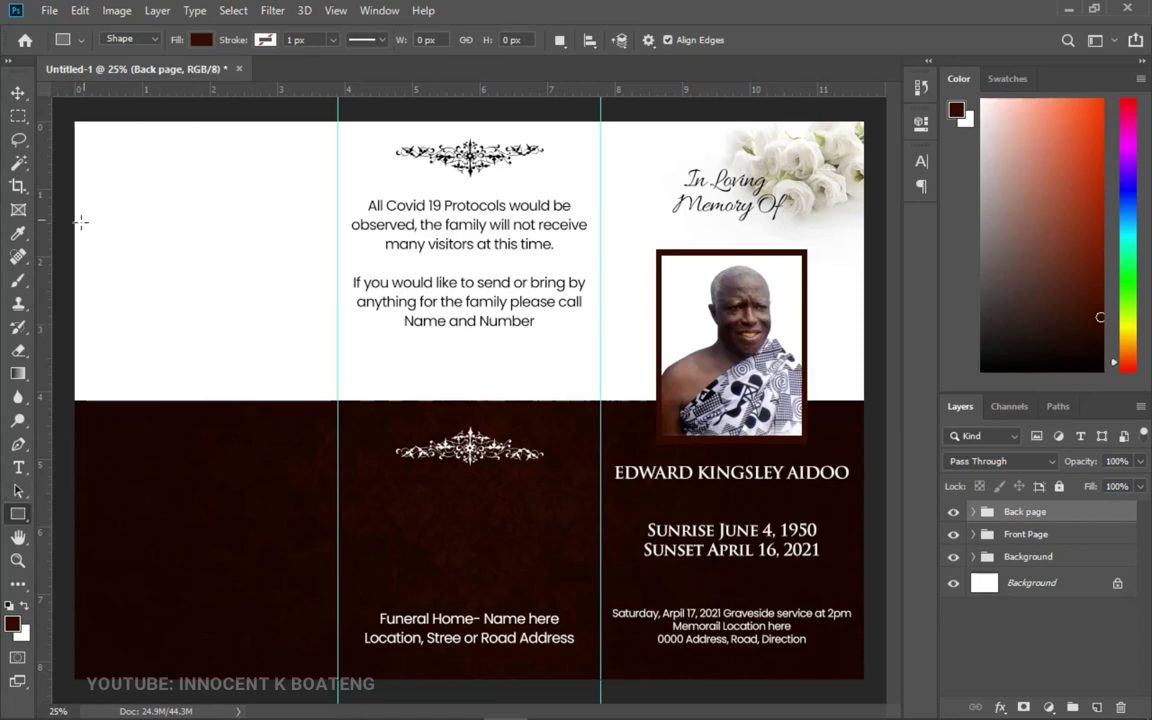
left_click_drag(89, 186, 213, 285)
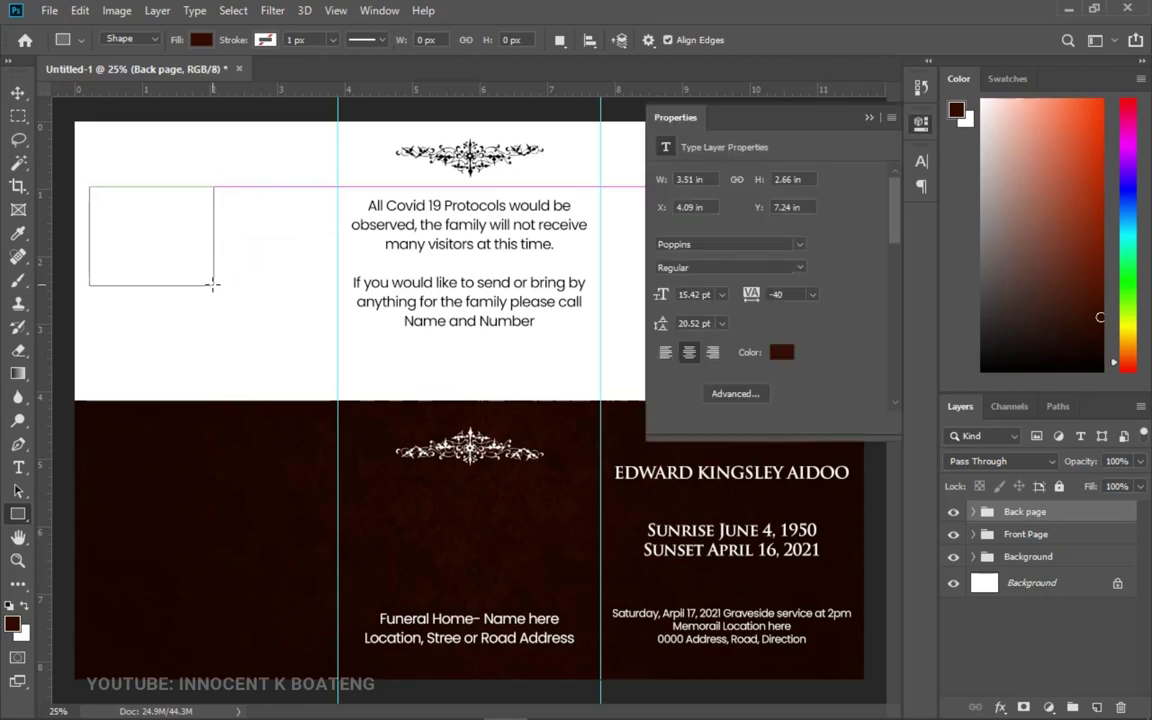
double_click(984, 515)
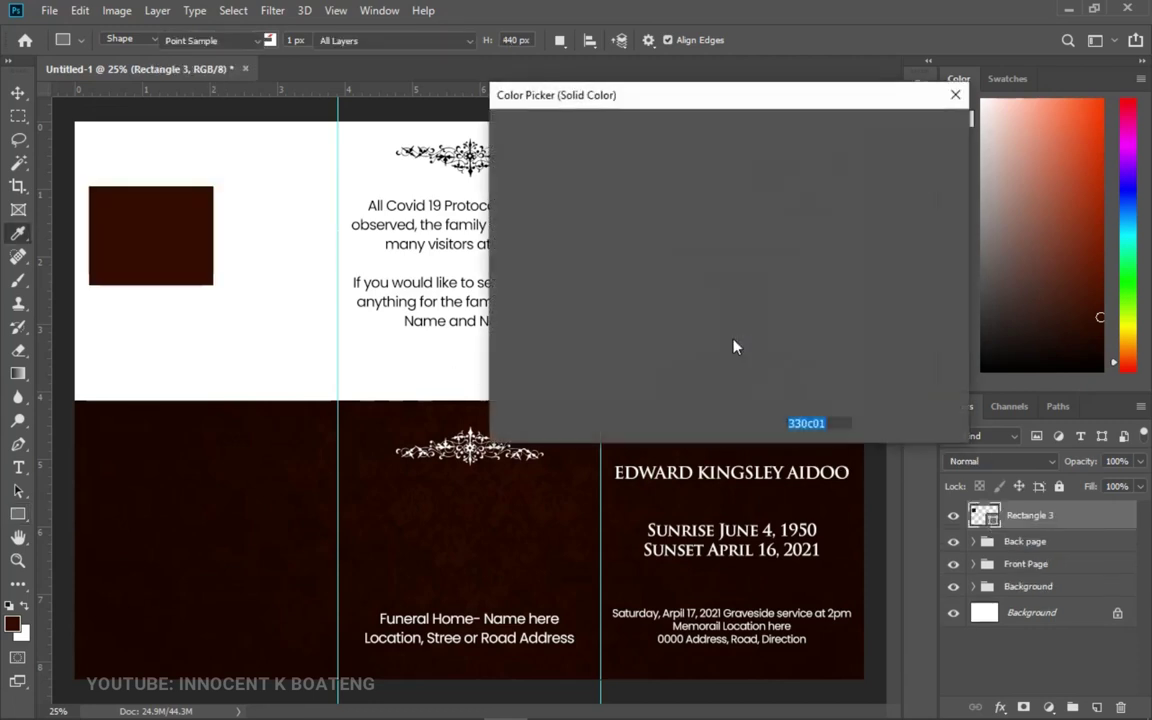
left_click_drag(680, 317, 726, 140)
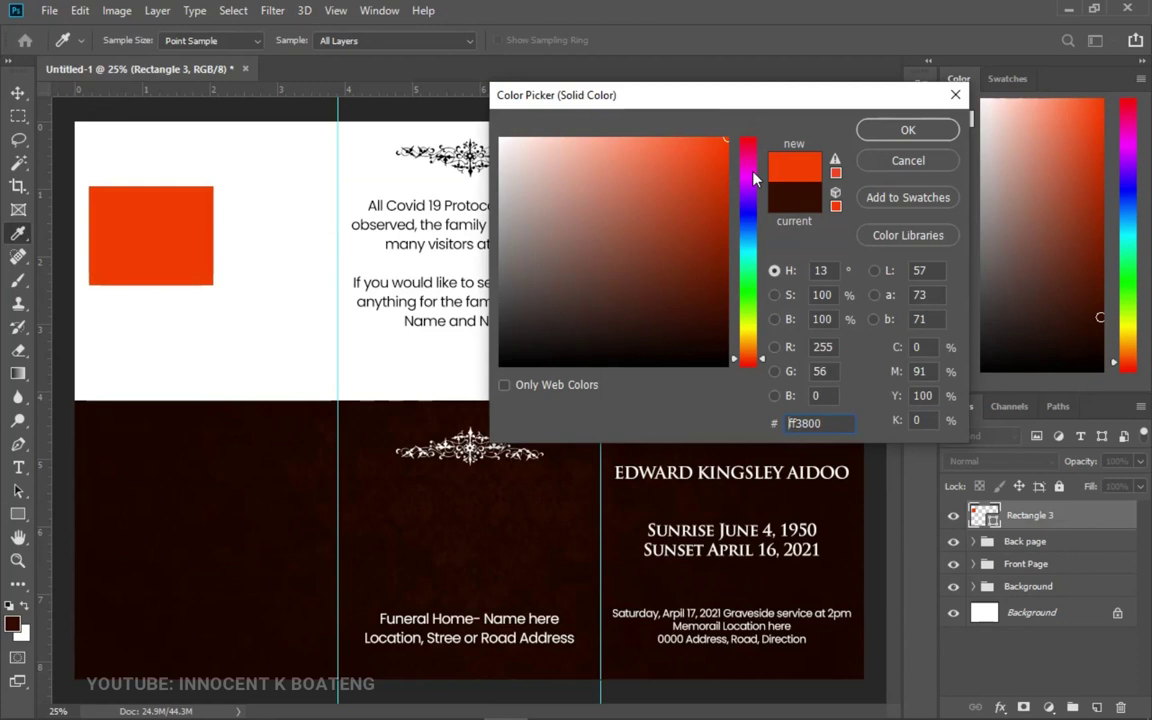
key("Return")
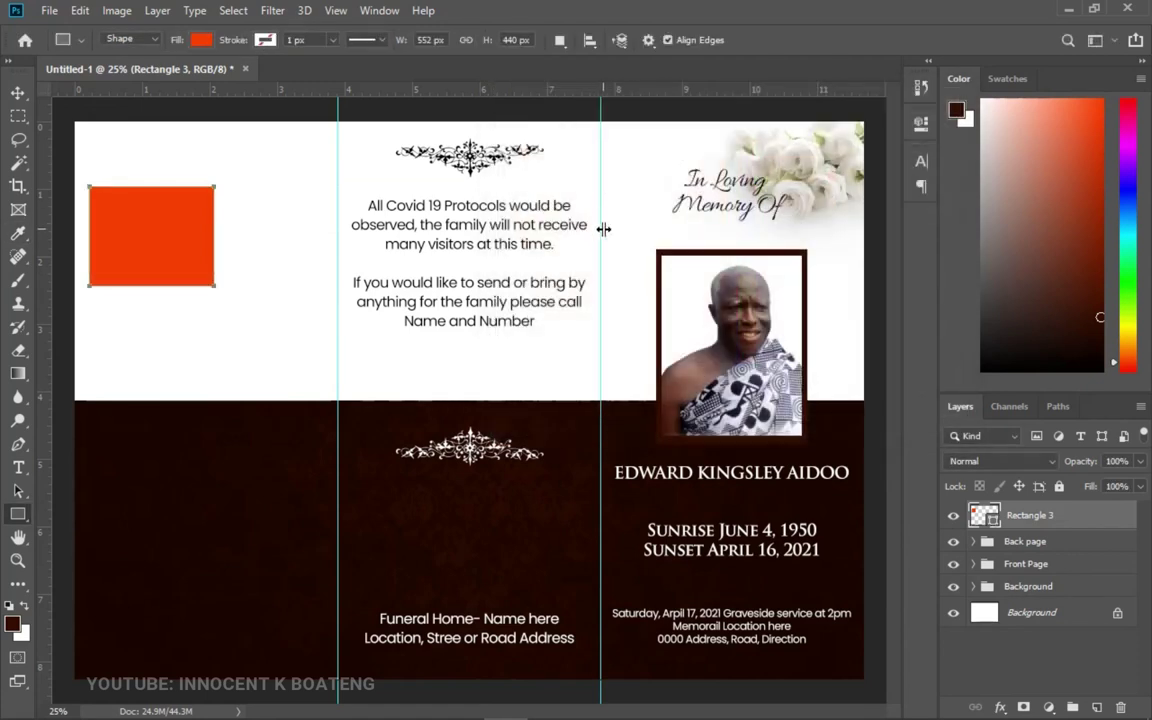
Step: Duplicate the orange rectangle with Ctrl+J and place the copy beside the original
key("ctrl+j")
key("v")
left_click_drag(197, 254, 307, 234)
Step: Scale both orange rectangles down slightly and set them just inside the page's left edge
left_click(1000, 544, "ctrl")
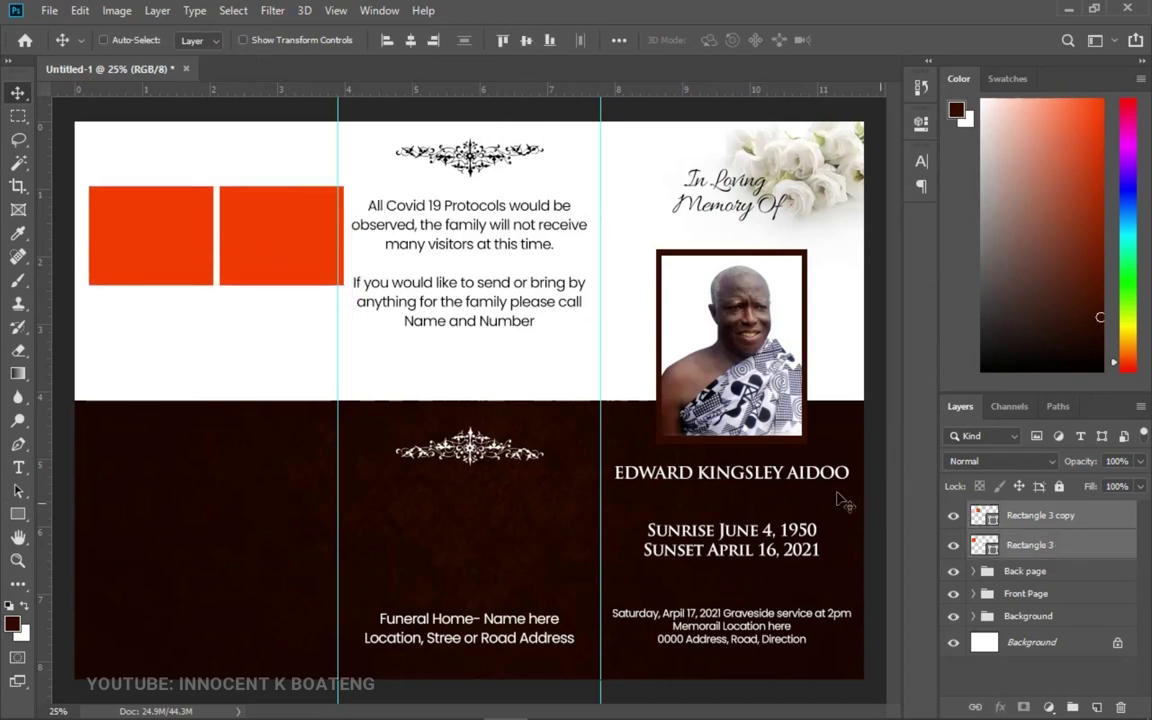
key("ctrl+t")
mouse_move(345, 286)
left_mouse_down()
mouse_move(318, 270)
mouse_move(339, 285)
left_mouse_up()
key("Return")
left_click_drag(411, 290, 392, 275)
key("shift+Right")
key("shift+Right")
key("shift+Right")
key("shift+Right")
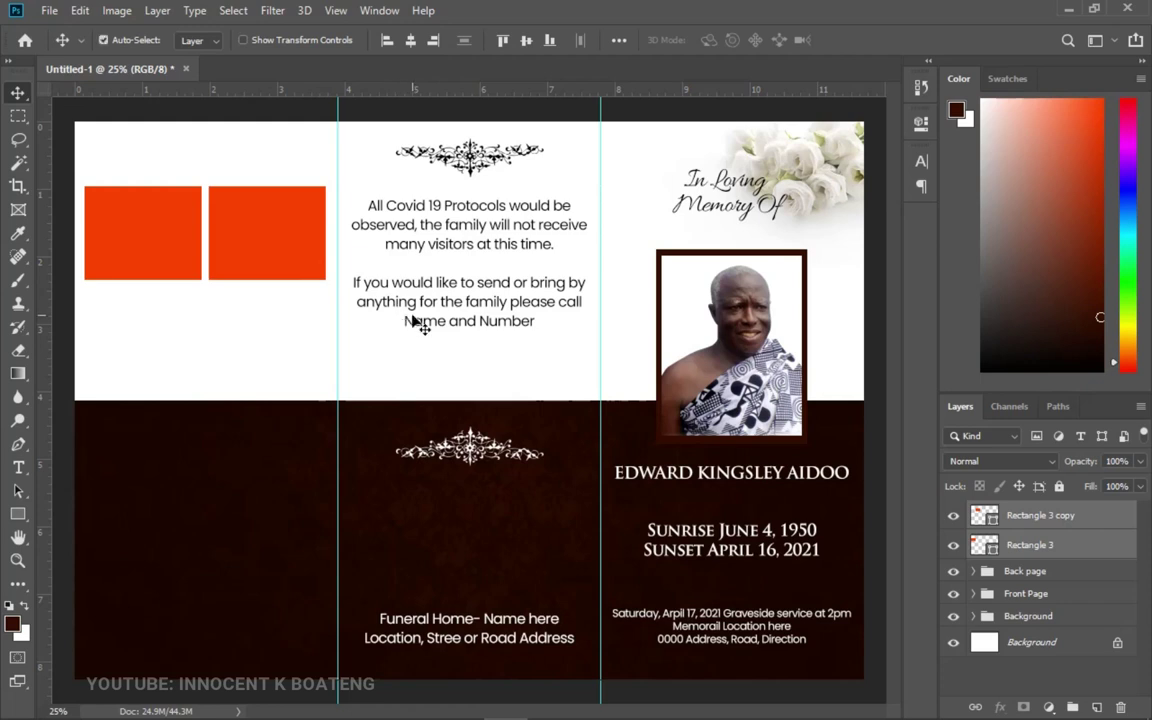
Step: Duplicate the pair downward to build four rows of orange boxes
left_click_drag(300, 215, 278, 330)
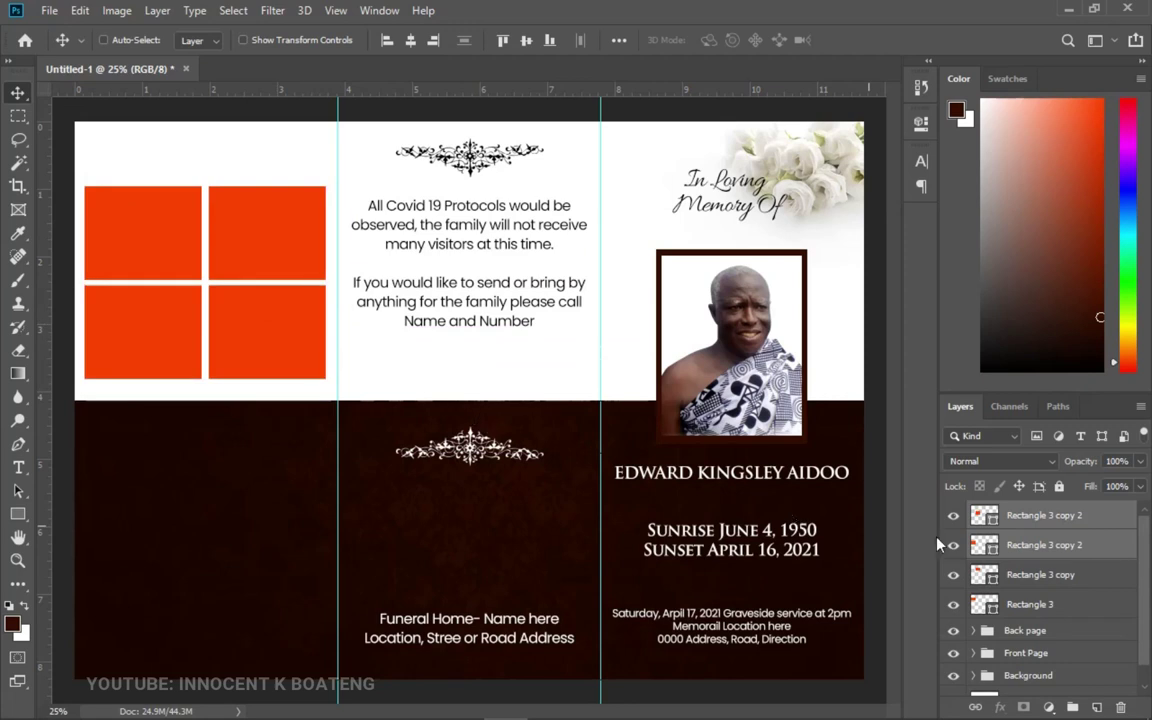
left_click(1040, 516)
left_click(1033, 606, "shift")
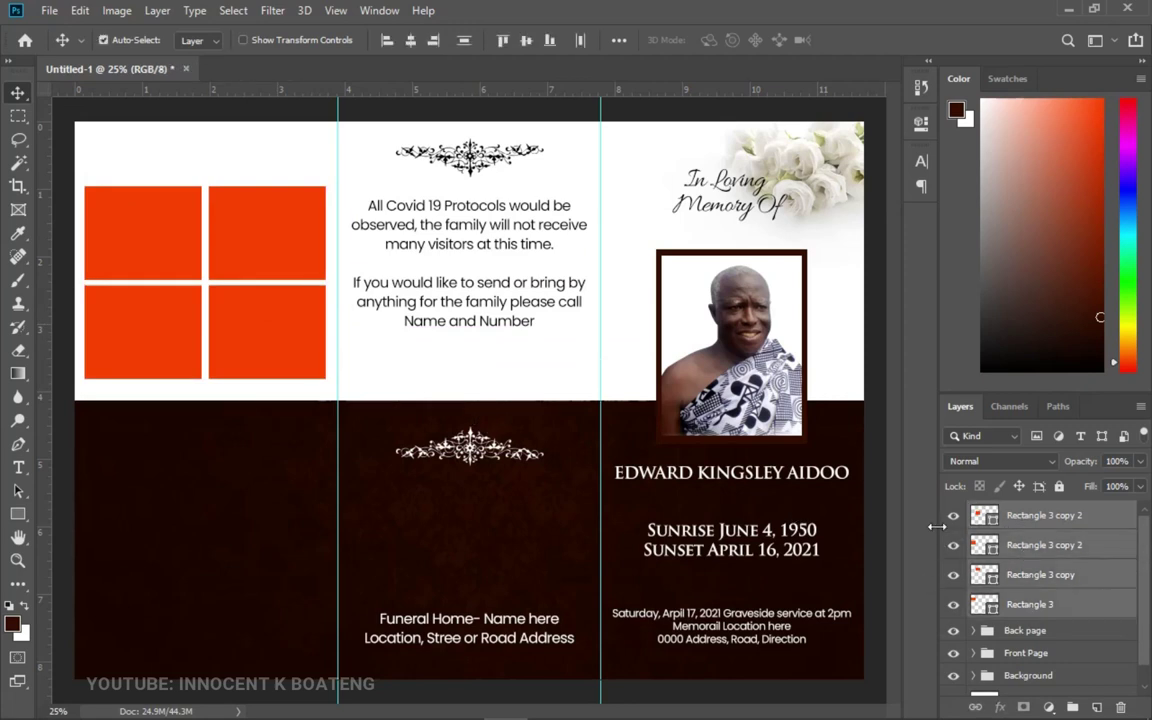
key("ctrl+j")
left_click_drag(280, 237, 290, 436)
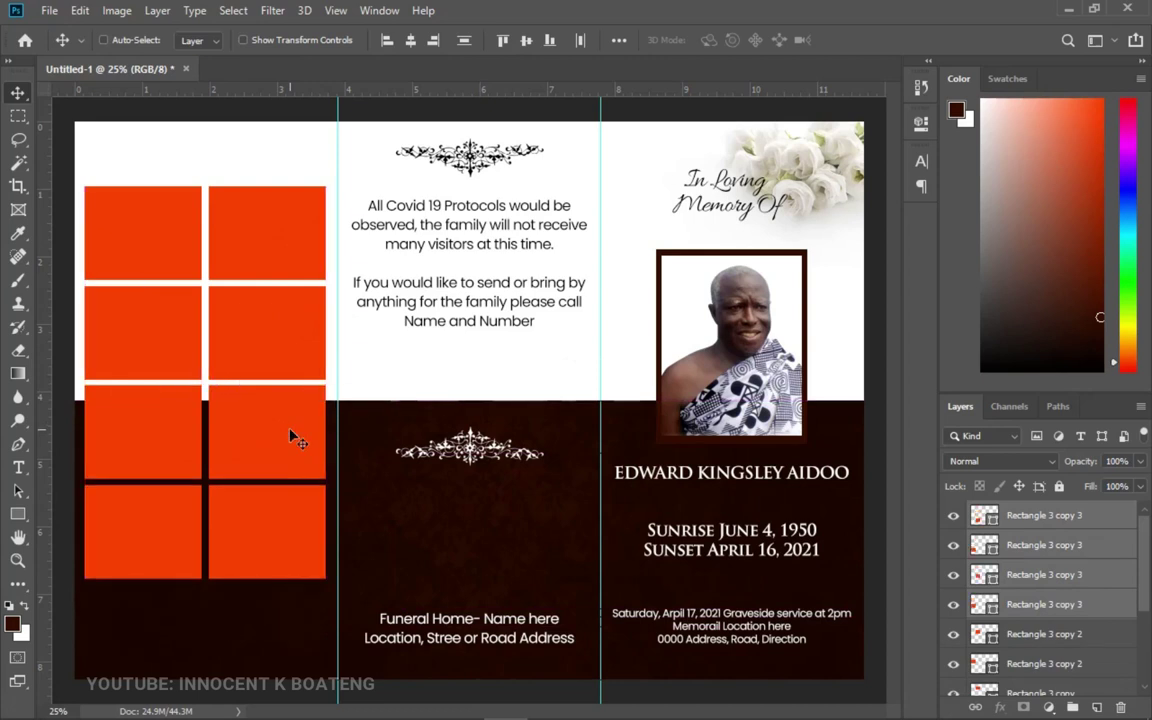
Step: Select all eight rectangle layers and group them into Group 1
left_click(1045, 518)
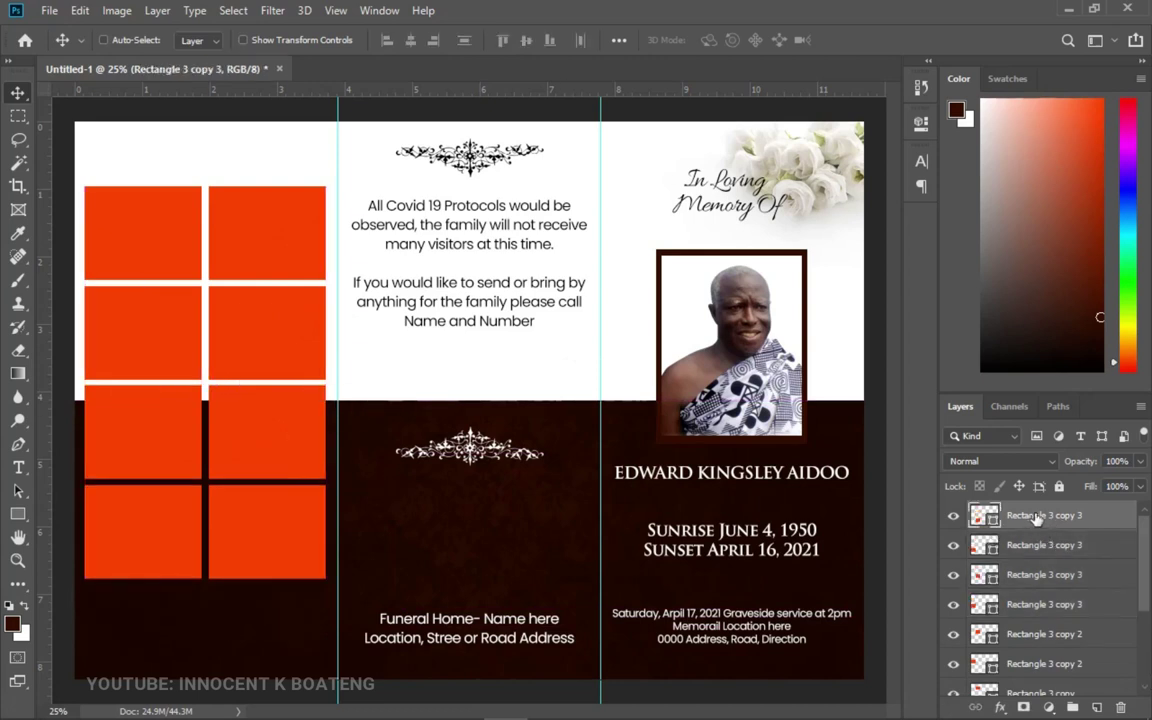
scroll(1036, 600, "down", 2)
left_click(1033, 665, "shift")
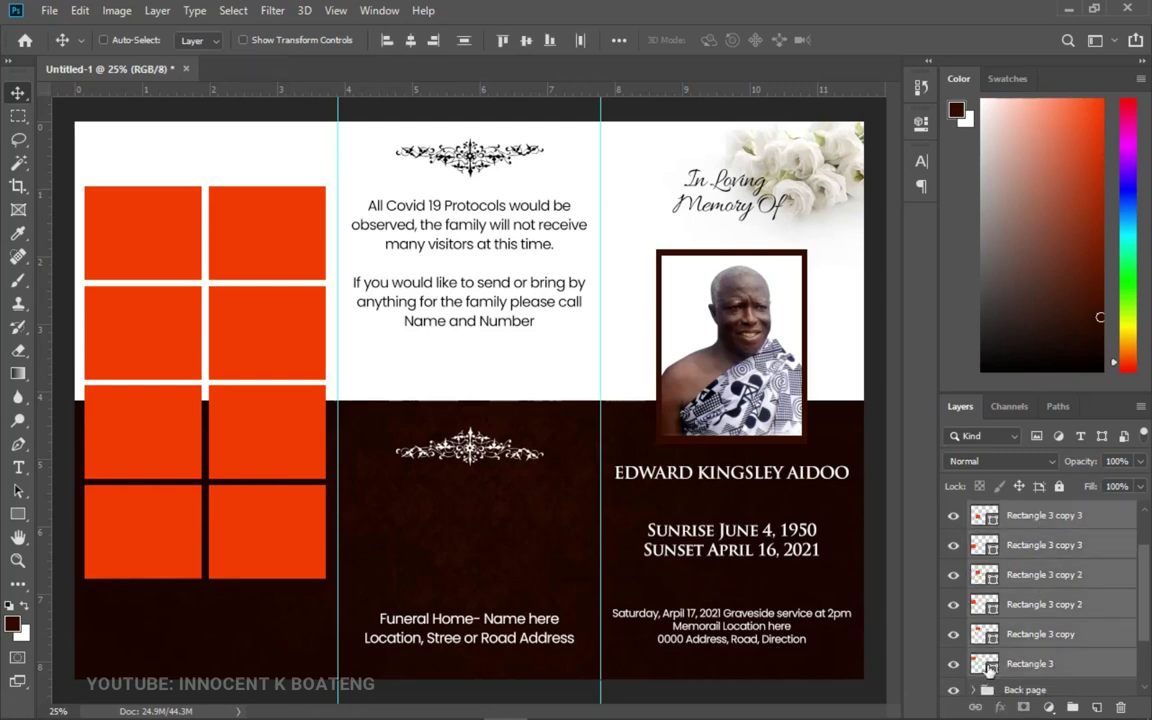
key("ctrl+g")
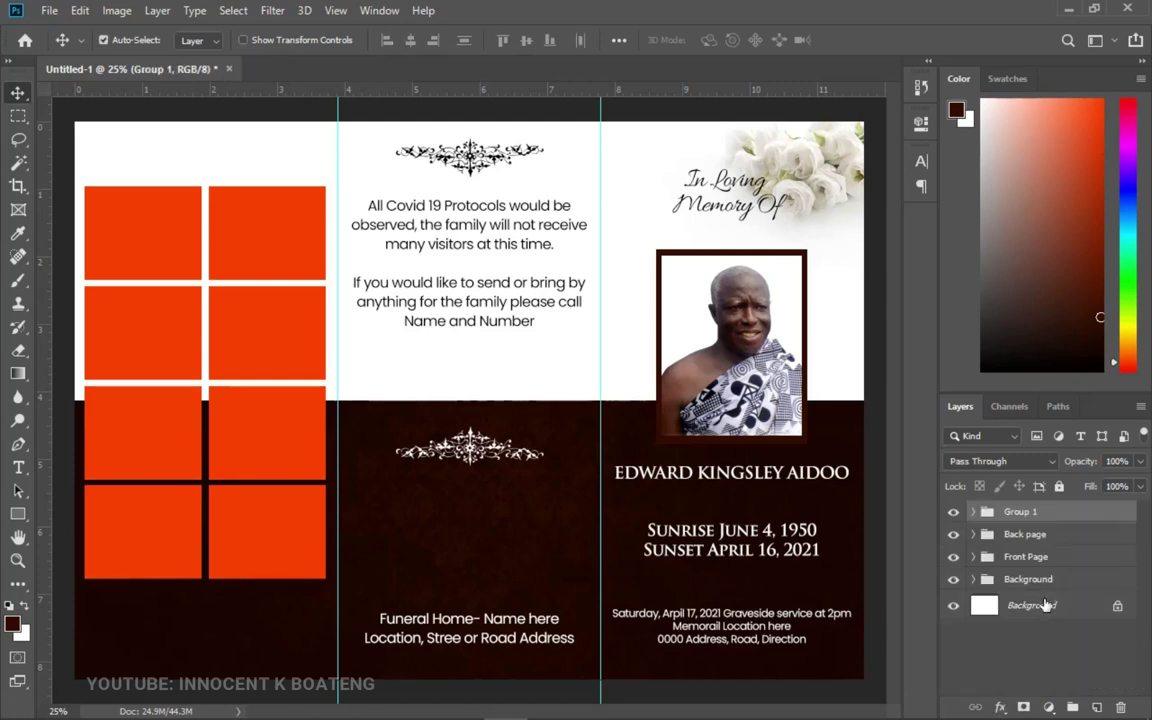
key("ctrl+a")
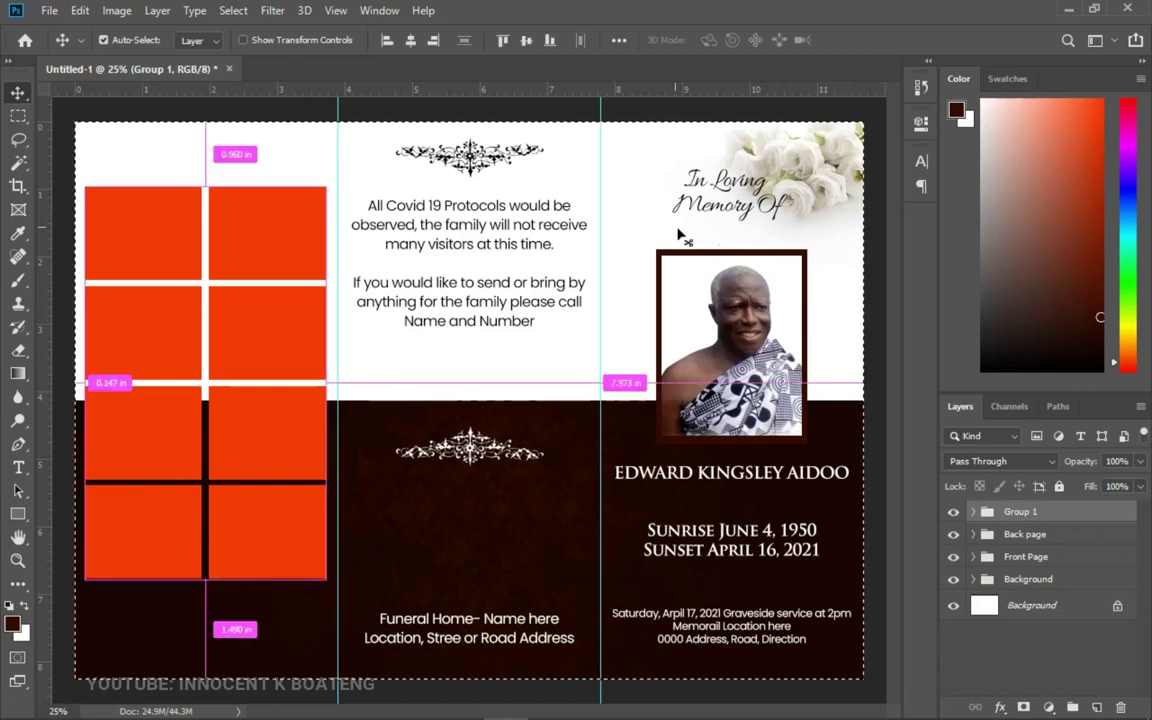
Step: Centre the box grid vertically on the page and clear the canvas selection
left_click(526, 41)
key("ctrl+d")
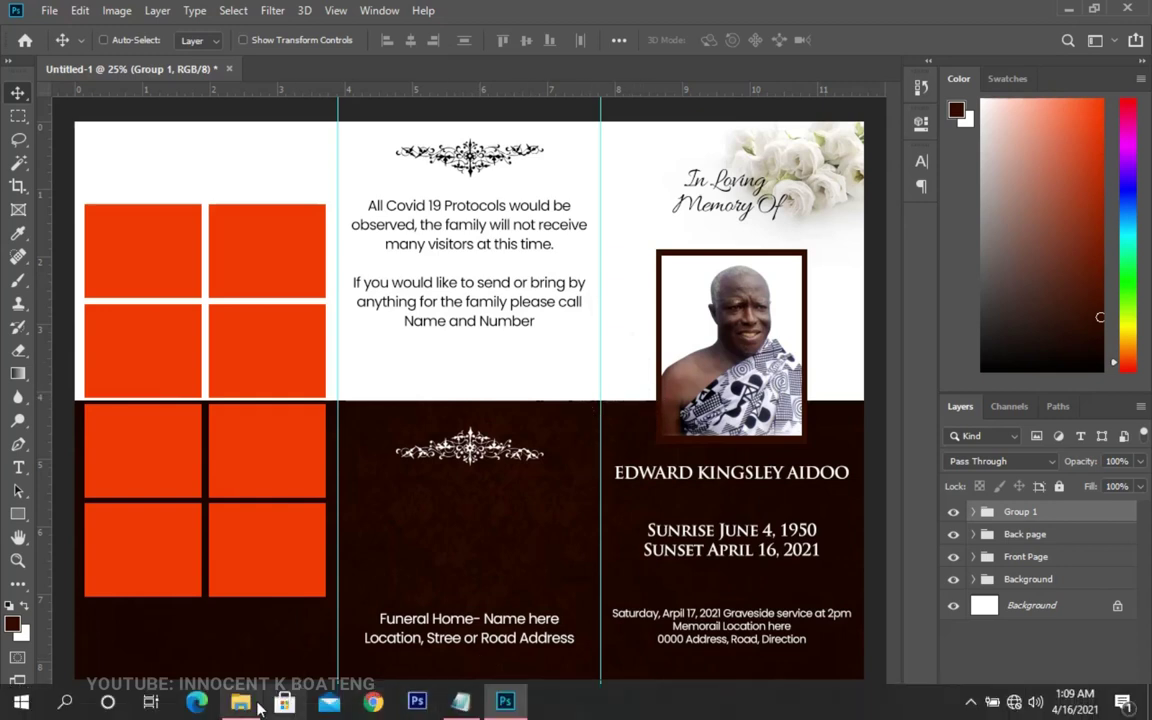
left_click(240, 708)
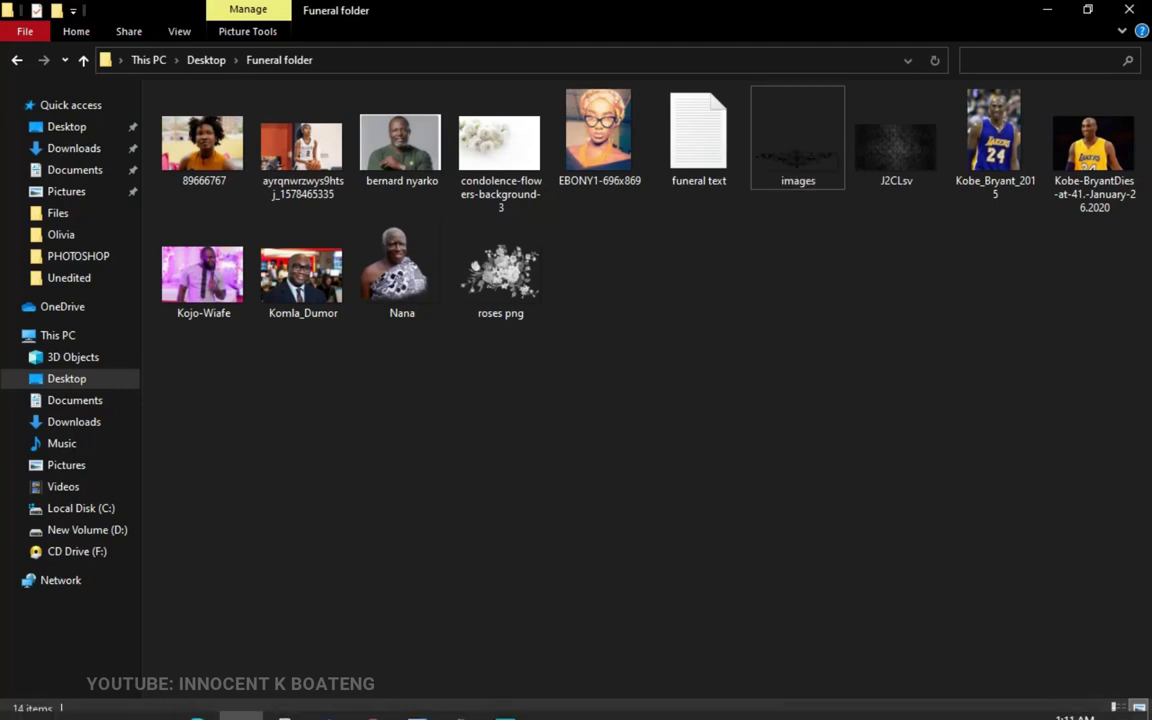
left_click(505, 702)
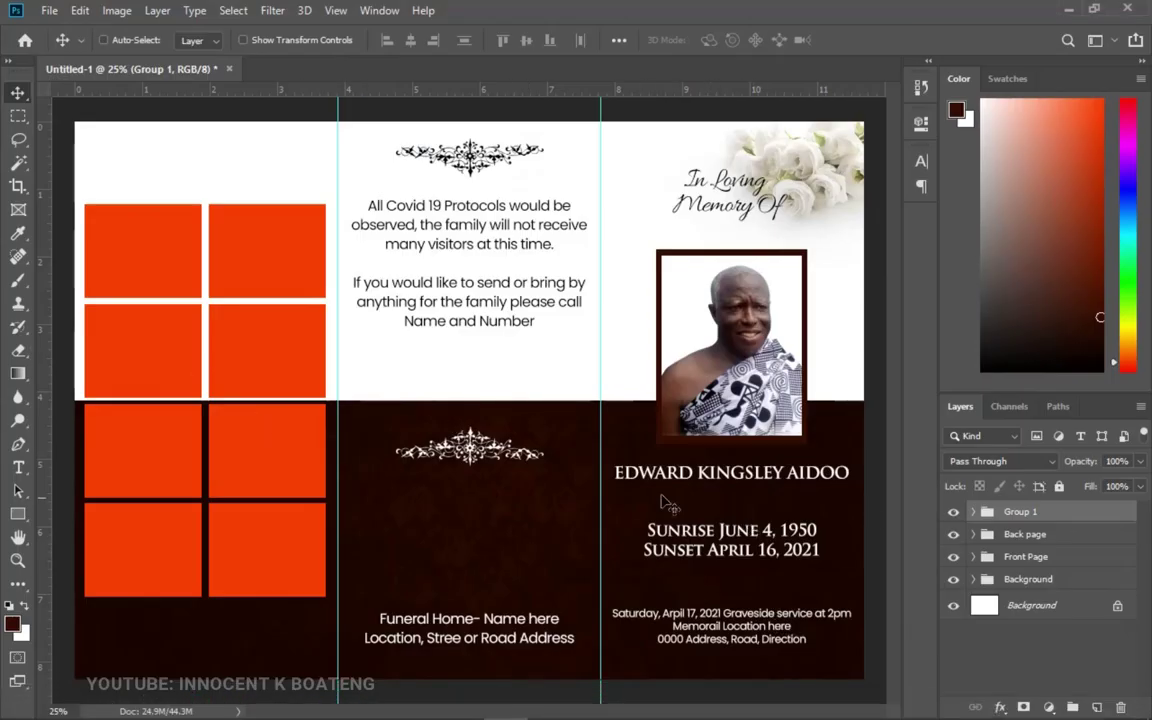
Step: Select the top-left box's layer in Group 1, then pick the 89666767 photo in the Funeral folder
left_click(973, 512)
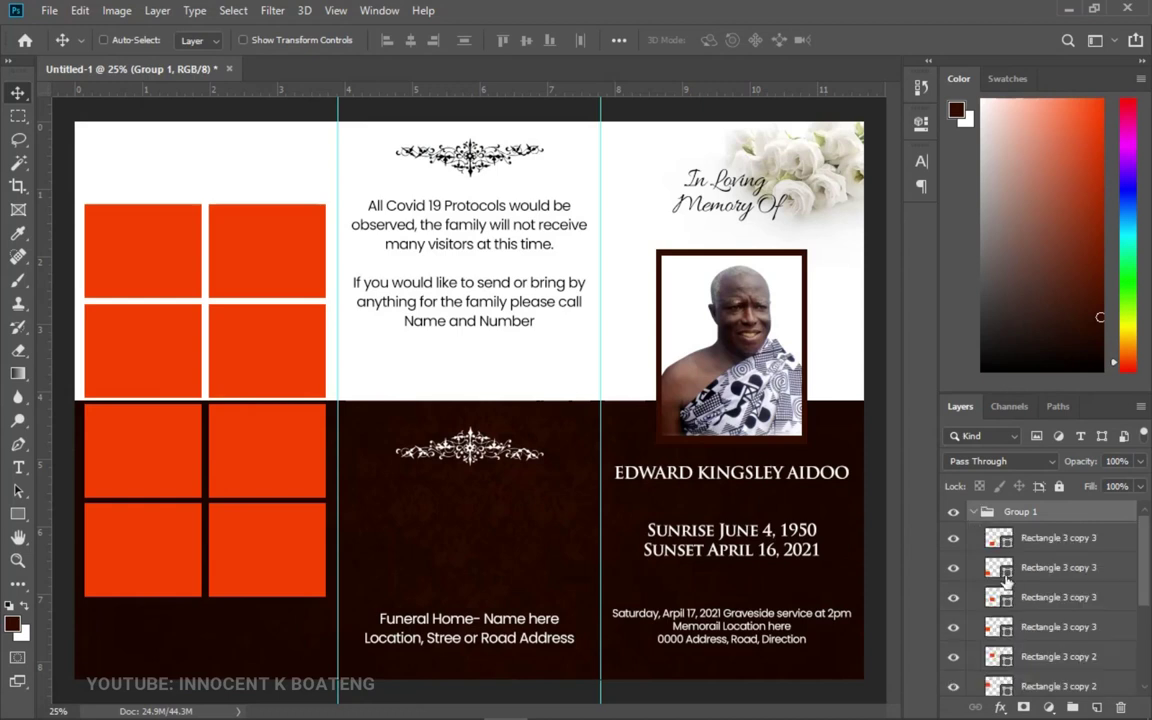
right_click(142, 235)
left_click(165, 238)
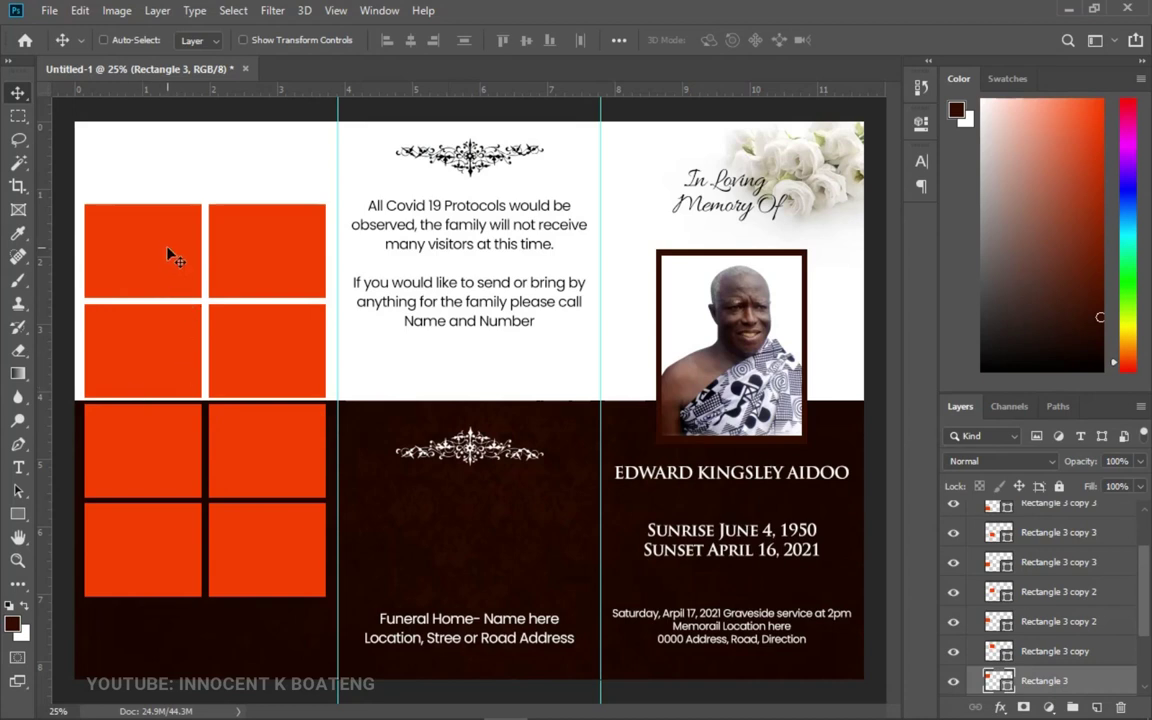
scroll(1045, 600, "down", 2)
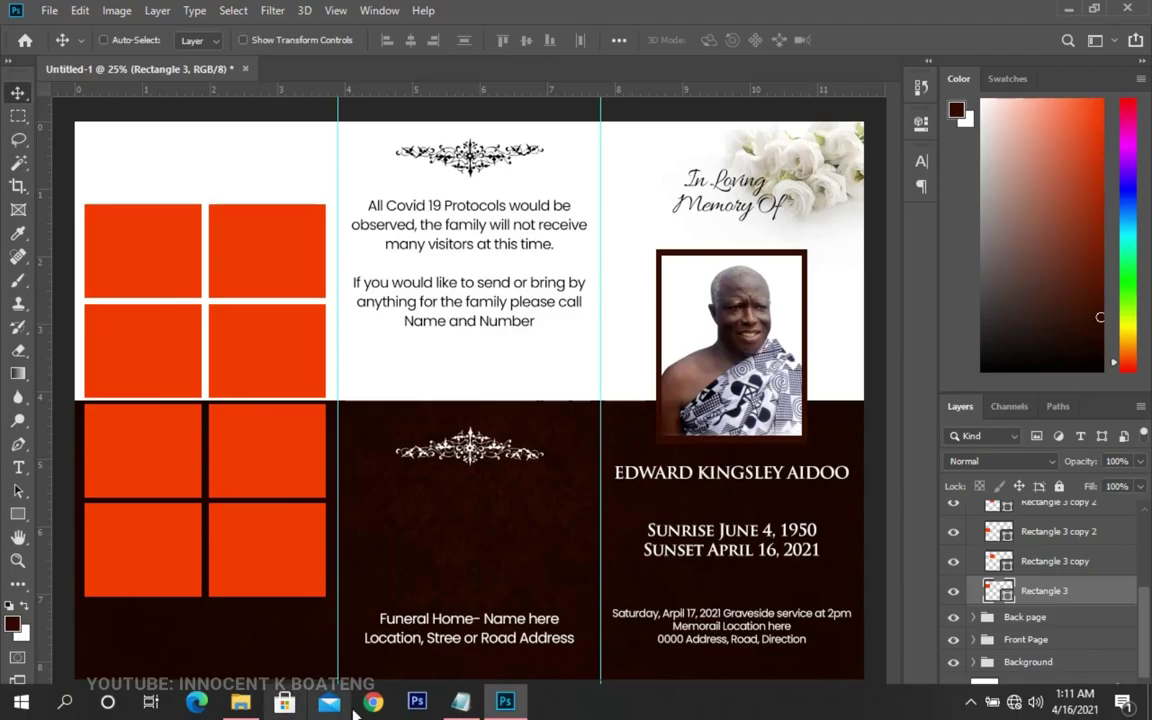
left_click(240, 703)
left_click(168, 158)
Step: Place the 89666767 photo onto the left panel and clip it to the top-left box
left_click_drag(219, 176, 332, 342)
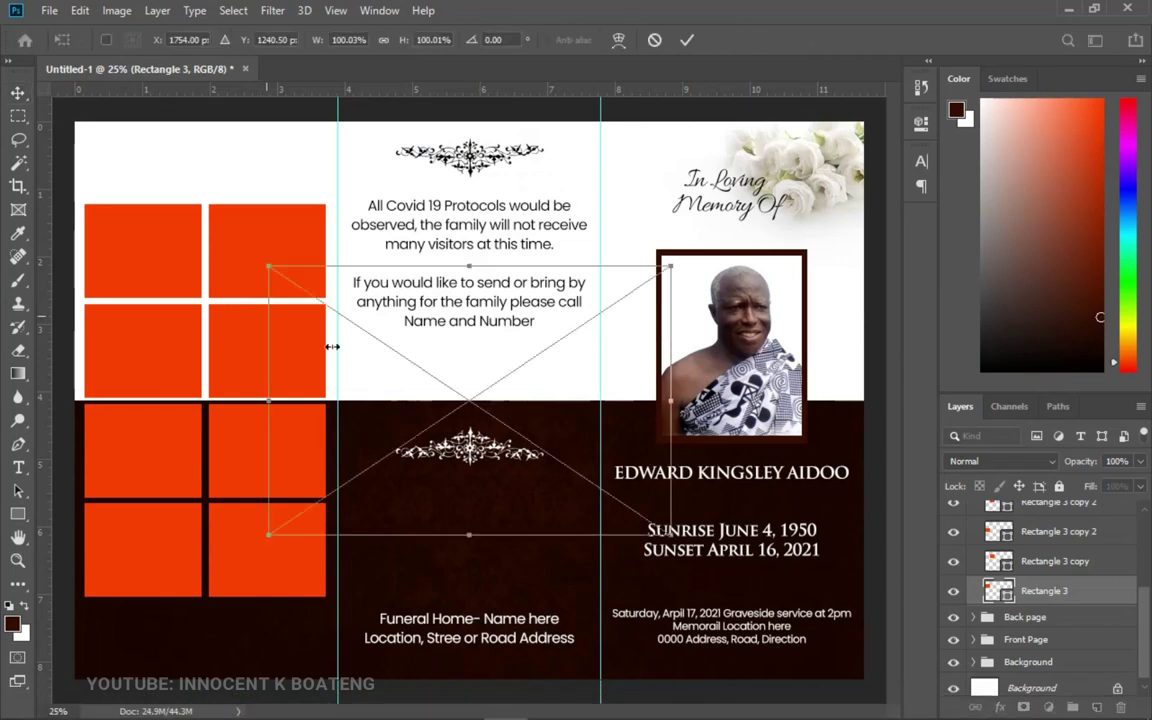
left_click_drag(556, 355, 320, 272)
key("Return")
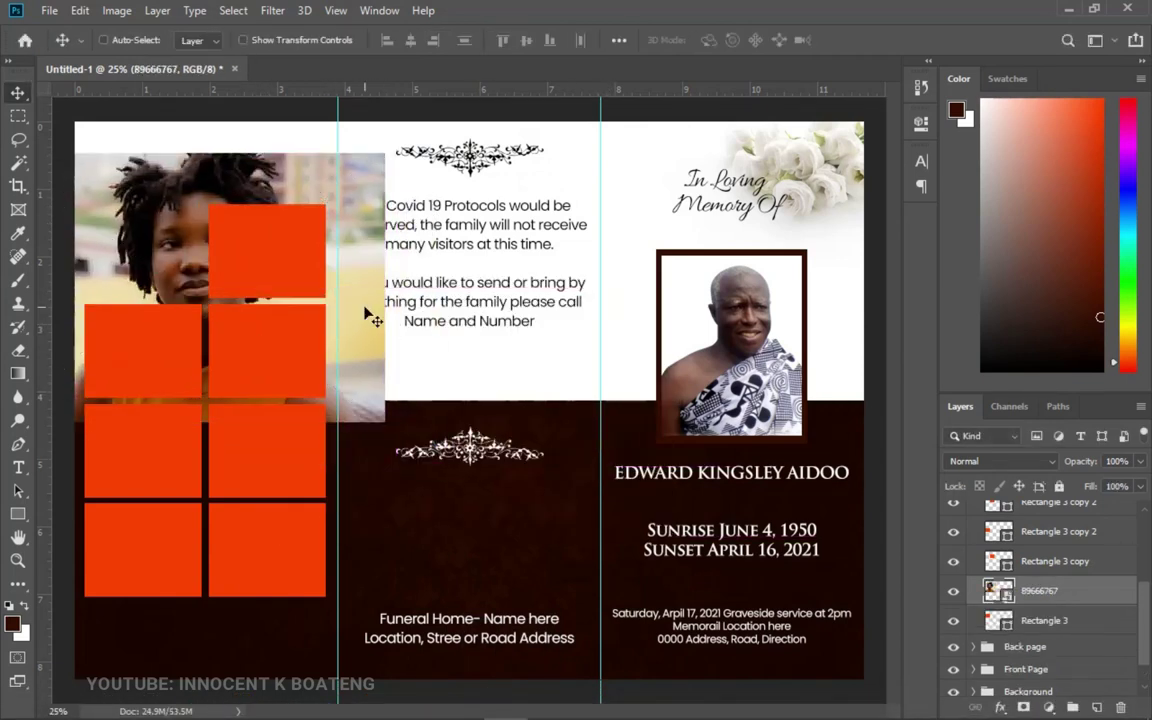
right_click(1068, 596)
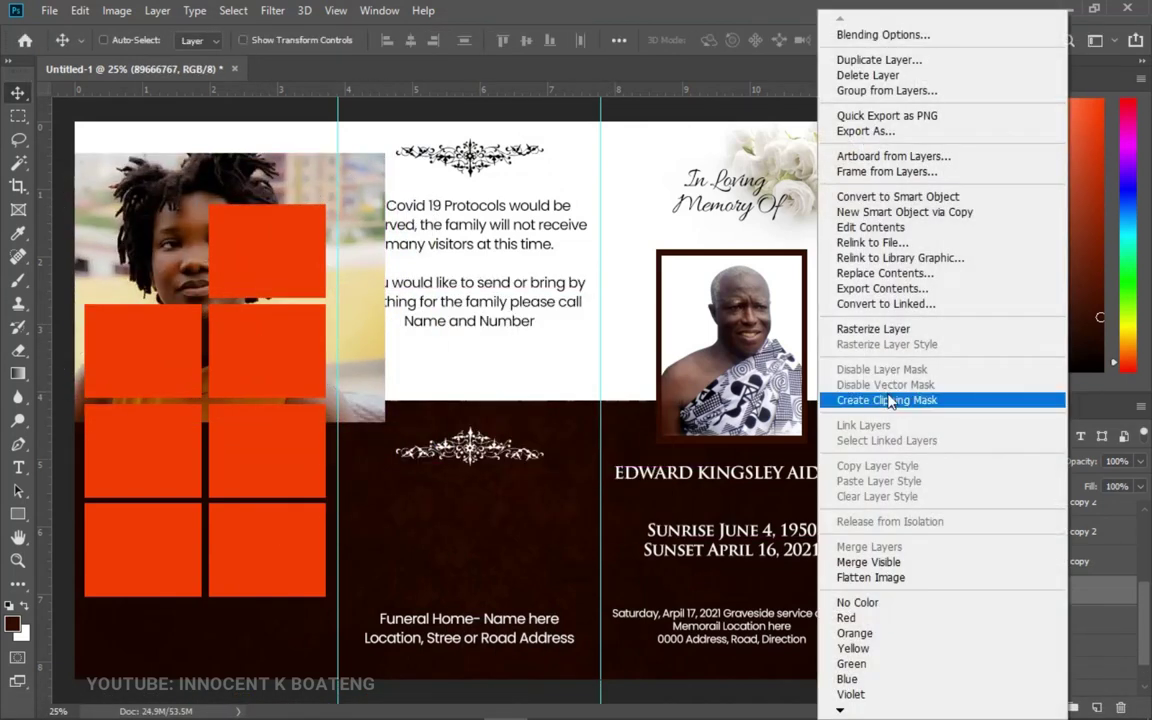
left_click(880, 400)
Step: Scale the clipped 89666767 photo down to fit the top-left box
key("ctrl+t")
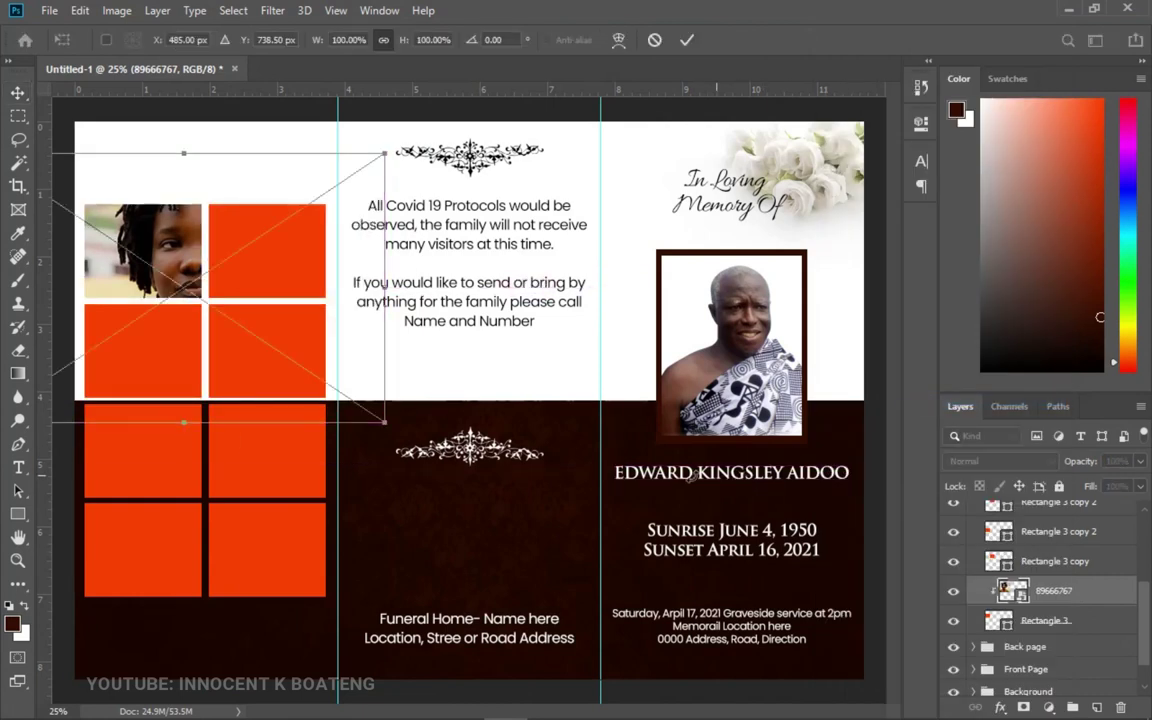
left_click_drag(390, 424, 204, 294)
left_click_drag(242, 199, 206, 201)
key("Return")
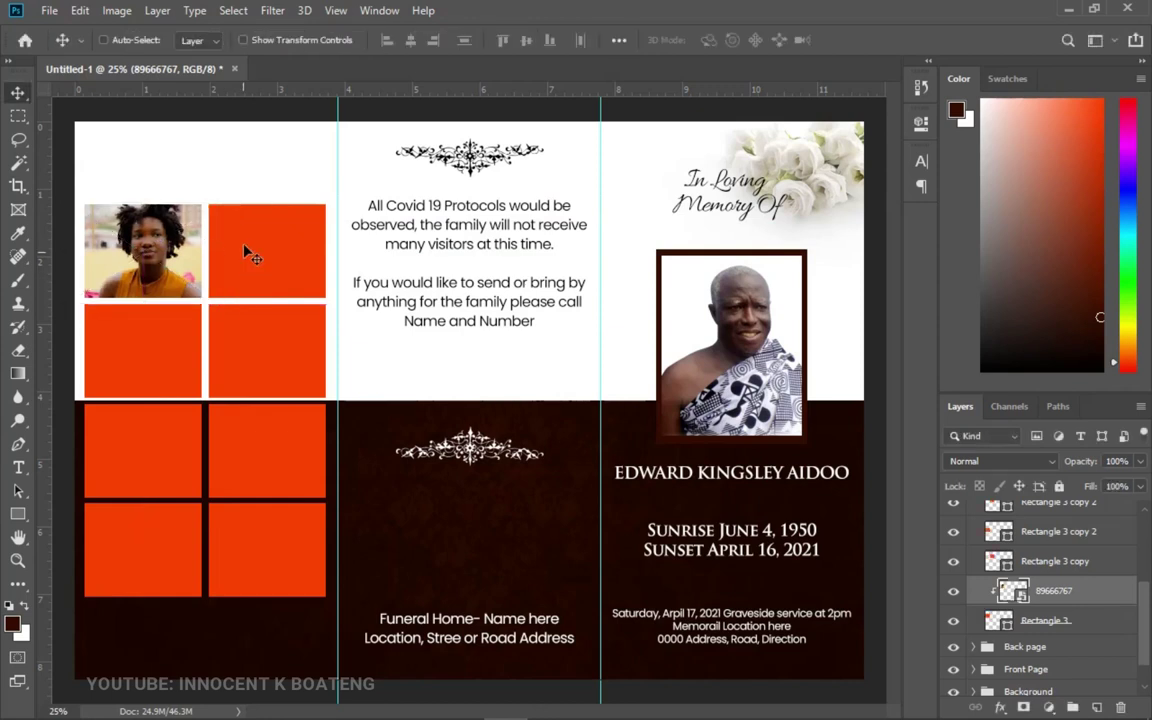
right_click(273, 240)
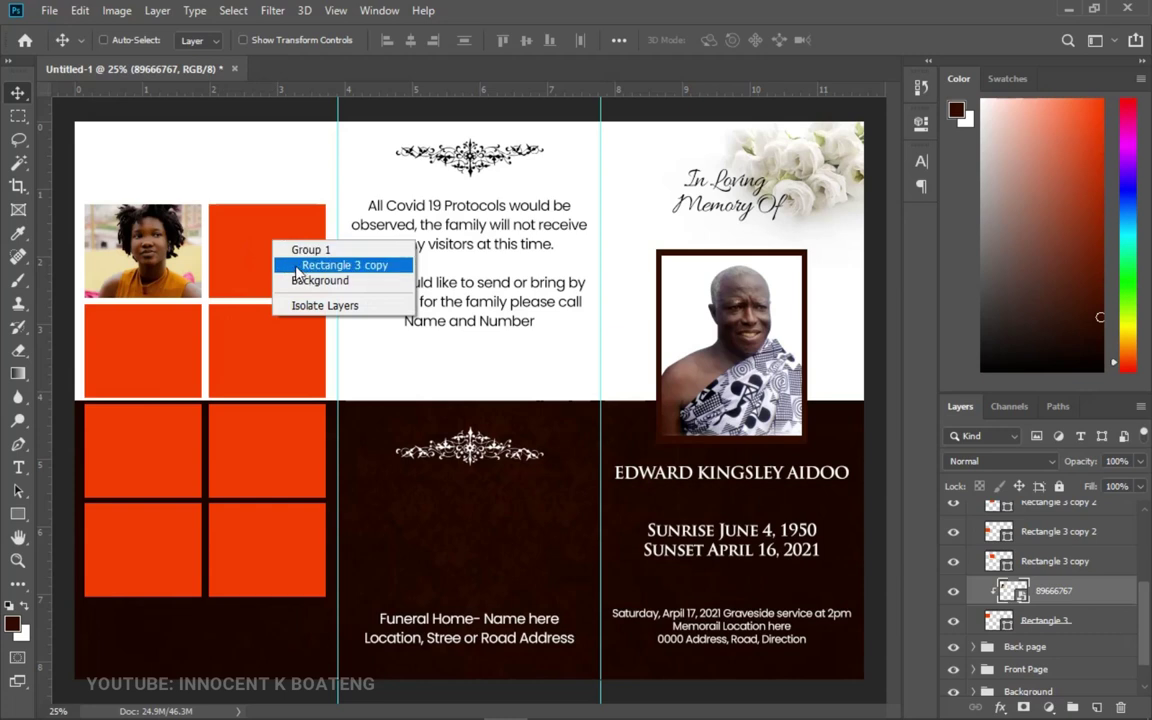
Step: Place the basketball photo and clip it to the top-right box
left_click(300, 266)
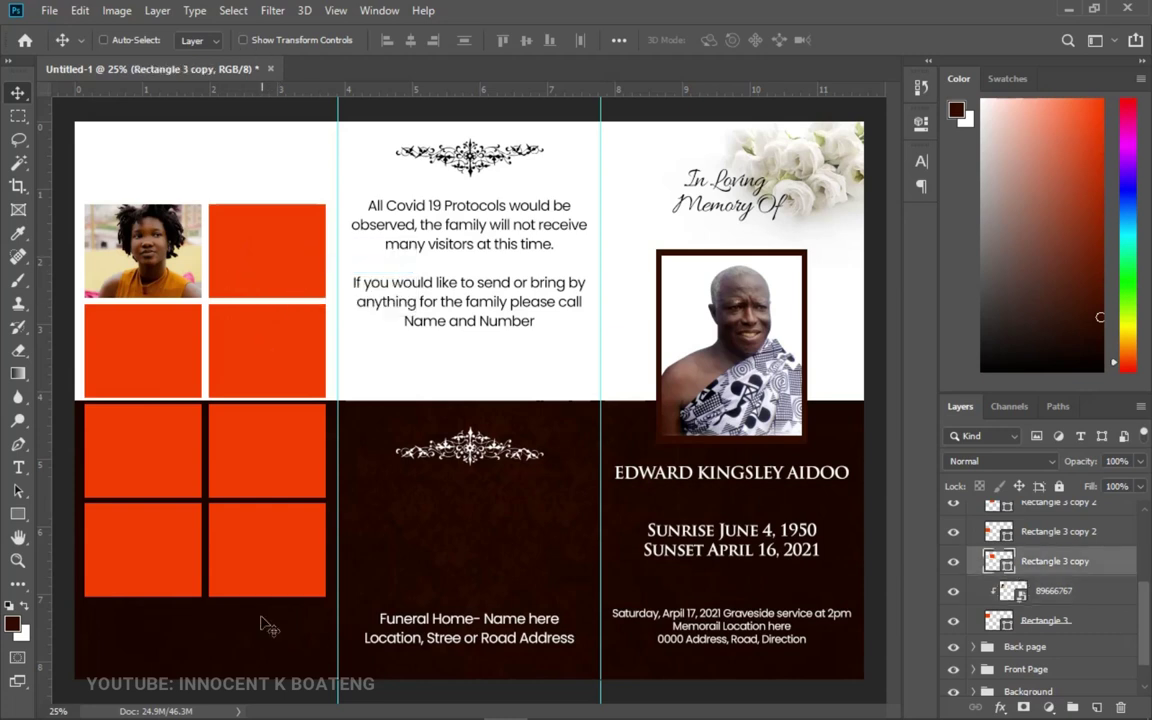
left_click(240, 697)
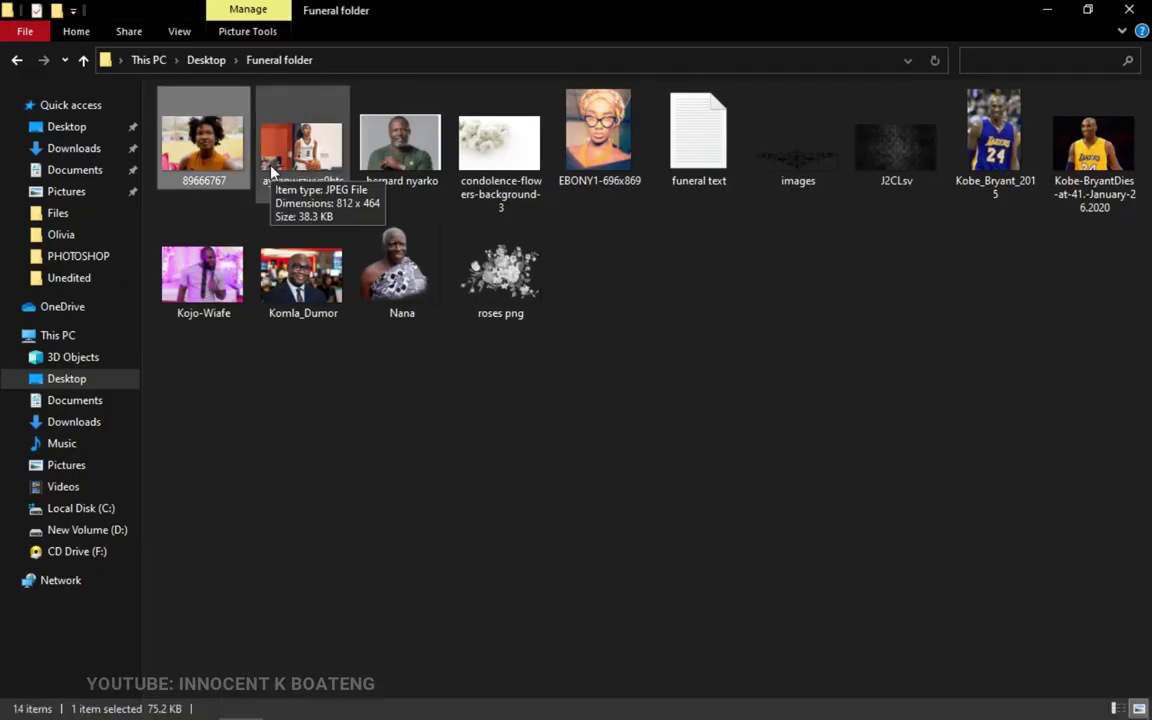
left_click_drag(295, 163, 270, 232)
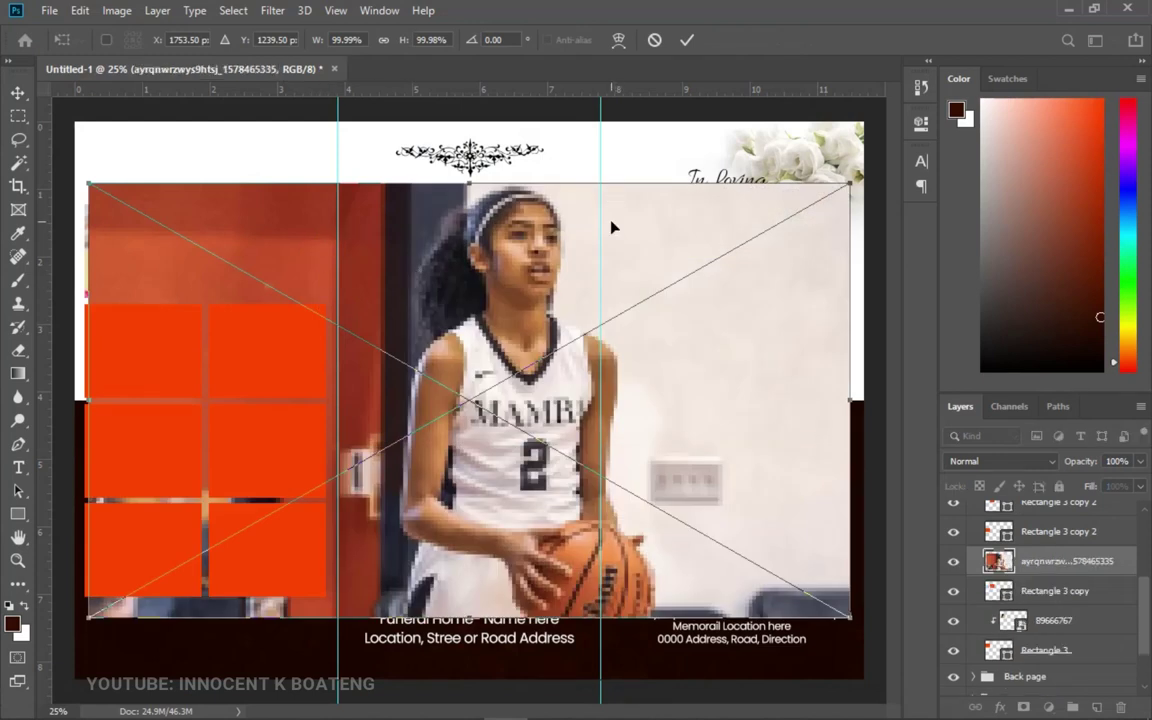
key("Return")
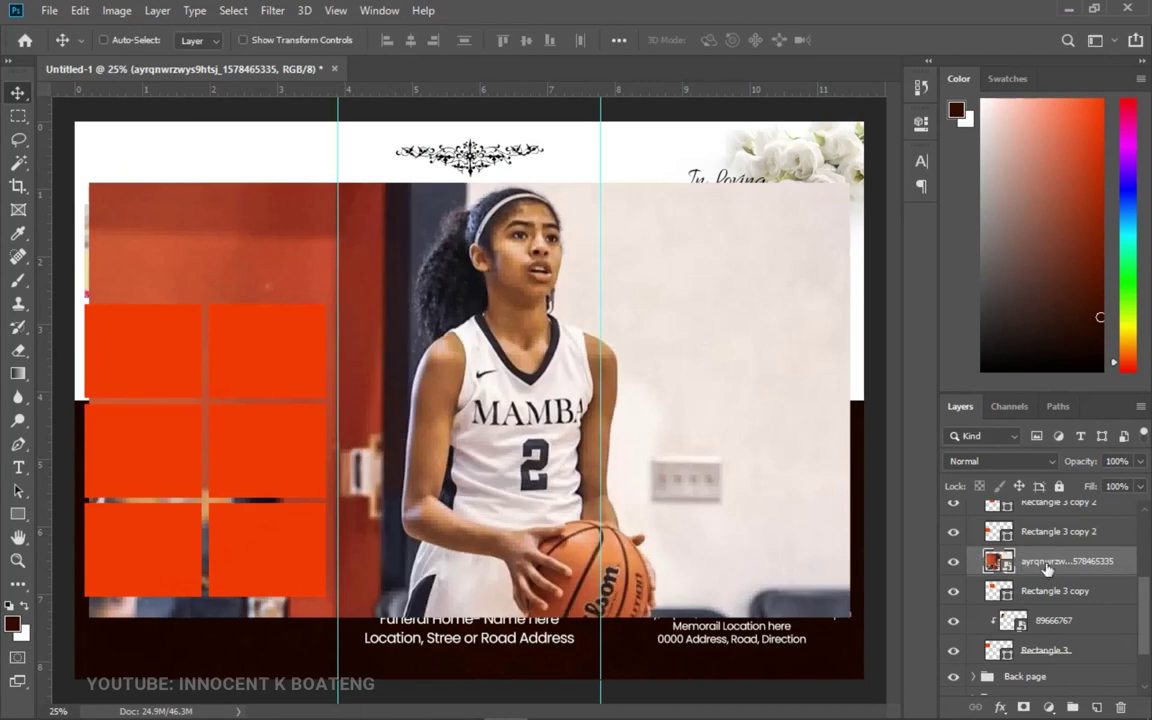
right_click(1046, 565)
left_click(775, 398)
Step: Scale and position the basketball player photo to fill the second frame
left_click_drag(268, 250, 238, 319)
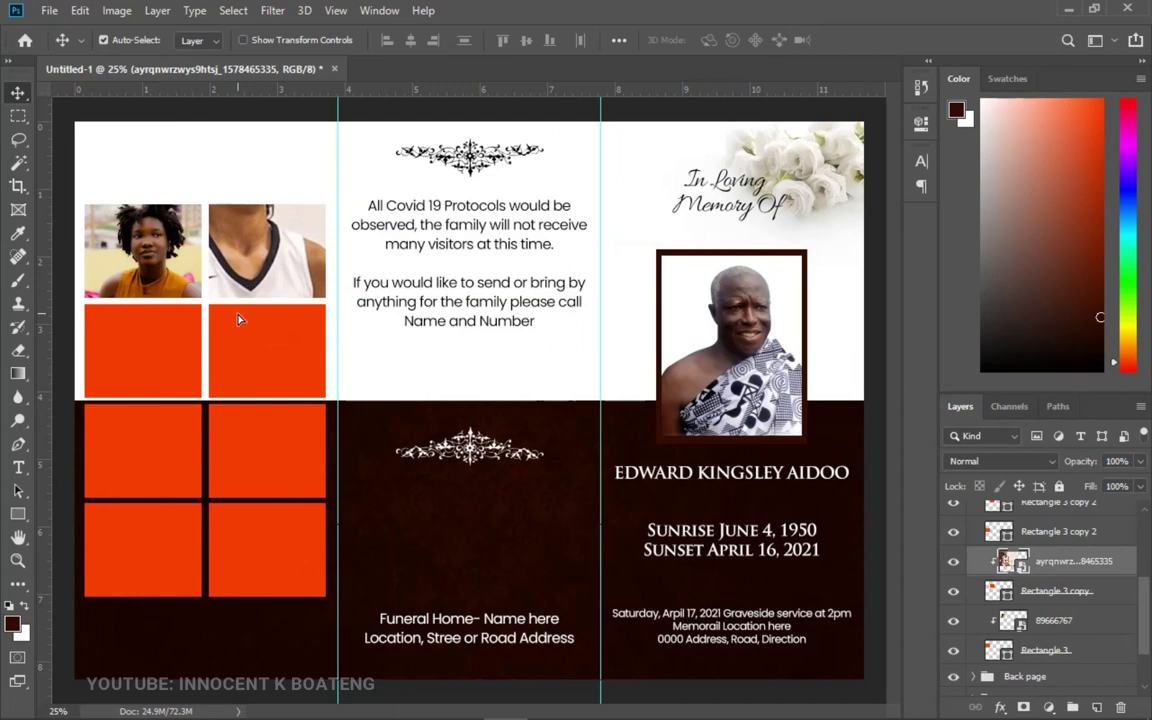
key("ctrl+t")
left_click_drag(570, 537, 177, 297)
left_click_drag(145, 250, 370, 306)
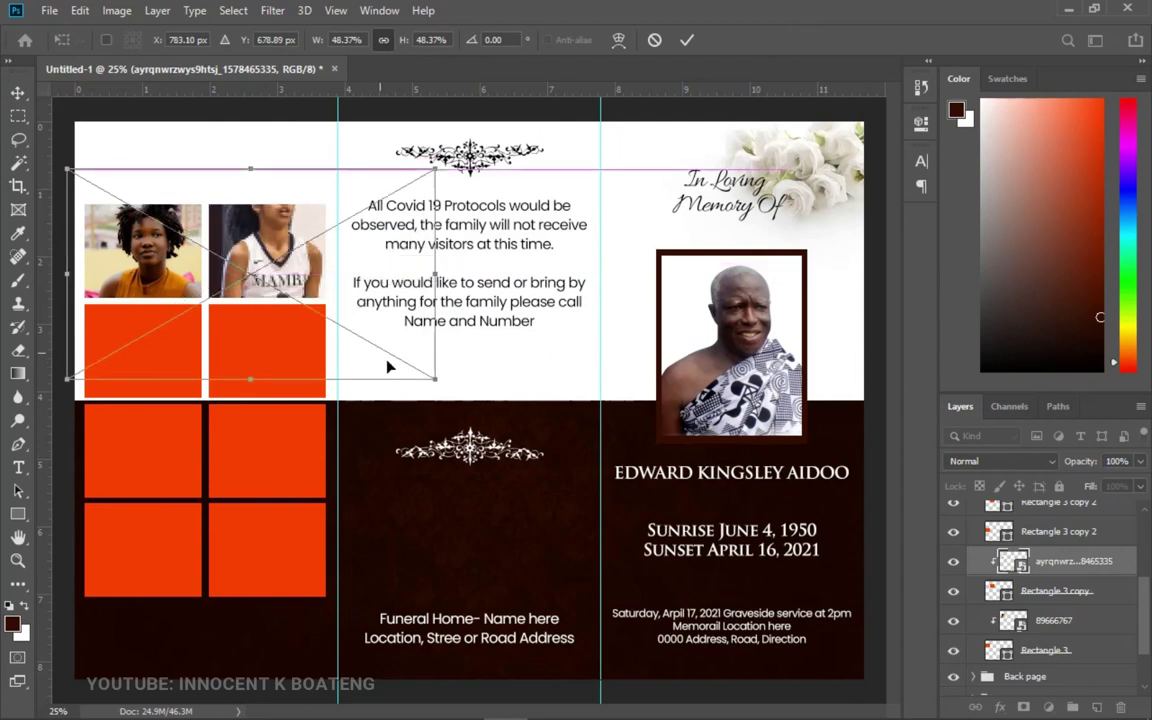
left_click_drag(435, 378, 392, 213)
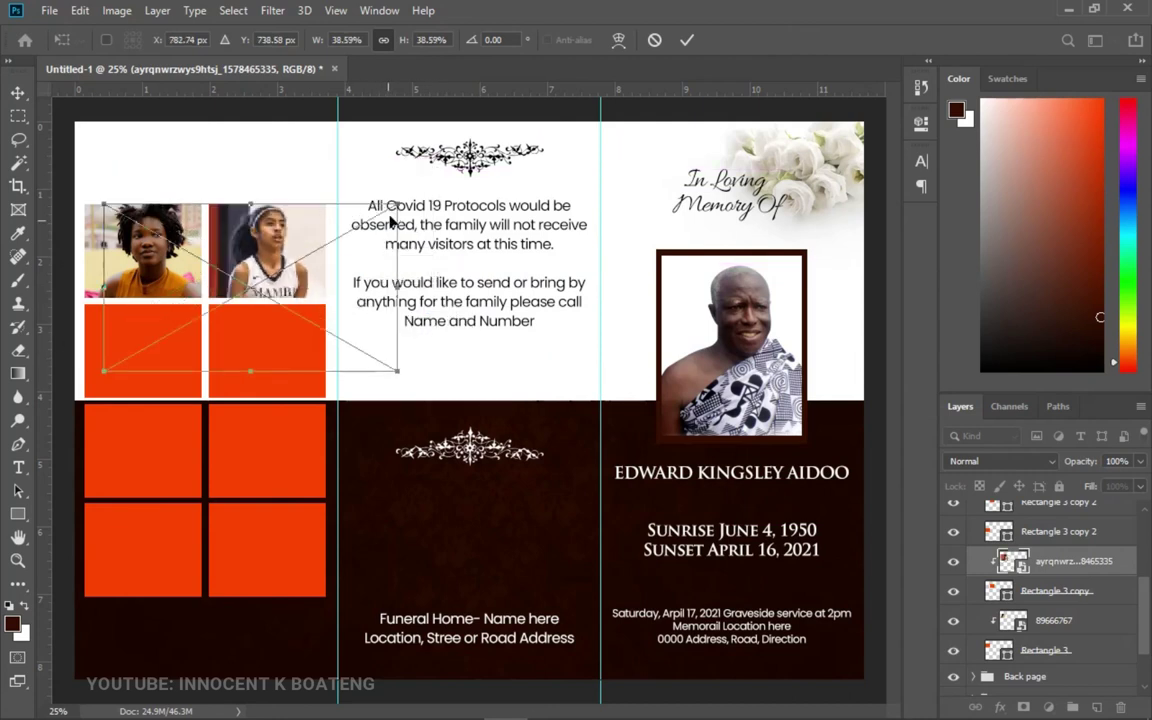
key("Return")
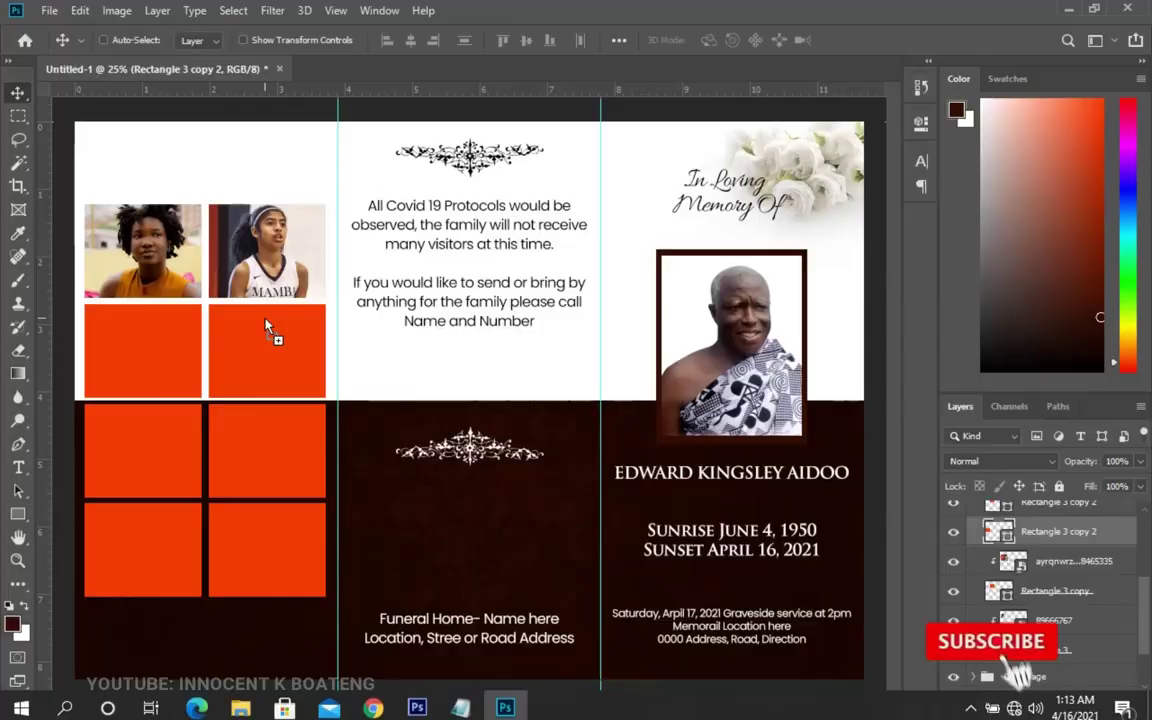
Step: Drag the six remaining portrait photos into the lower frames, fitting the last into the bottom-right box
left_click_drag(238, 286, 209, 388)
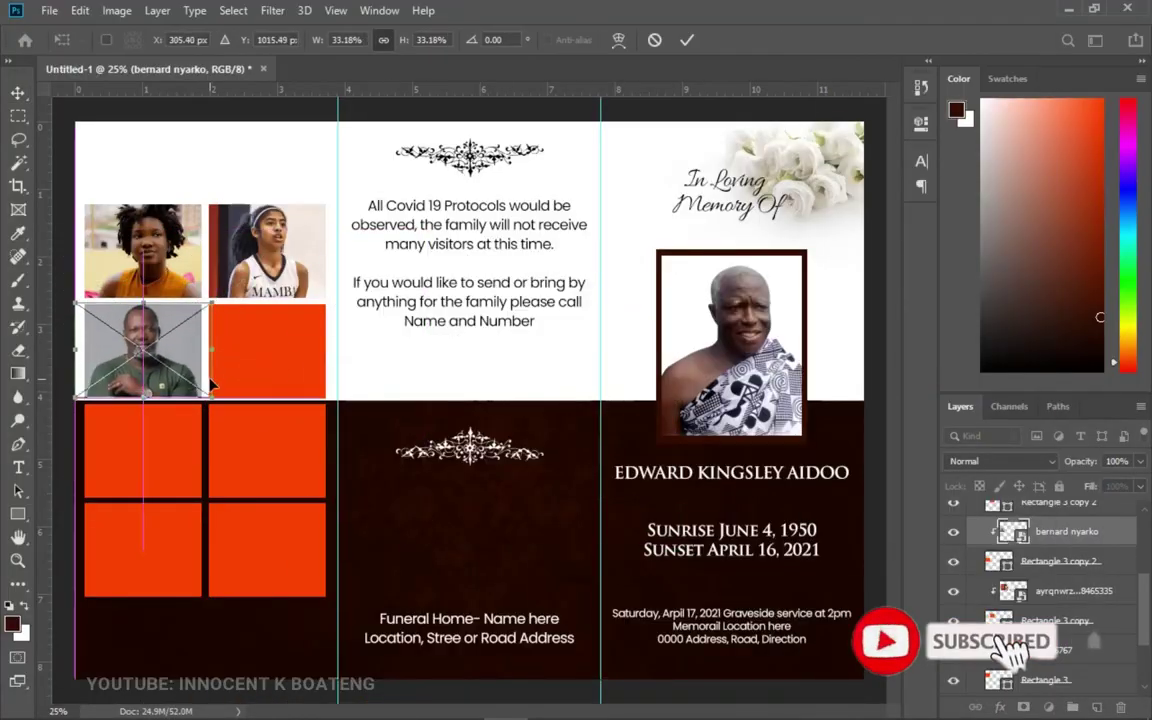
left_click_drag(202, 270, 279, 445)
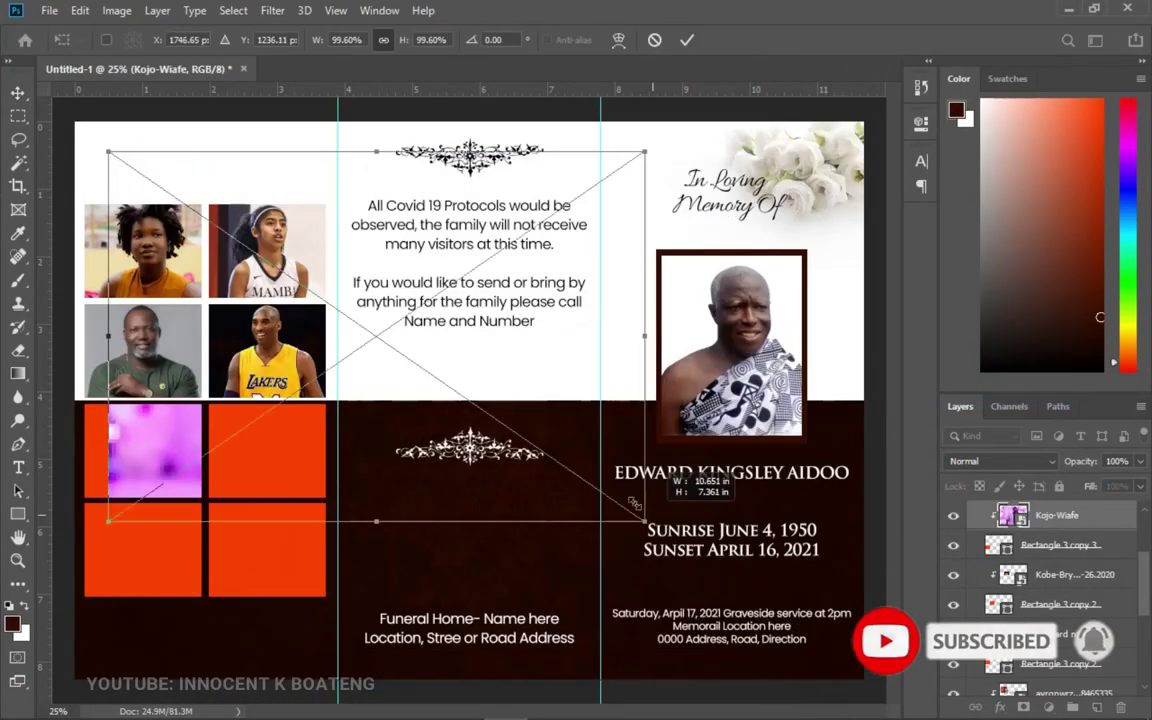
left_click_drag(303, 275, 500, 690)
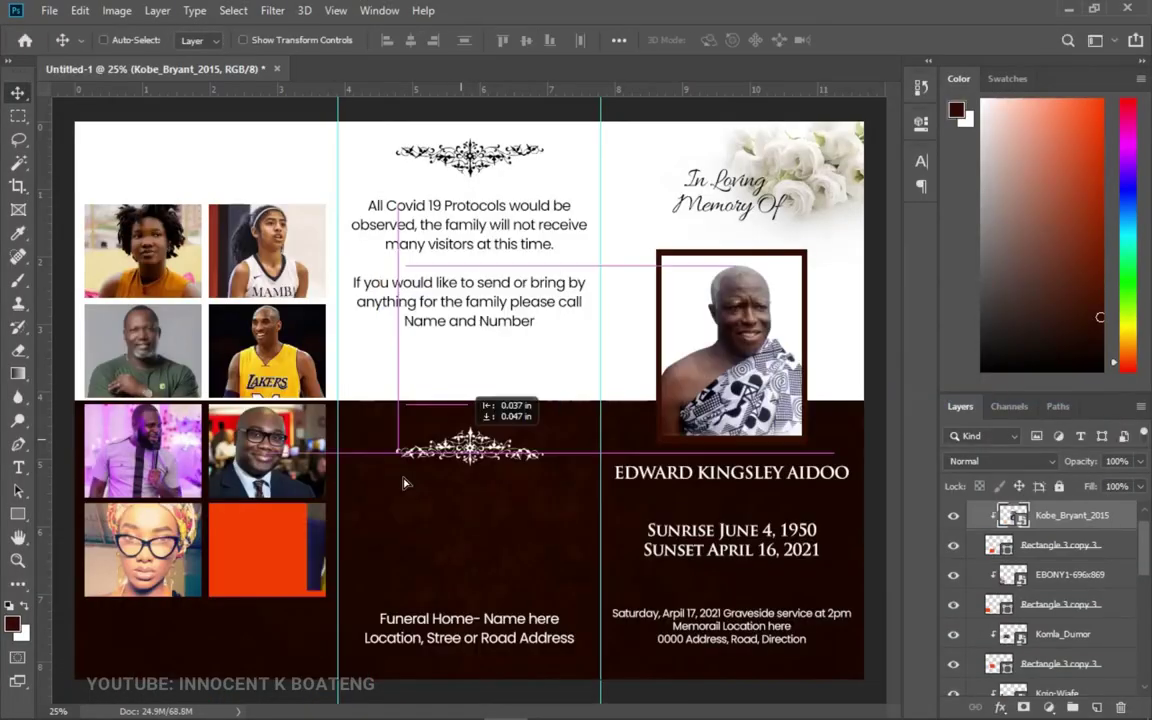
left_click_drag(500, 415, 300, 540)
key("Return")
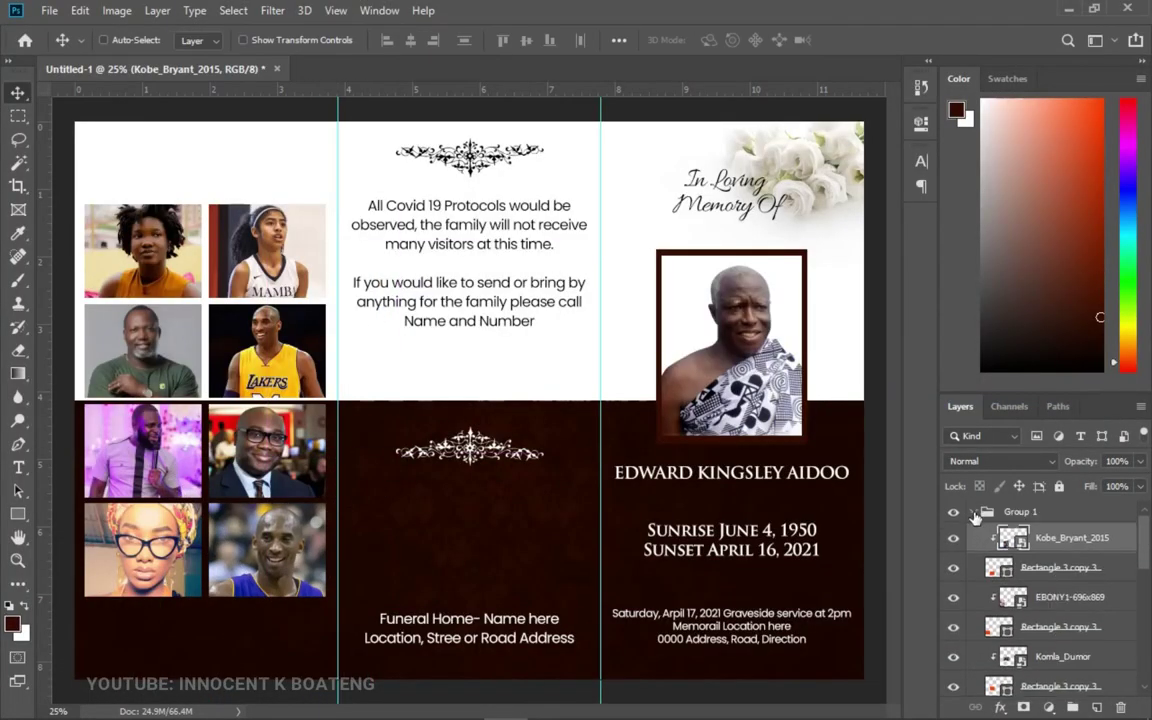
left_click(976, 512)
Step: Rename Group 1 to 'Gallery'
double_click(1017, 513)
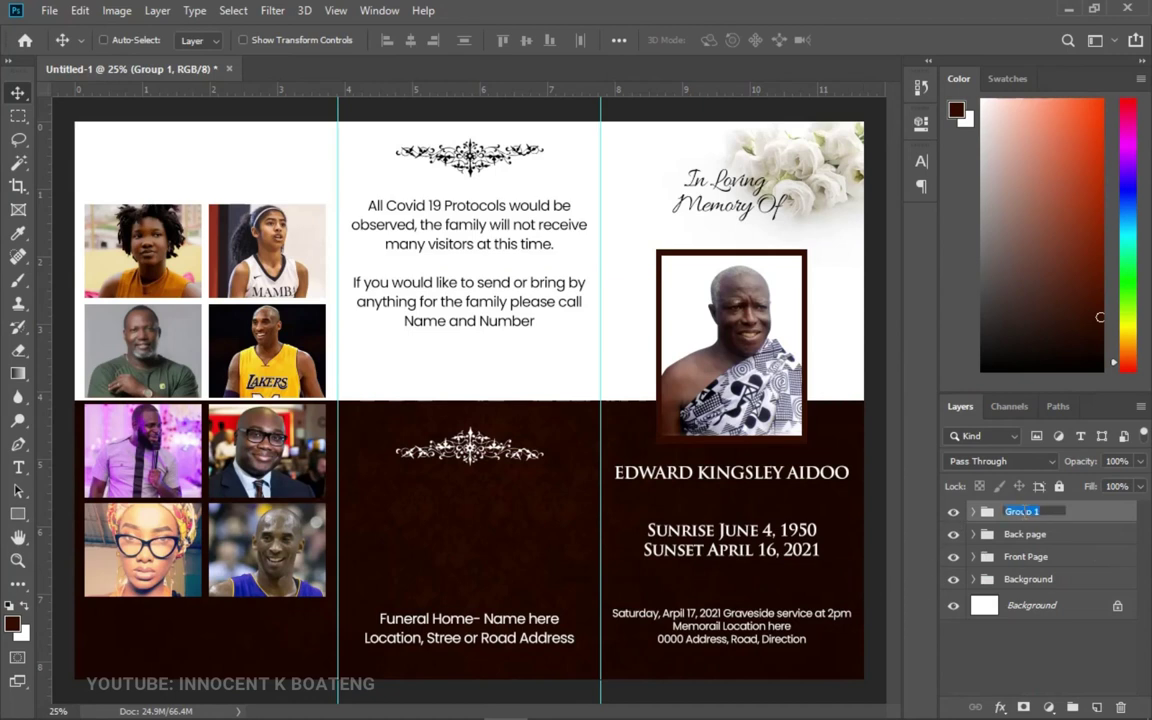
type("Fa")
key("Return")
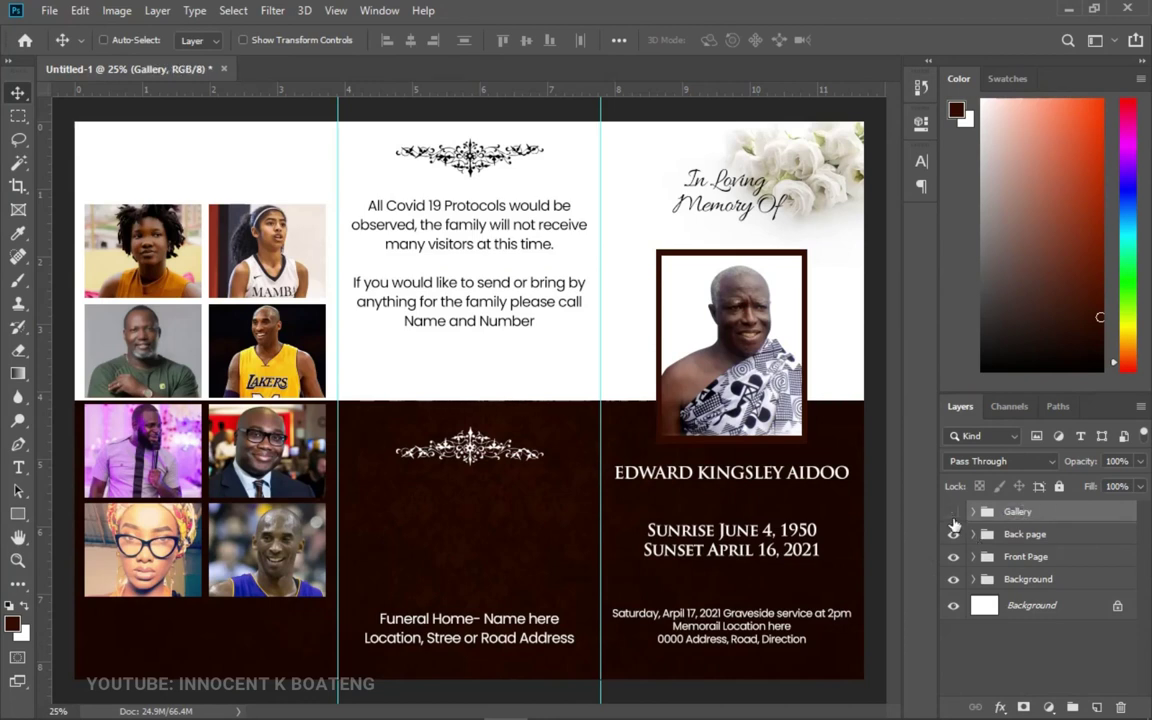
Step: Toggle the Gallery, Back page and Front Page groups off and on to check them
left_click(954, 514)
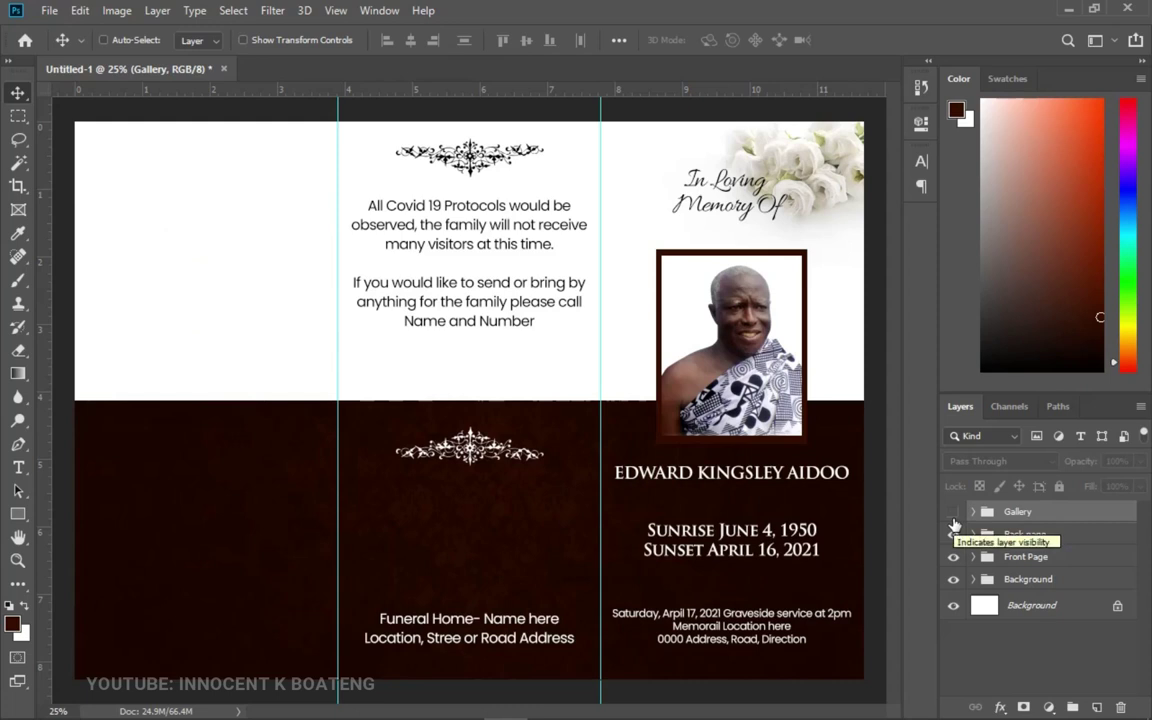
left_click(954, 511)
left_click(953, 534)
left_click(953, 534)
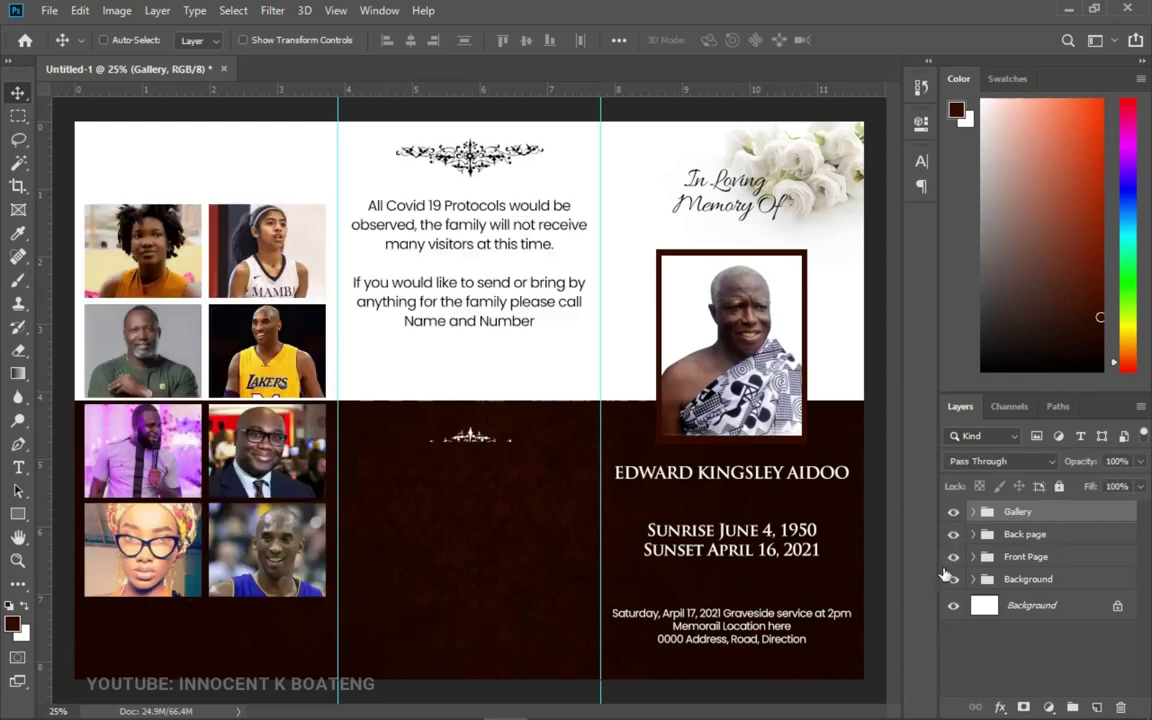
left_click(953, 556)
left_click(953, 557)
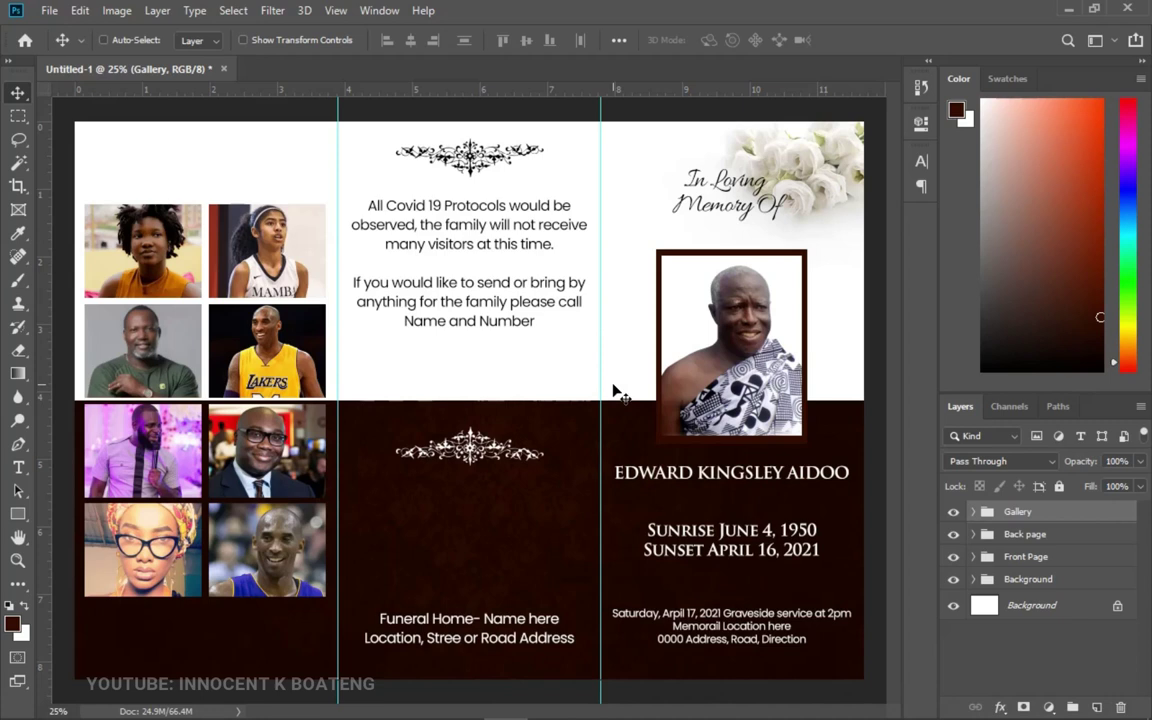
Step: Add Layer 1 above the Background group and marquee-select the full middle panel
left_click(1075, 577)
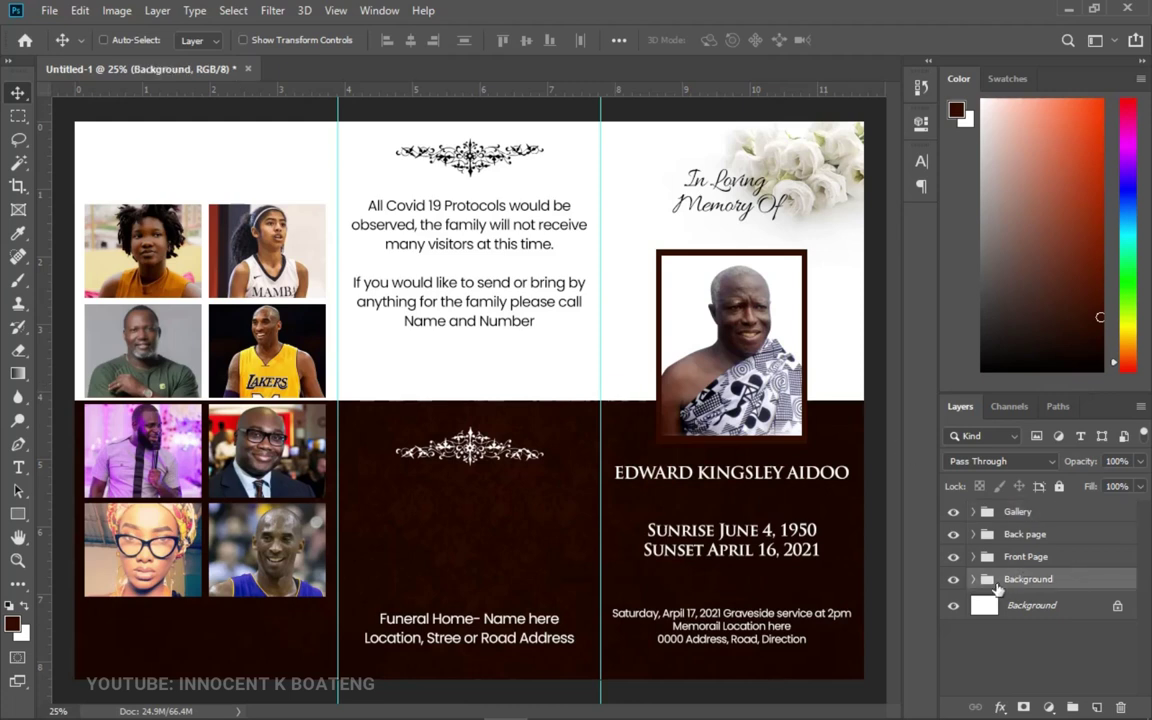
left_click(1095, 706)
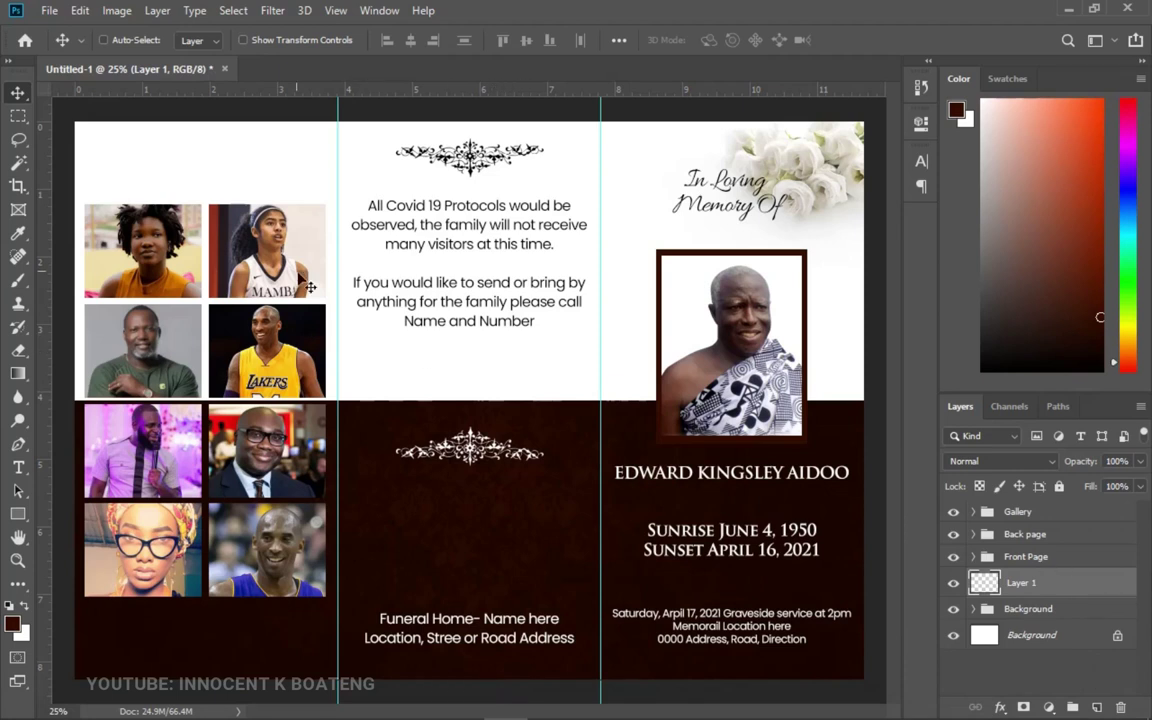
left_click(18, 116)
left_click(90, 118)
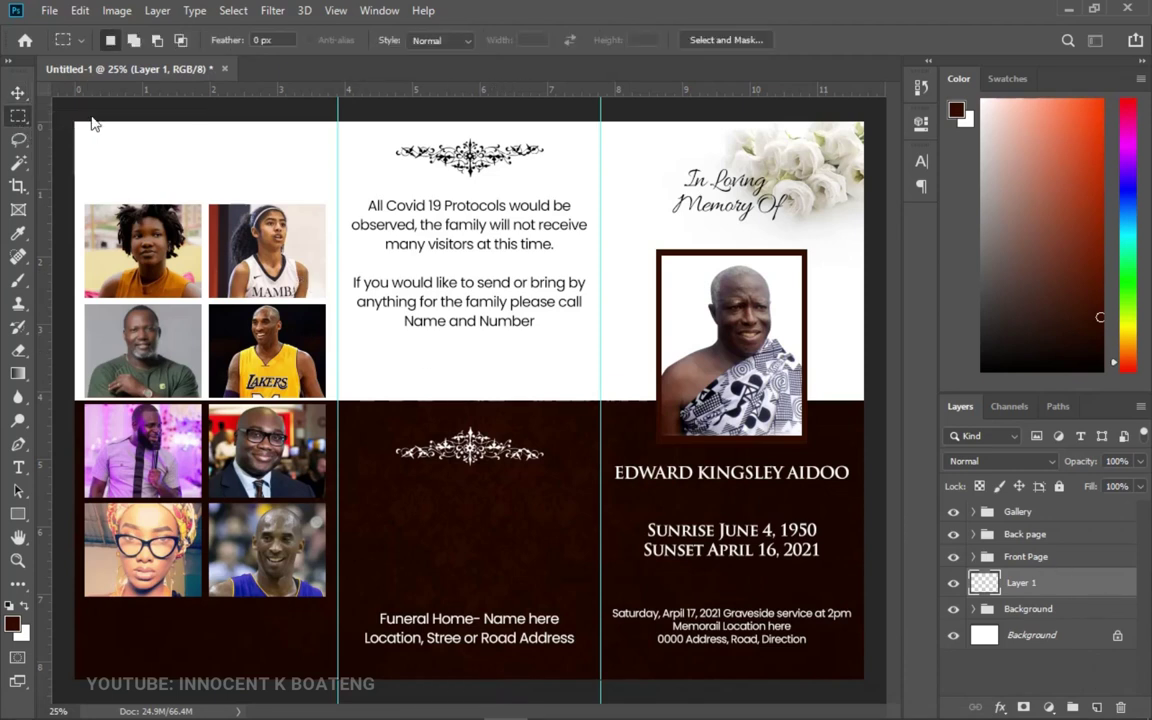
left_click_drag(336, 121, 600, 690)
left_click_drag(18, 373, 85, 340)
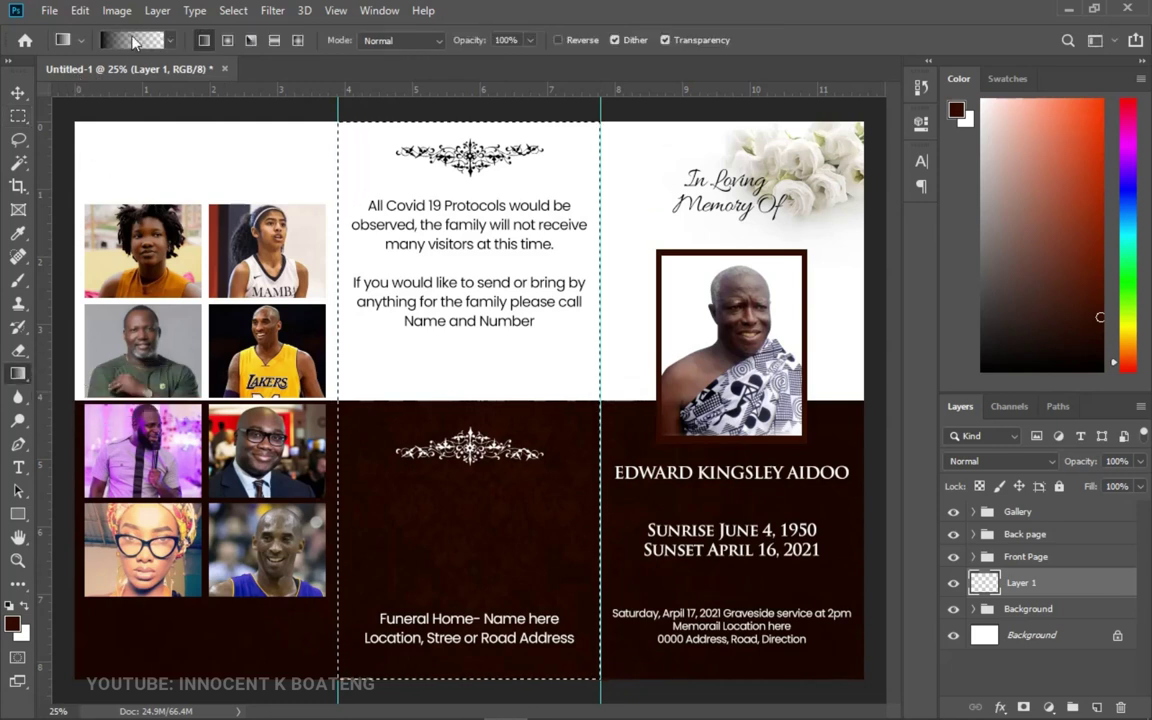
Step: Define a foreground-to-transparent gradient with its left stop set to black 000000
left_click(131, 40)
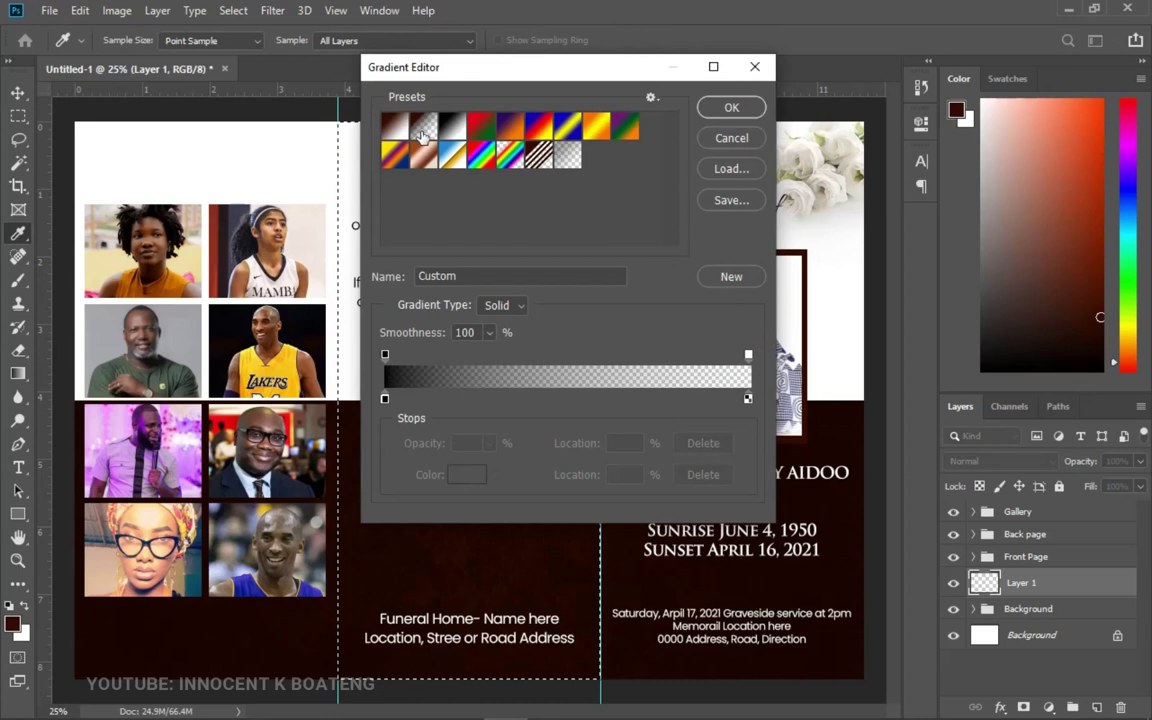
left_click(422, 133)
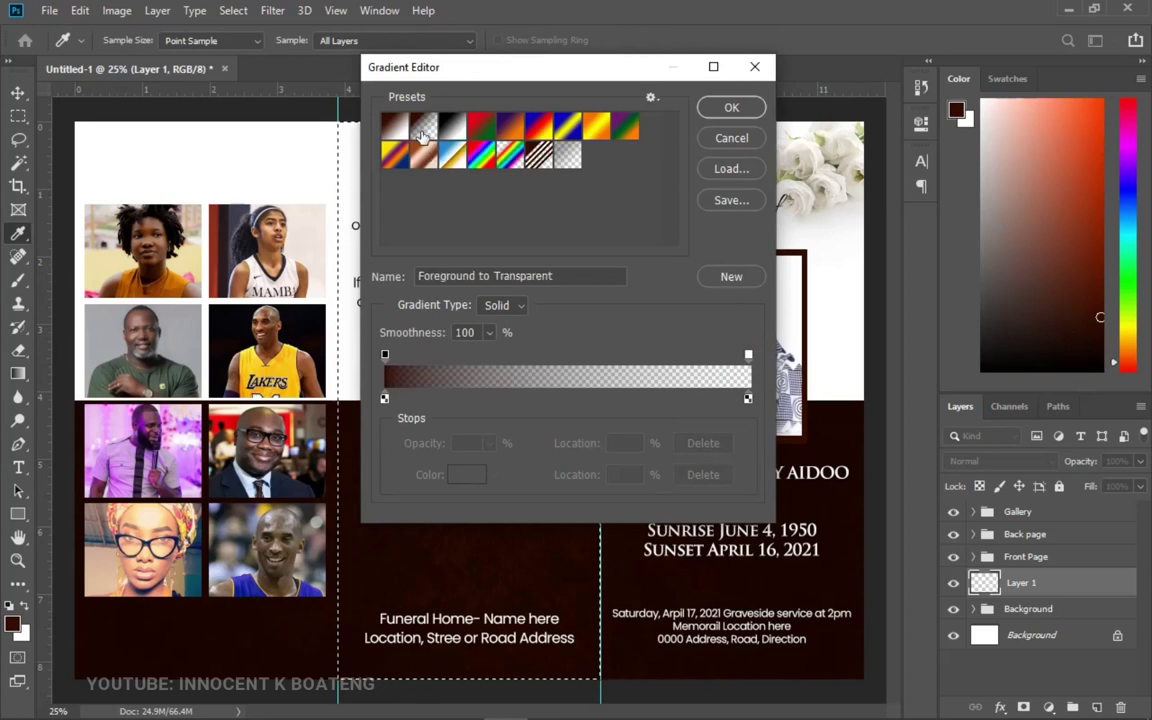
left_click(384, 398)
left_click(456, 476)
type("000000")
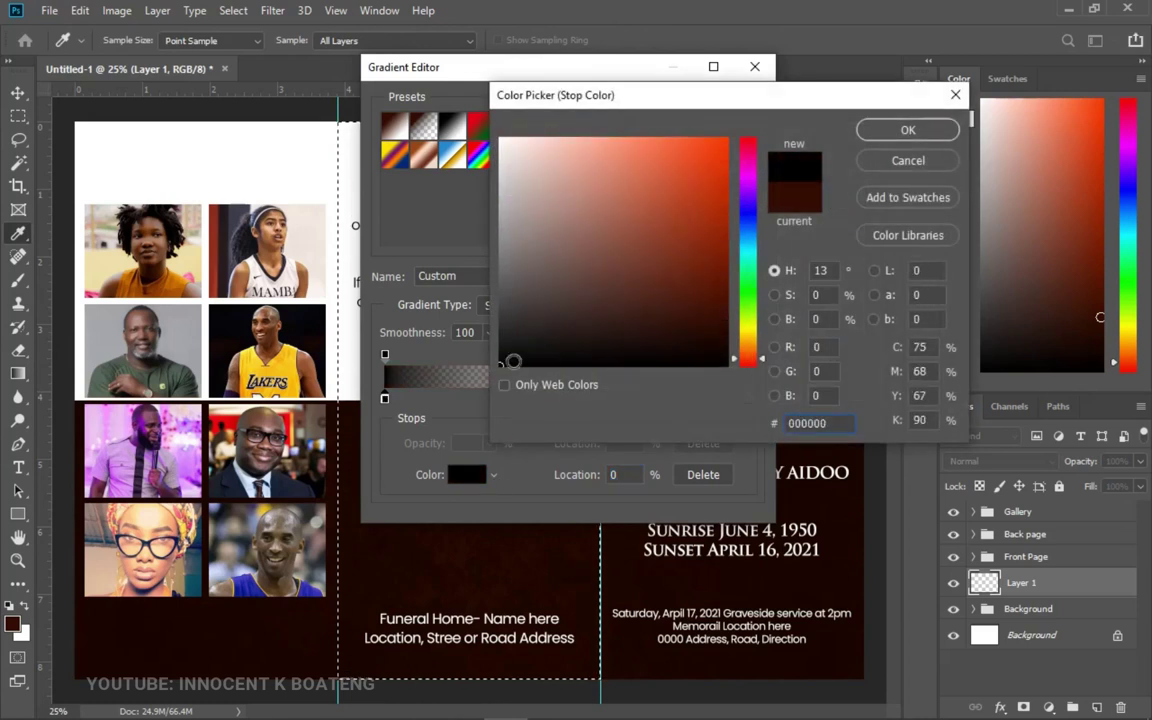
left_click(887, 130)
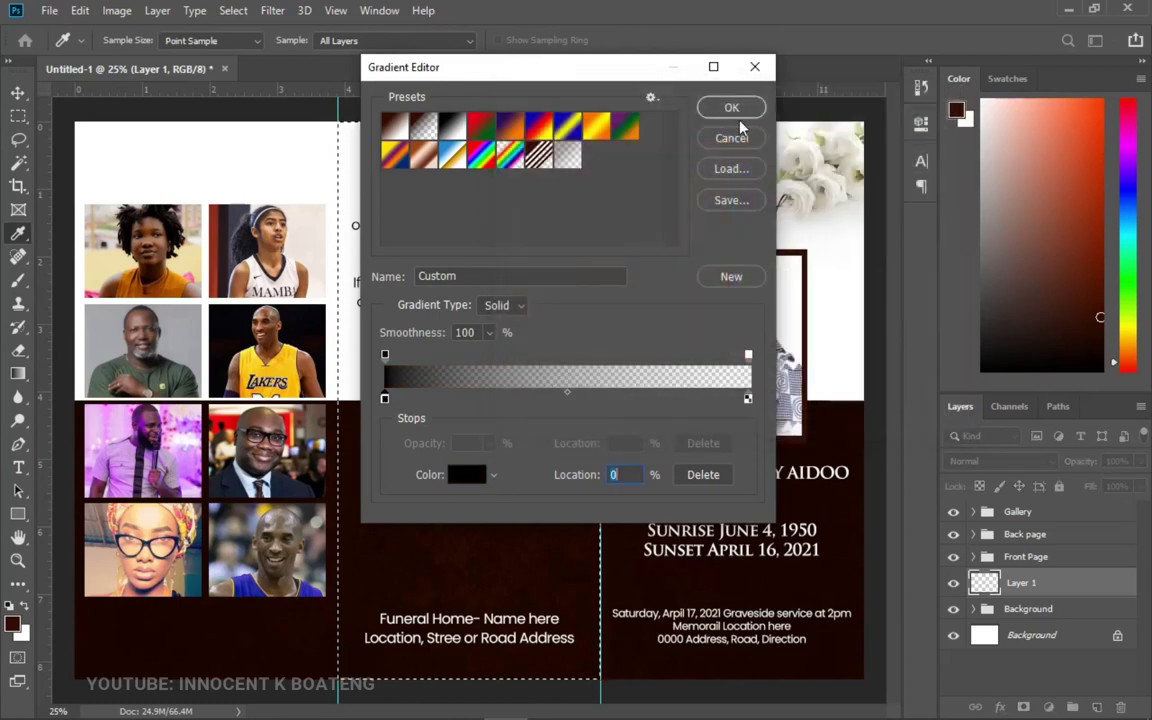
left_click(731, 106)
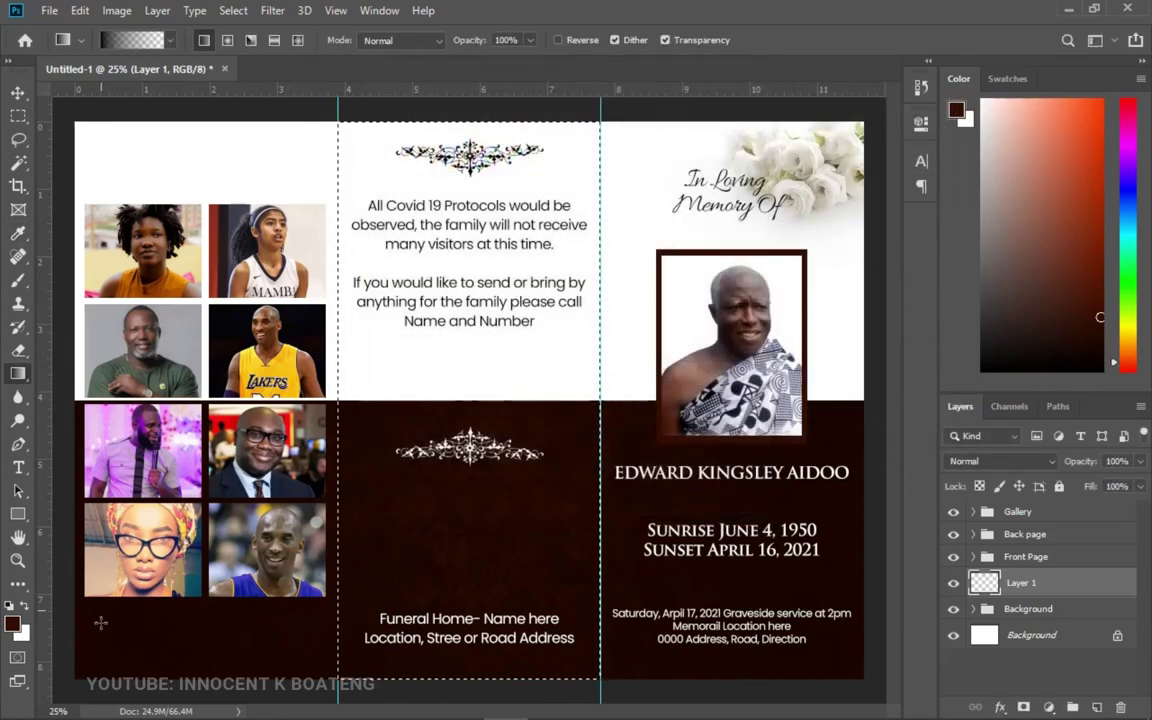
left_click(12, 623)
Step: Set the foreground to black 000000 and drag the gradient rightward from the middle panel's left edge
type("000000")
key("Return")
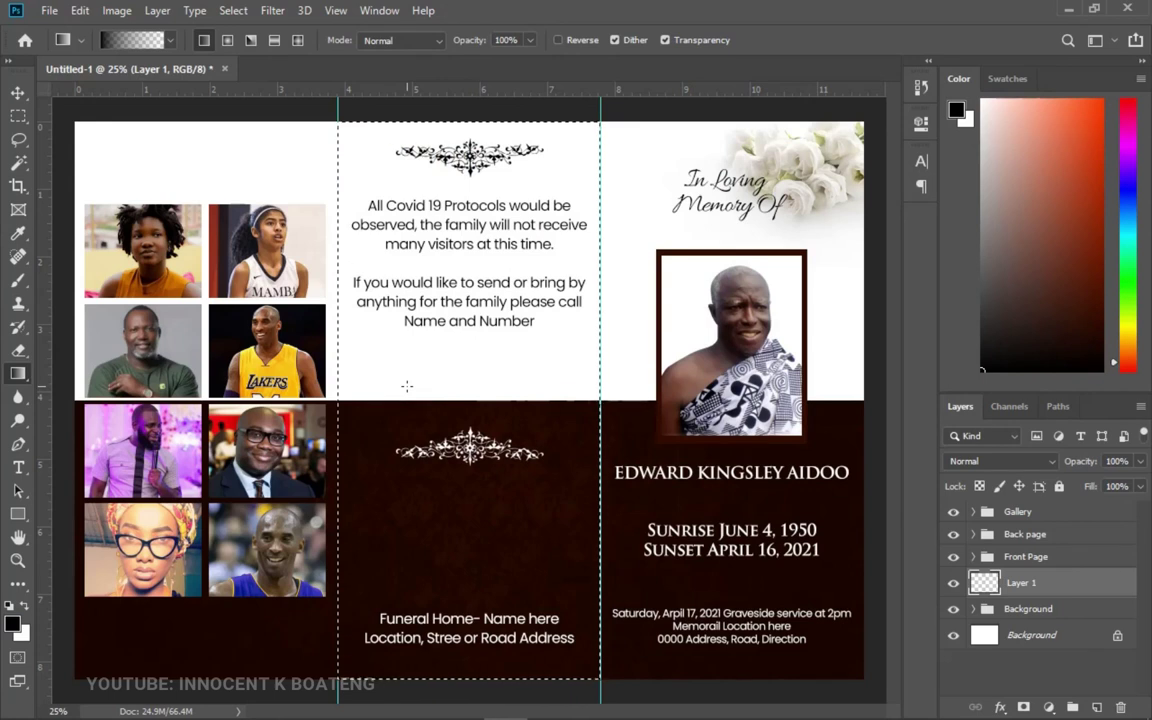
left_click_drag(337, 386, 582, 393)
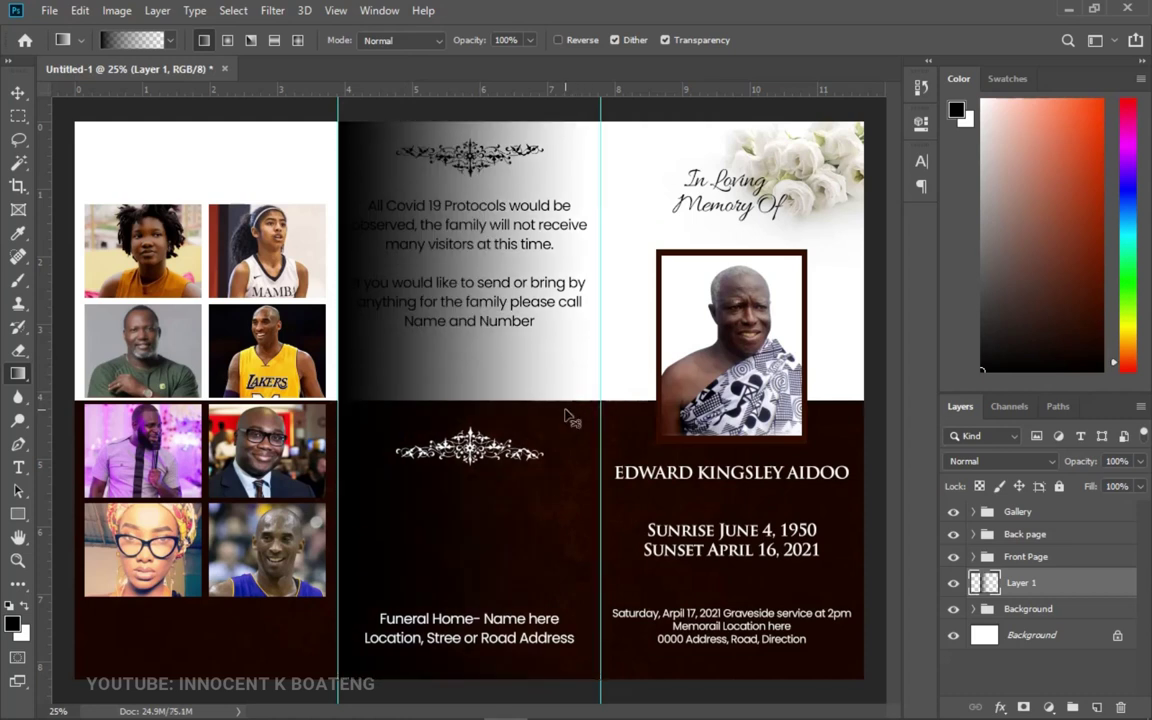
Step: Hide the selection edges and guides, and lower Layer 1 opacity to 15%
key("ctrl+h")
key("ctrl+semicolon")
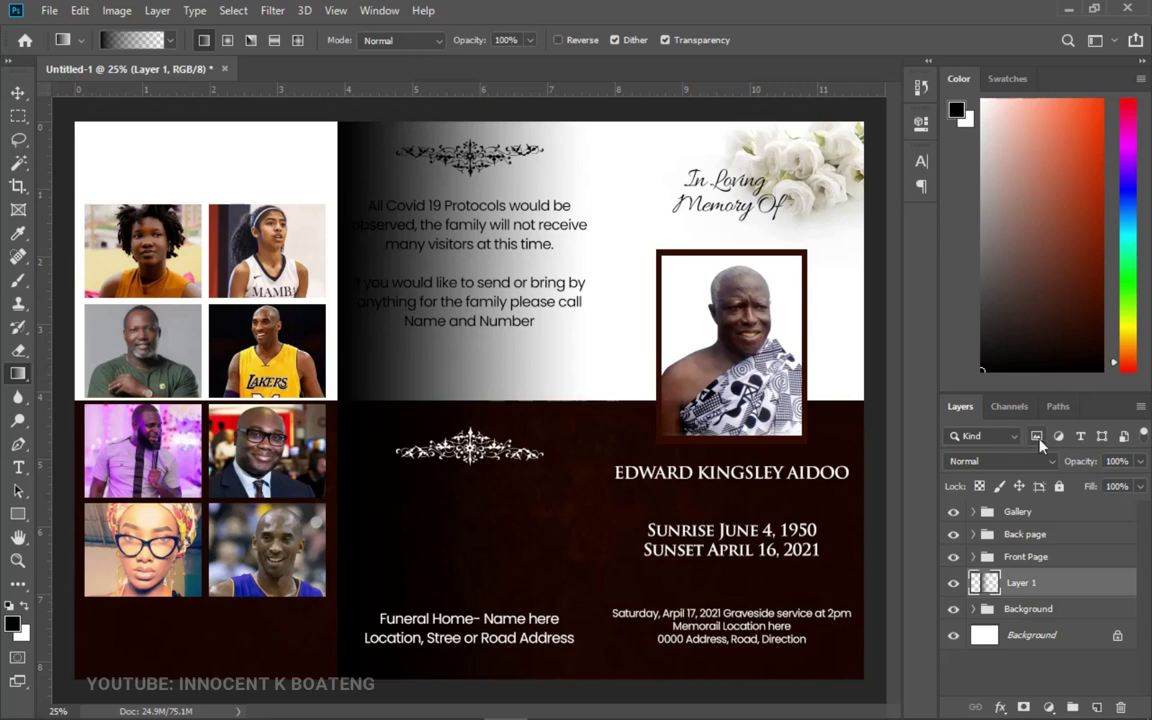
left_click_drag(1079, 461, 999, 467)
key("v")
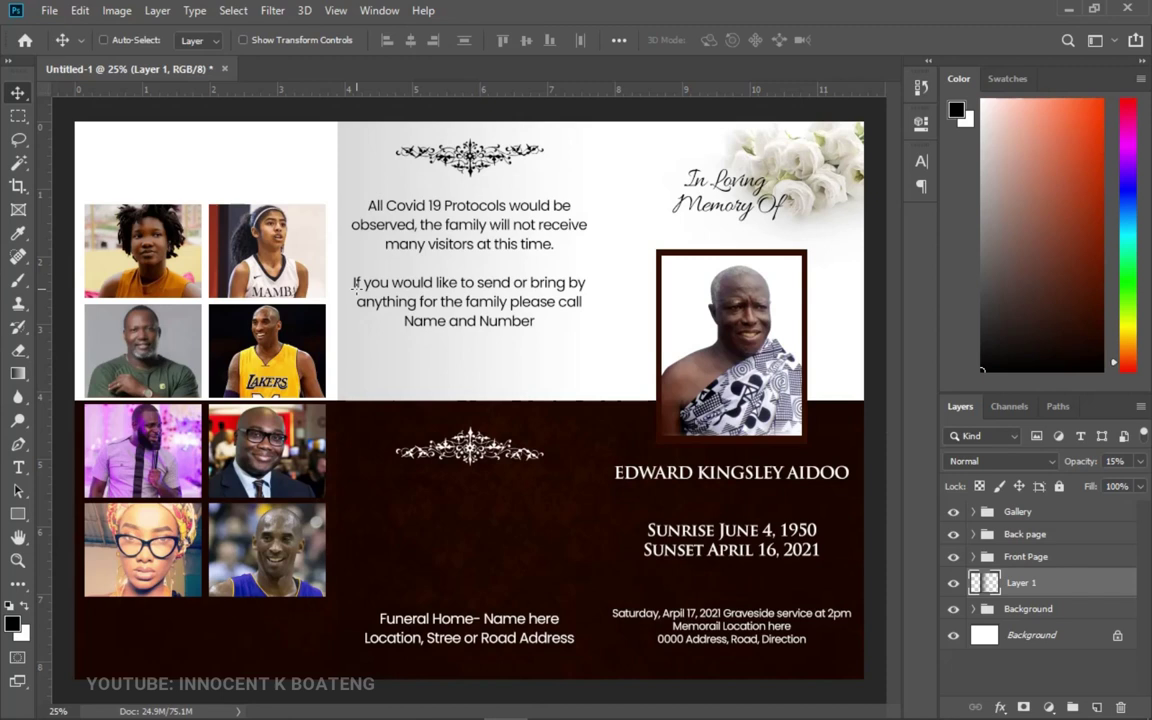
key("ctrl+semicolon")
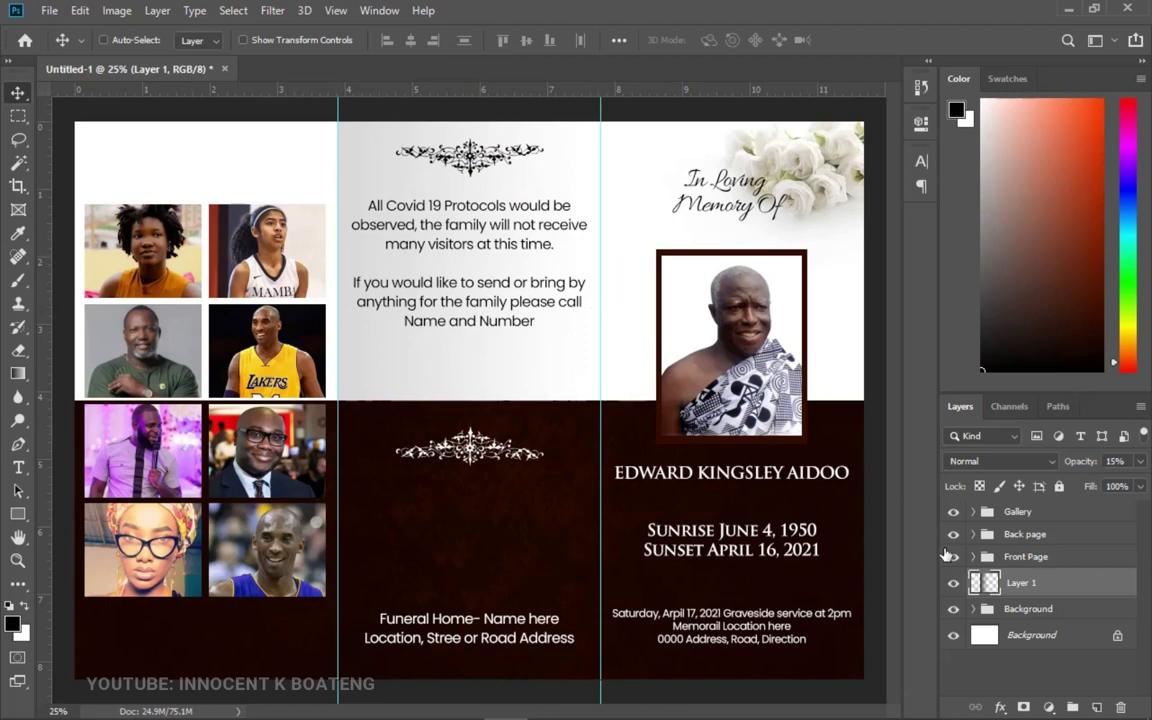
Step: Duplicate Layer 1 as Layer 1 copy and drag it to shade the front panel's left edge
key("ctrl+j")
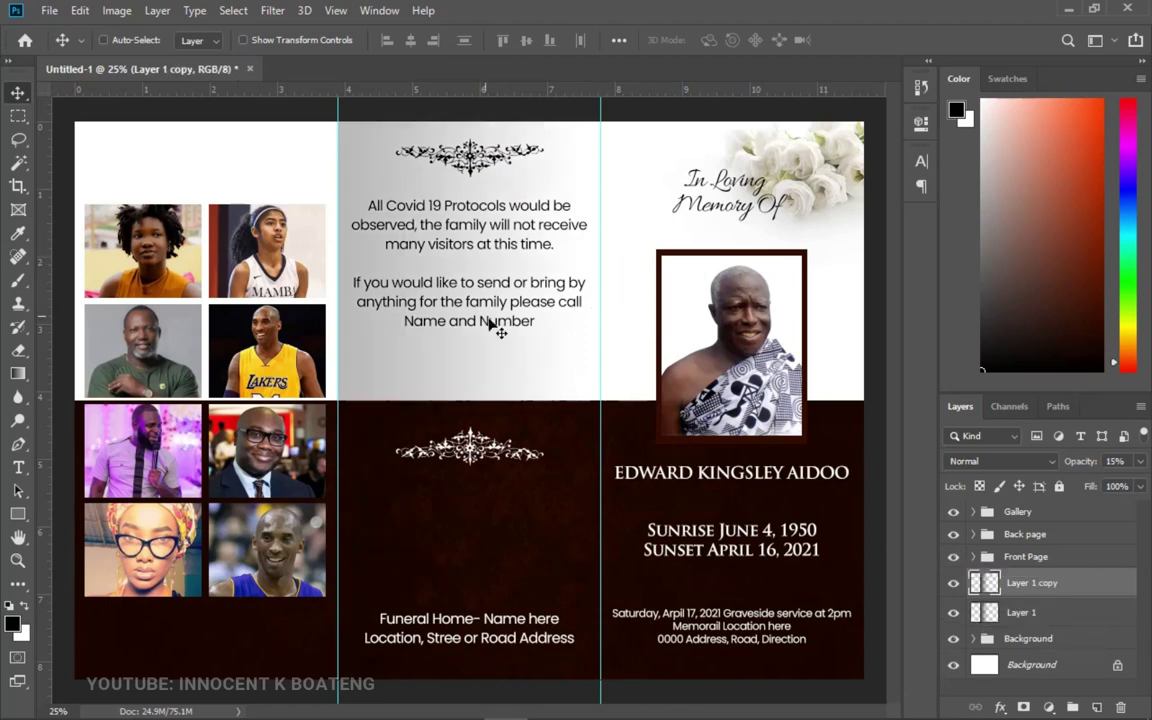
left_click_drag(437, 345, 655, 326)
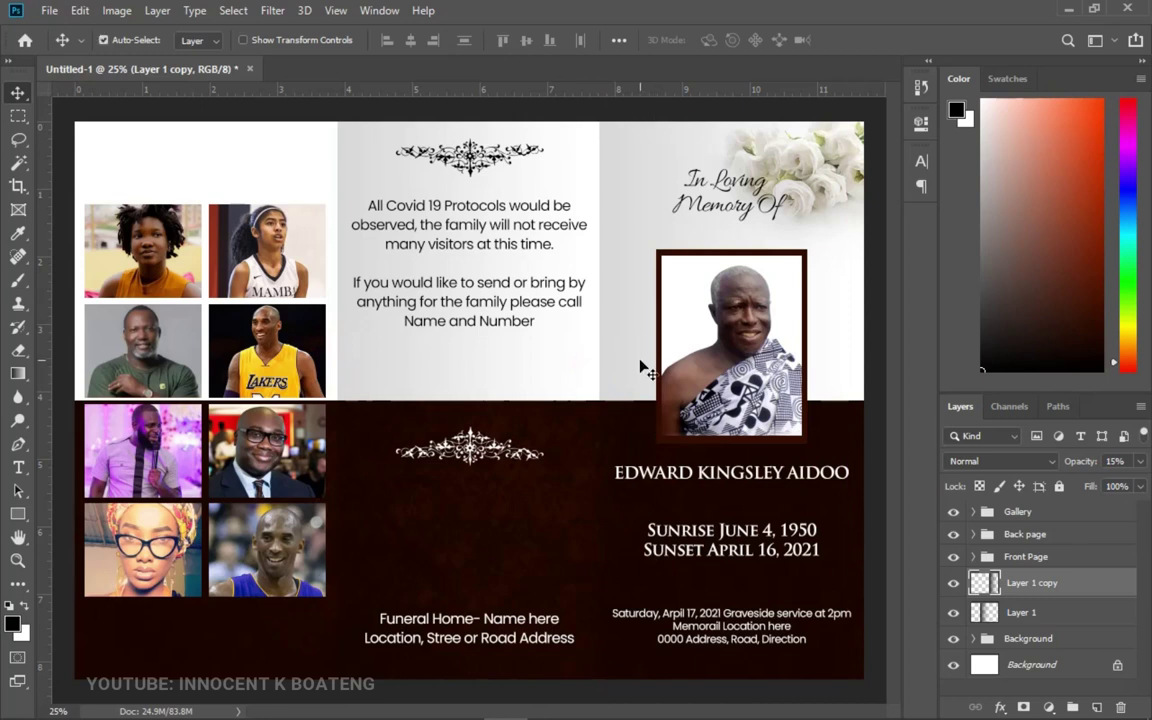
key("ctrl+minus")
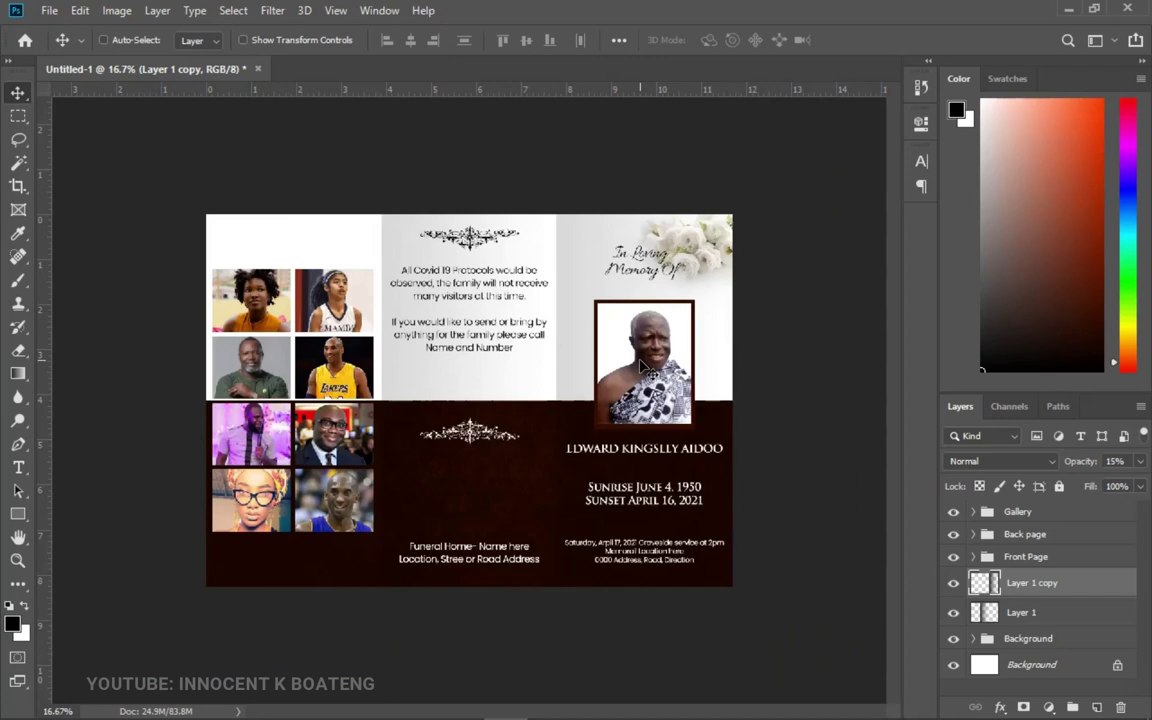
key("ctrl+plus")
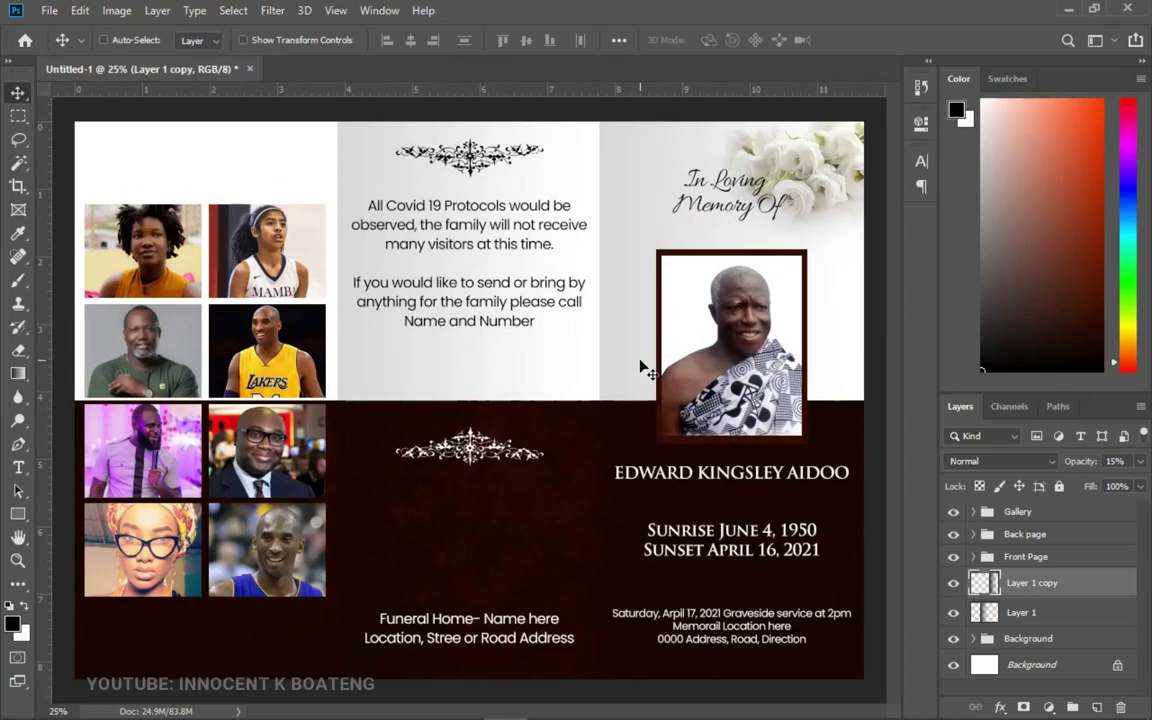